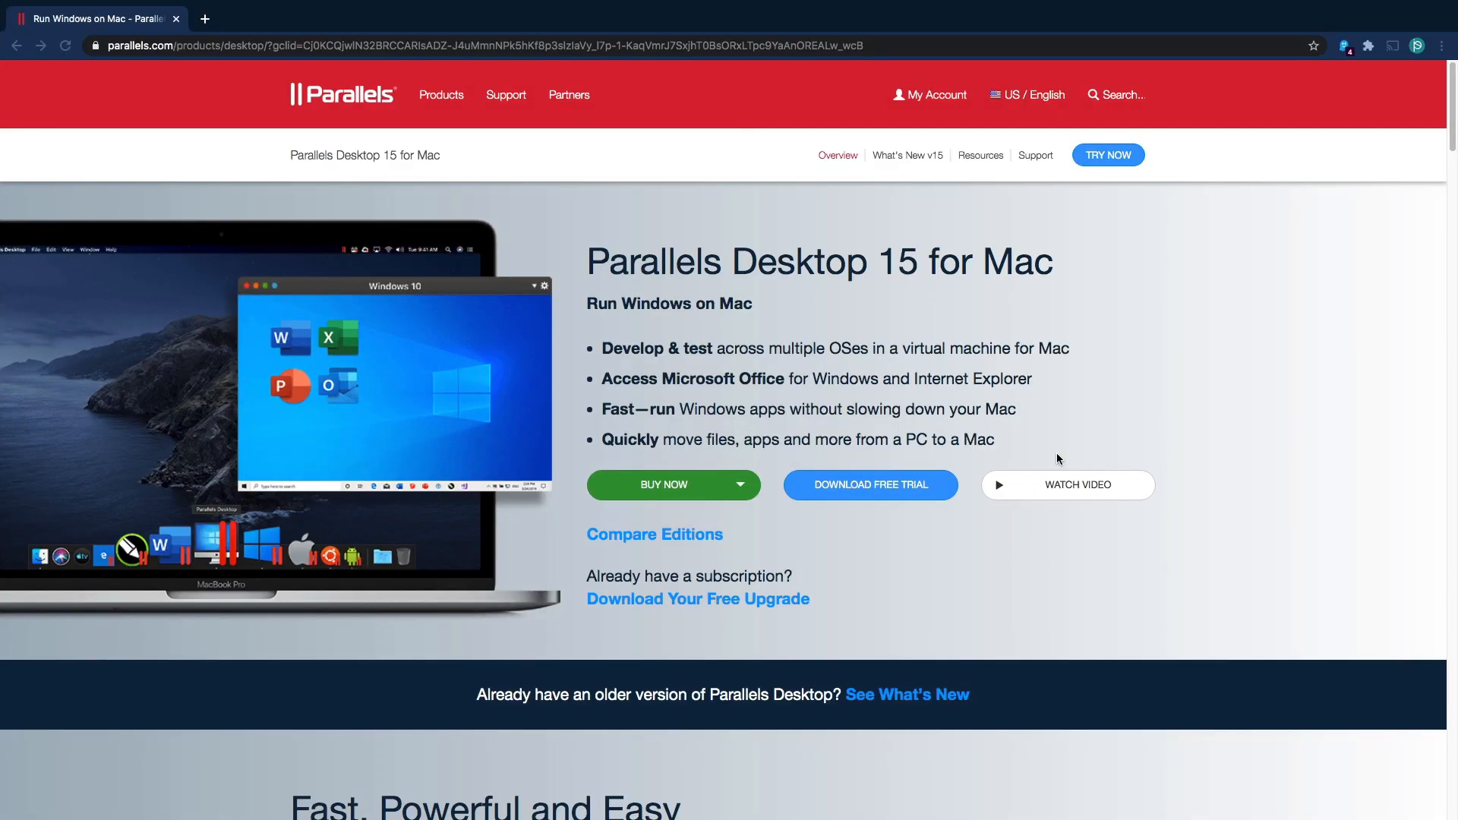
# Look through the features and expert reviews on the Parallels Desktop 15 for Mac product page.
pyautogui.scroll(-15, 1057, 458)
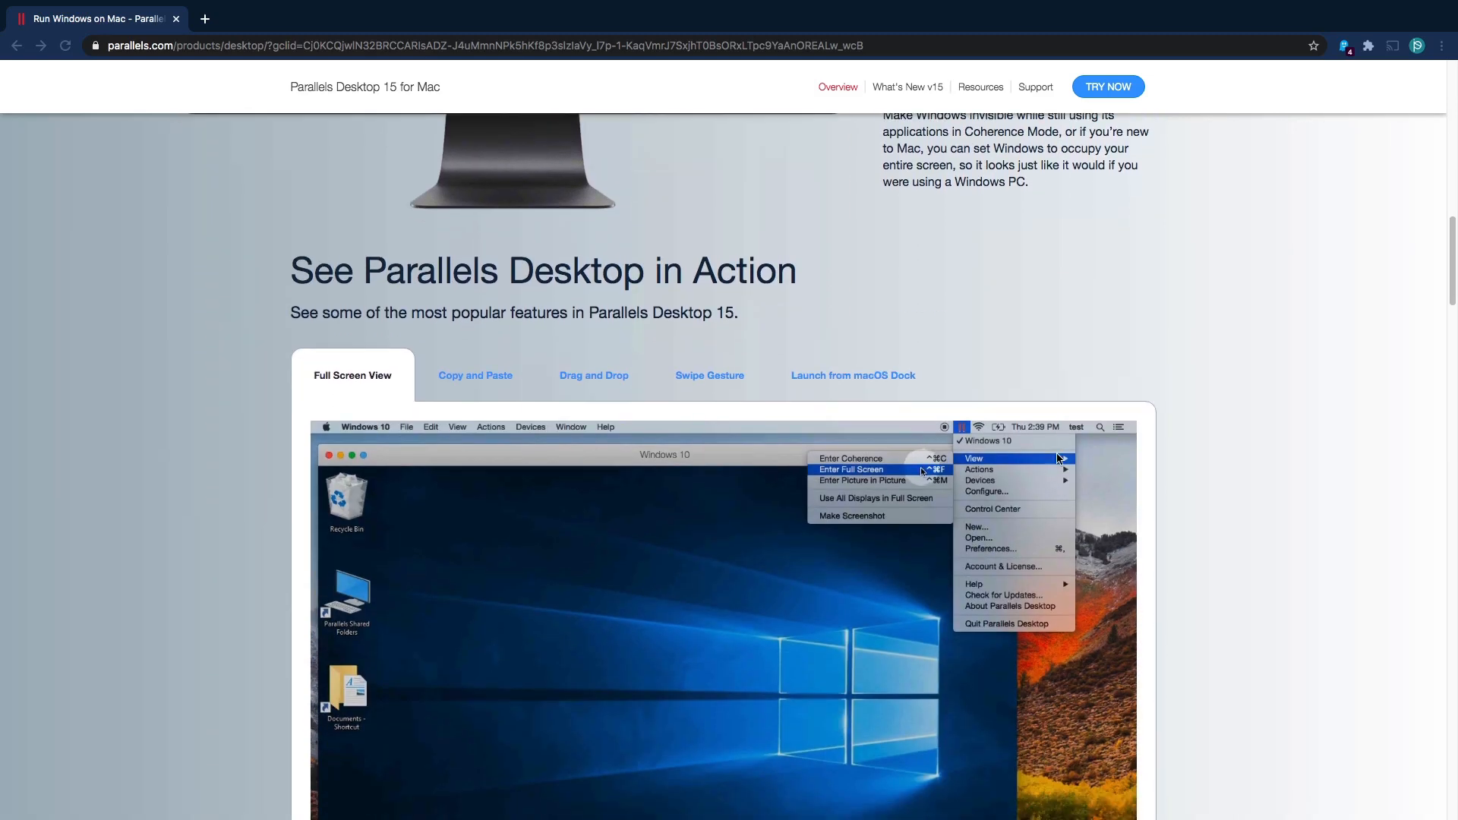
pyautogui.scroll(-10, 1057, 459)
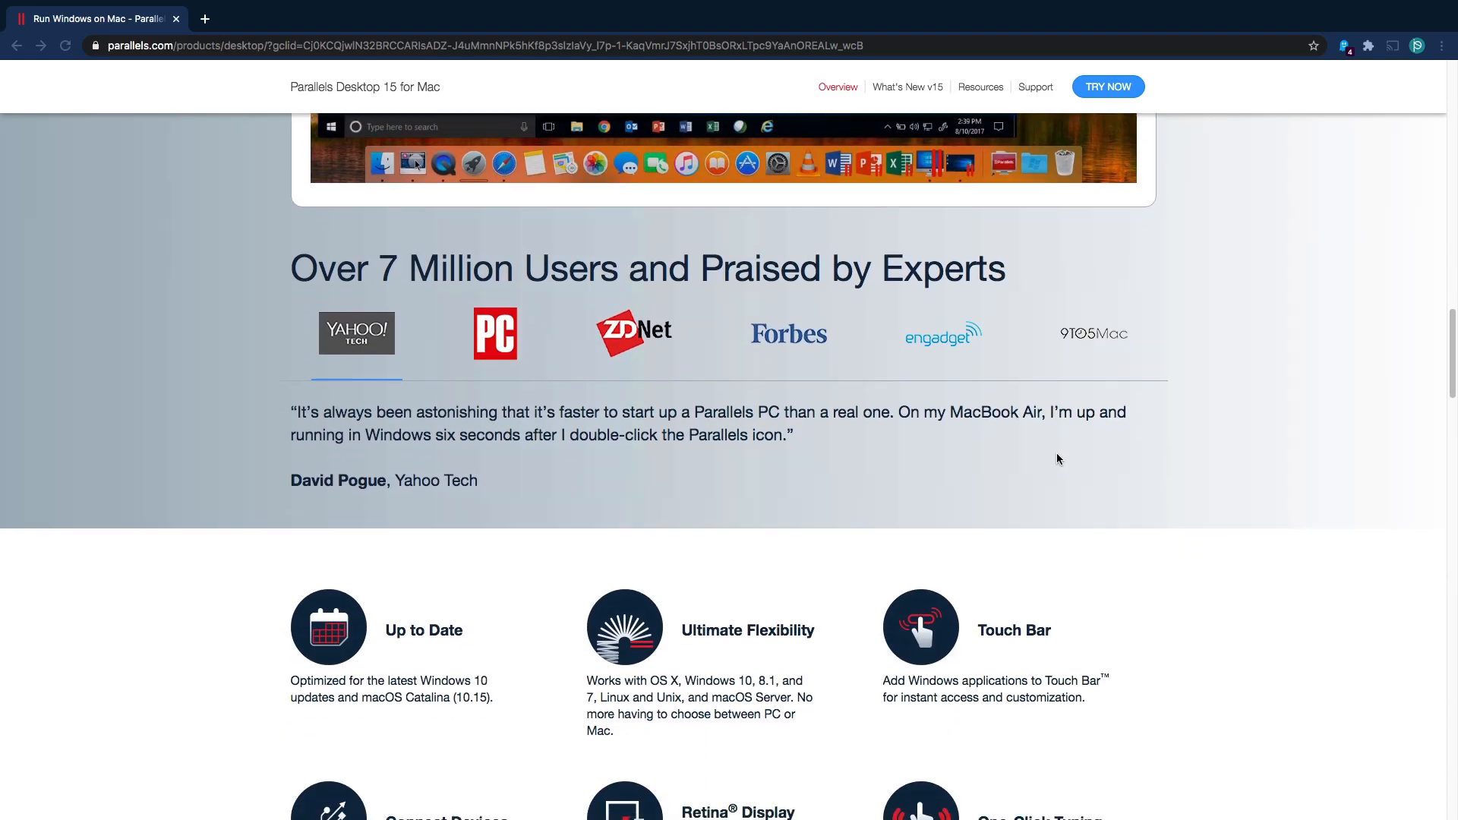
pyautogui.scroll(-8, 1058, 459)
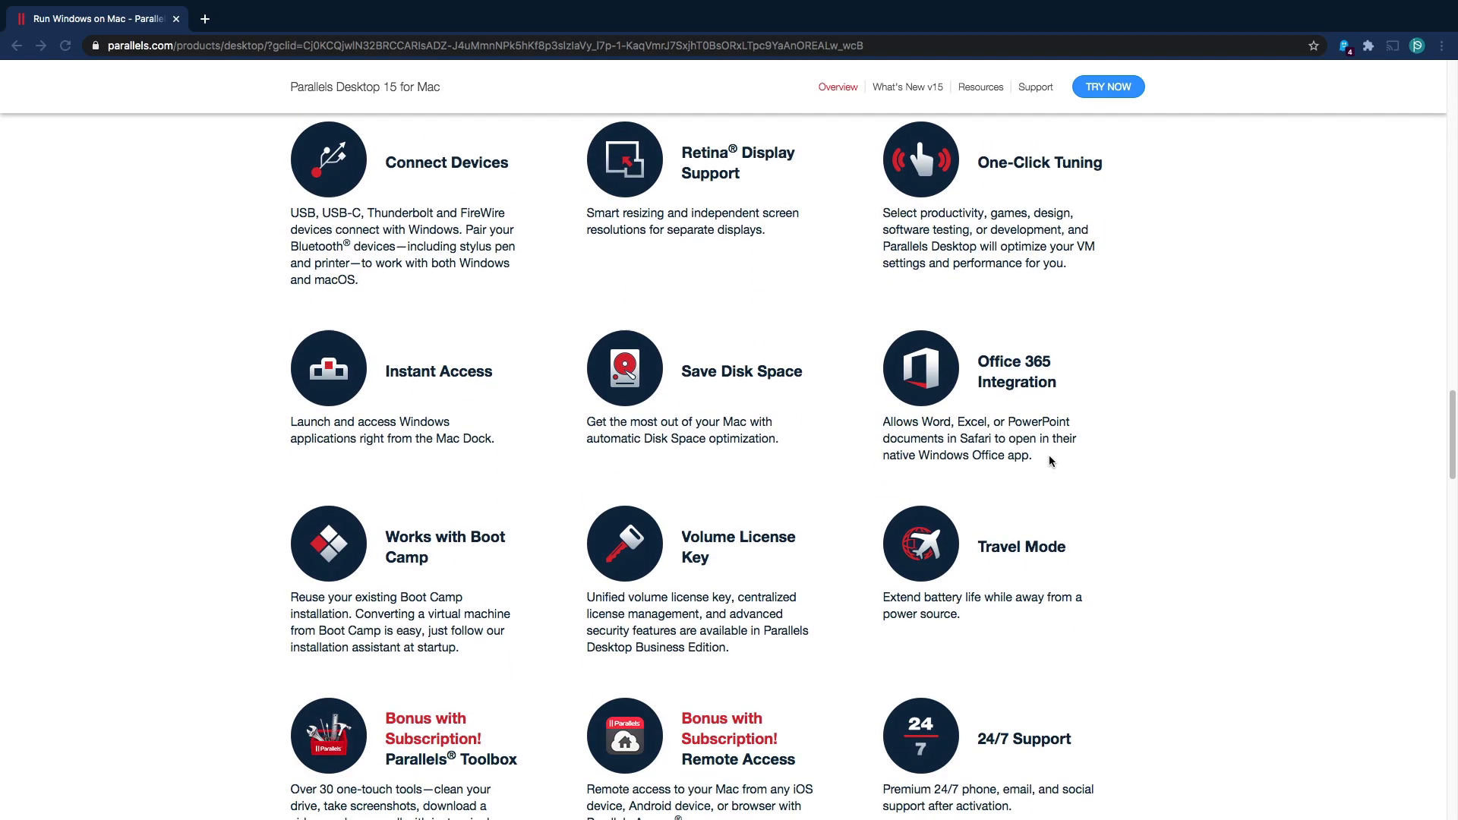
pyautogui.scroll(-5, 1050, 454)
pyautogui.scroll(20, 1050, 454)
pyautogui.scroll(6, 1049, 461)
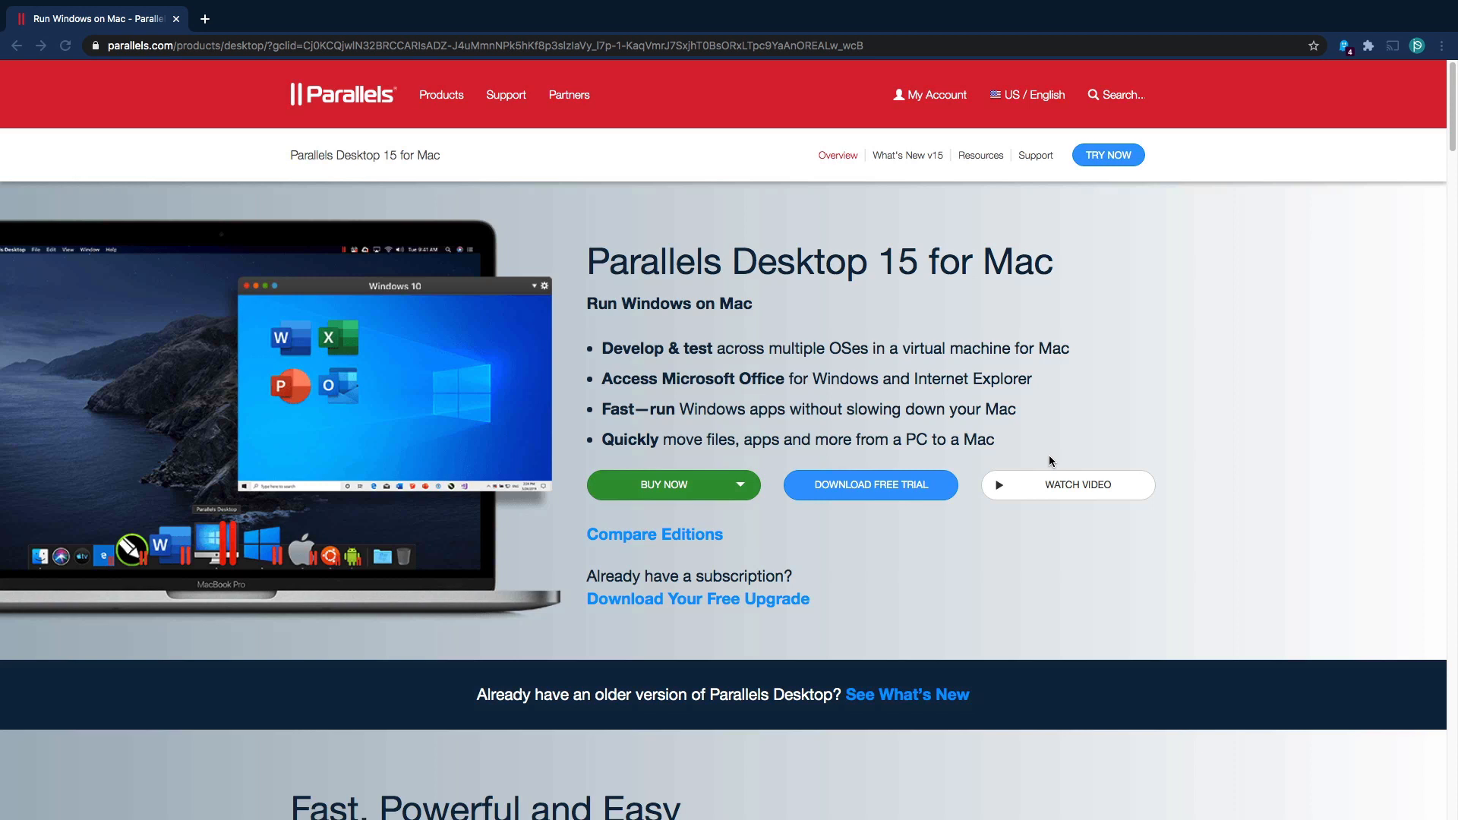
# Check the Parallels Desktop purchase options and editions, and return to the product page.
pyautogui.click(683, 489)
pyautogui.click(674, 532)
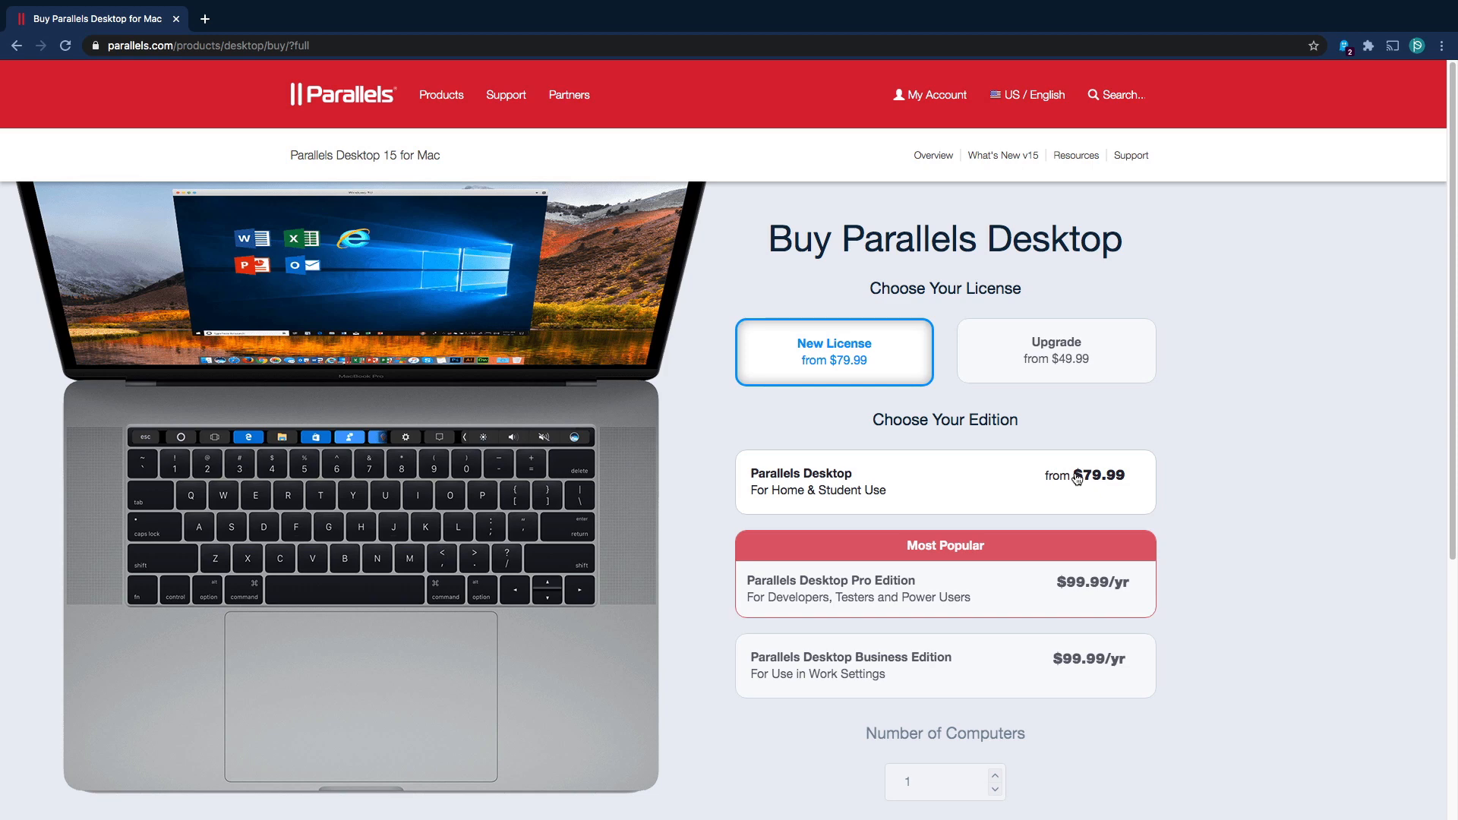
pyautogui.press('super+bracketleft')
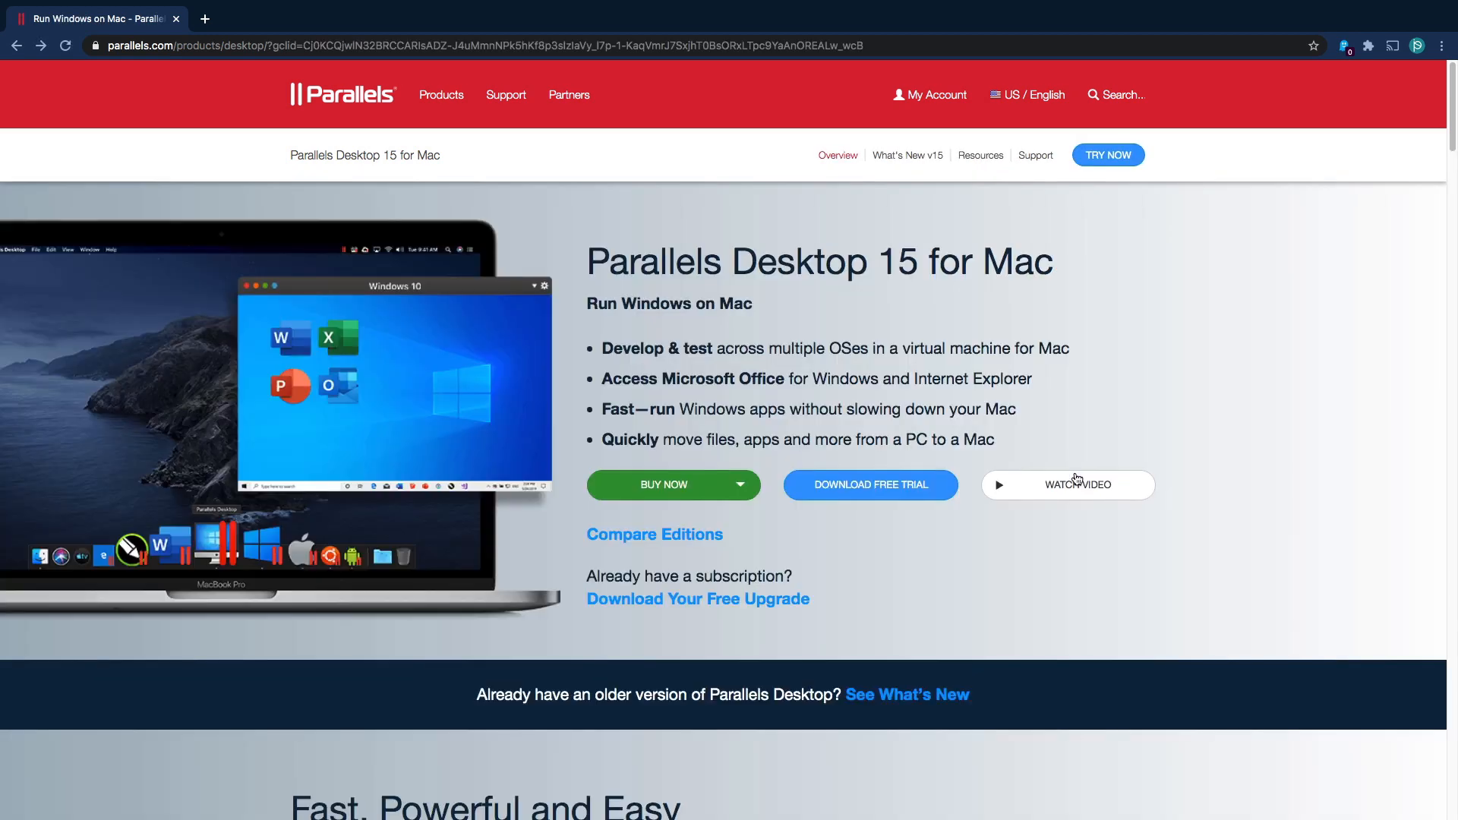
# Download the free 14-day trial of Parallels Desktop 15 and accept the redirect to the Trial Center.
pyautogui.click(919, 483)
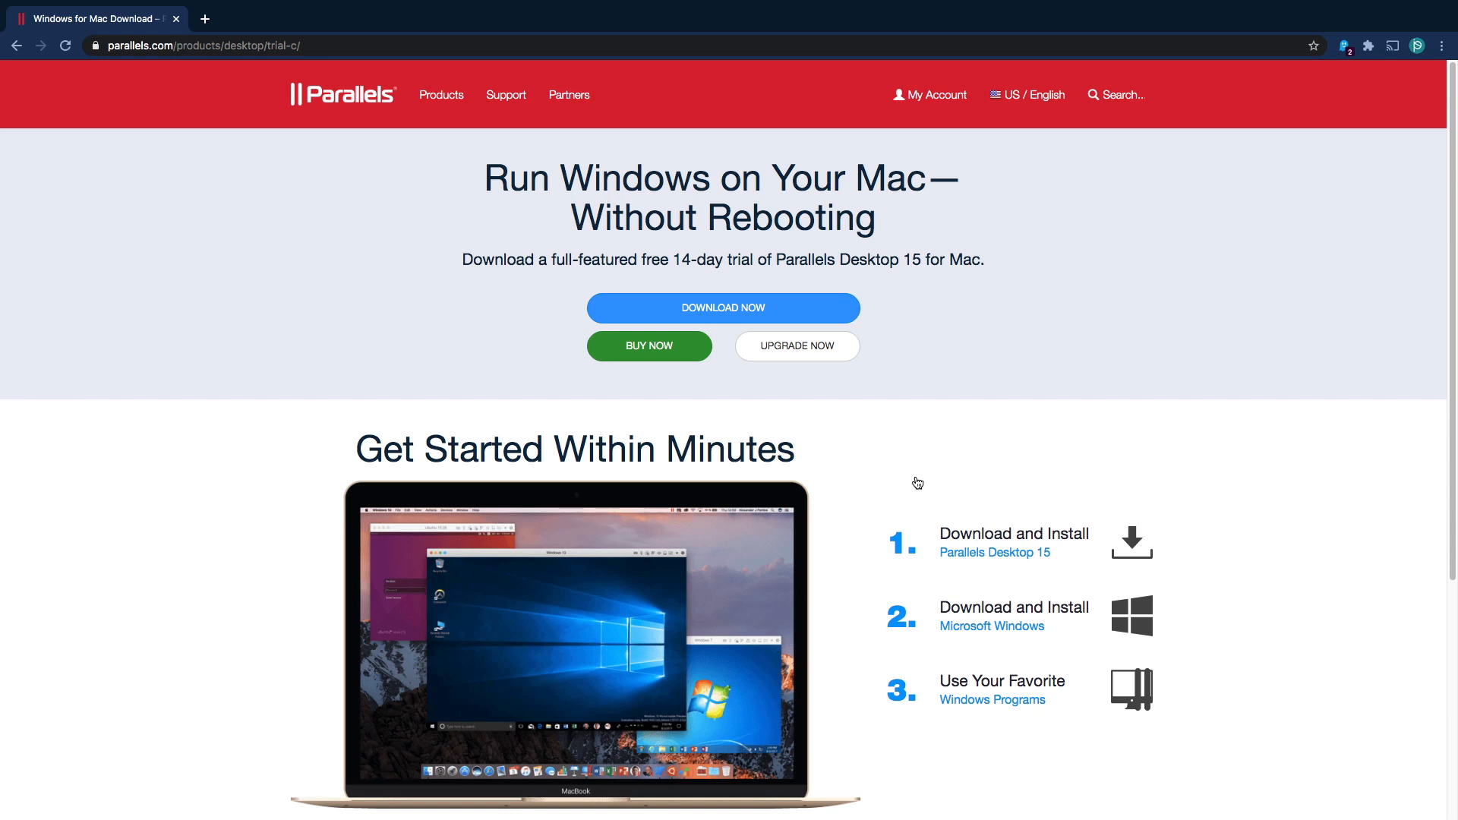
pyautogui.scroll(-2, 917, 483)
pyautogui.scroll(2, 918, 481)
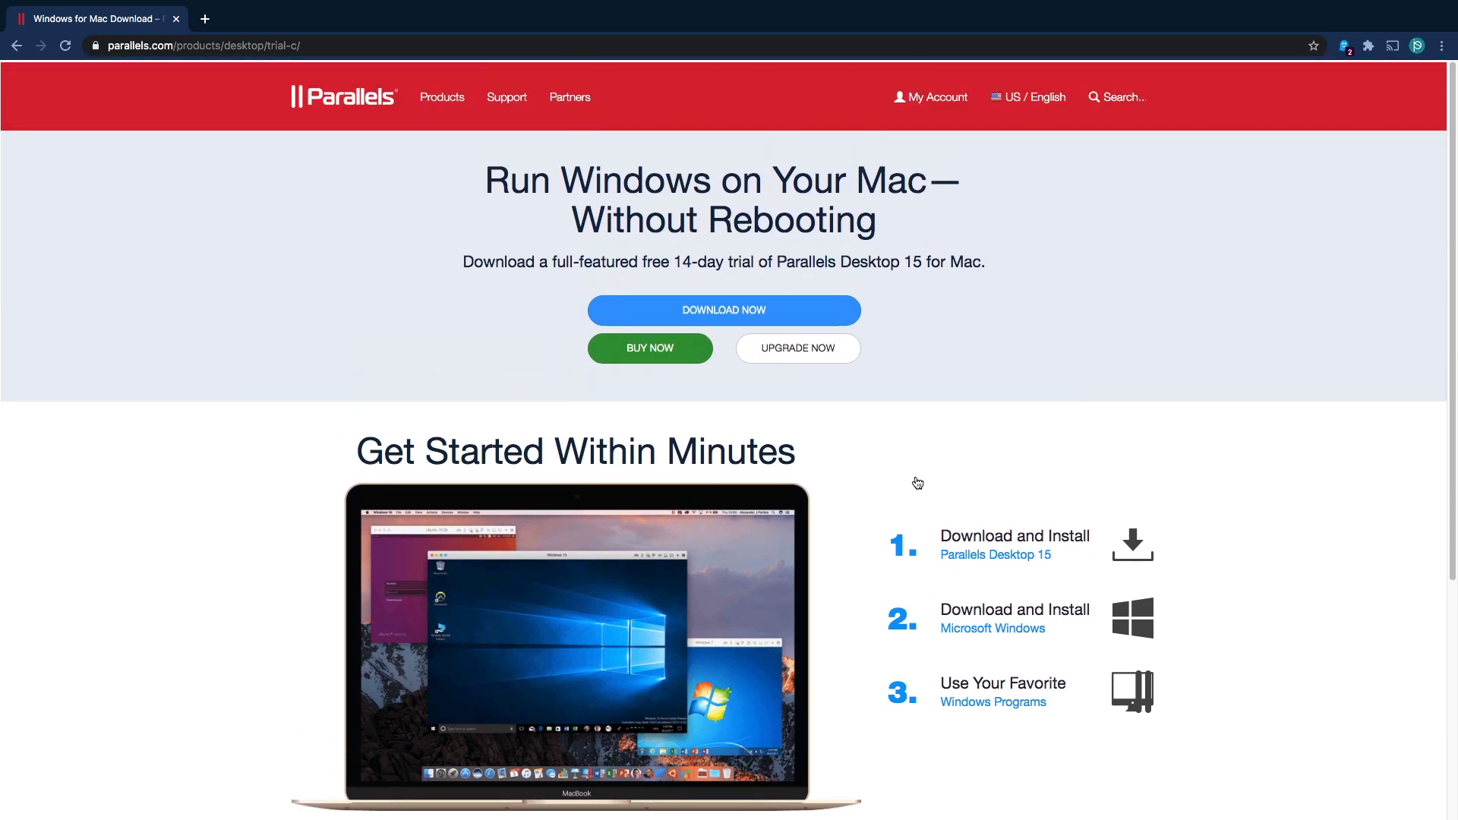
pyautogui.click(749, 309)
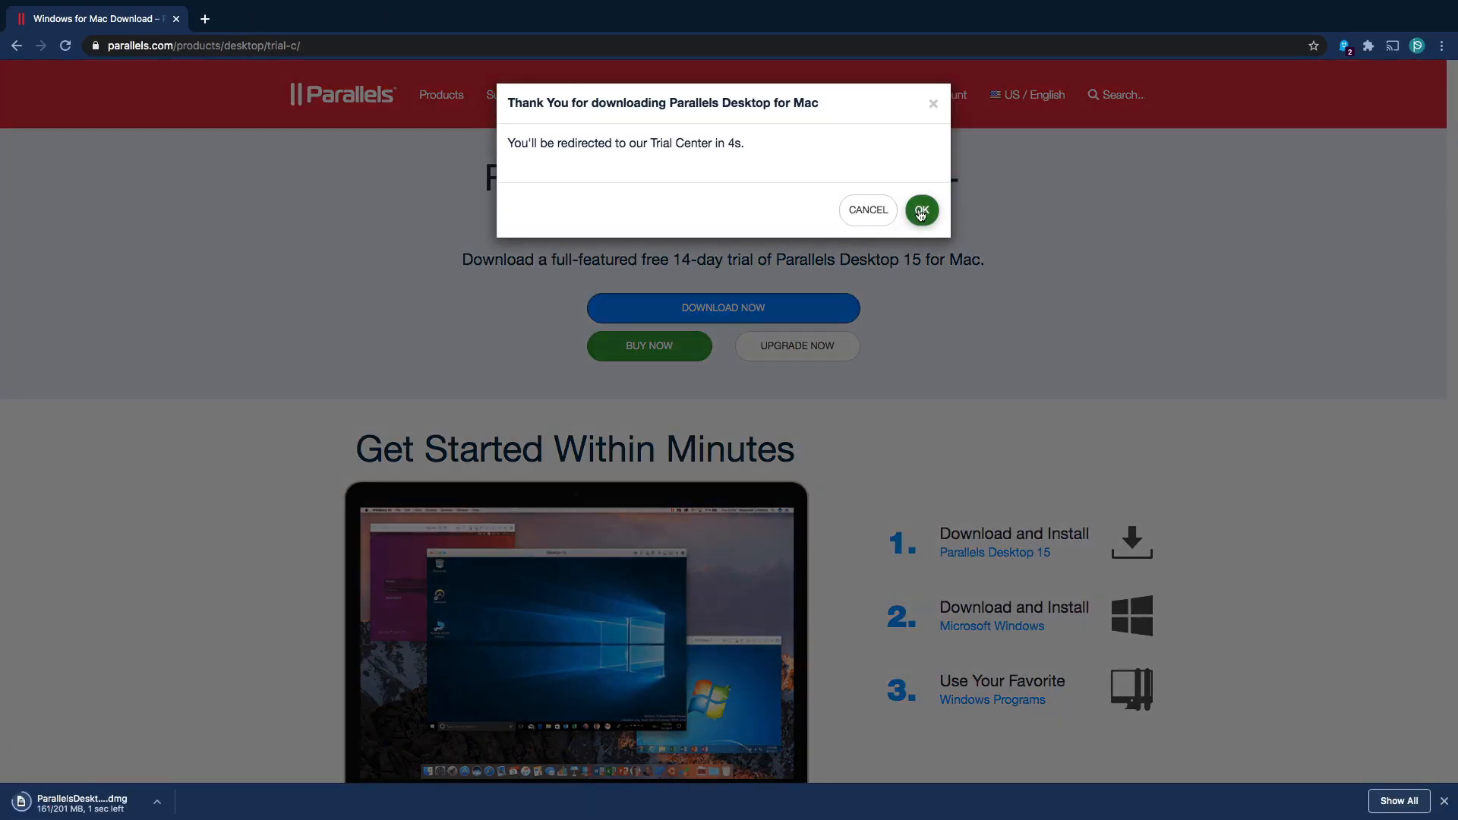
pyautogui.click(920, 208)
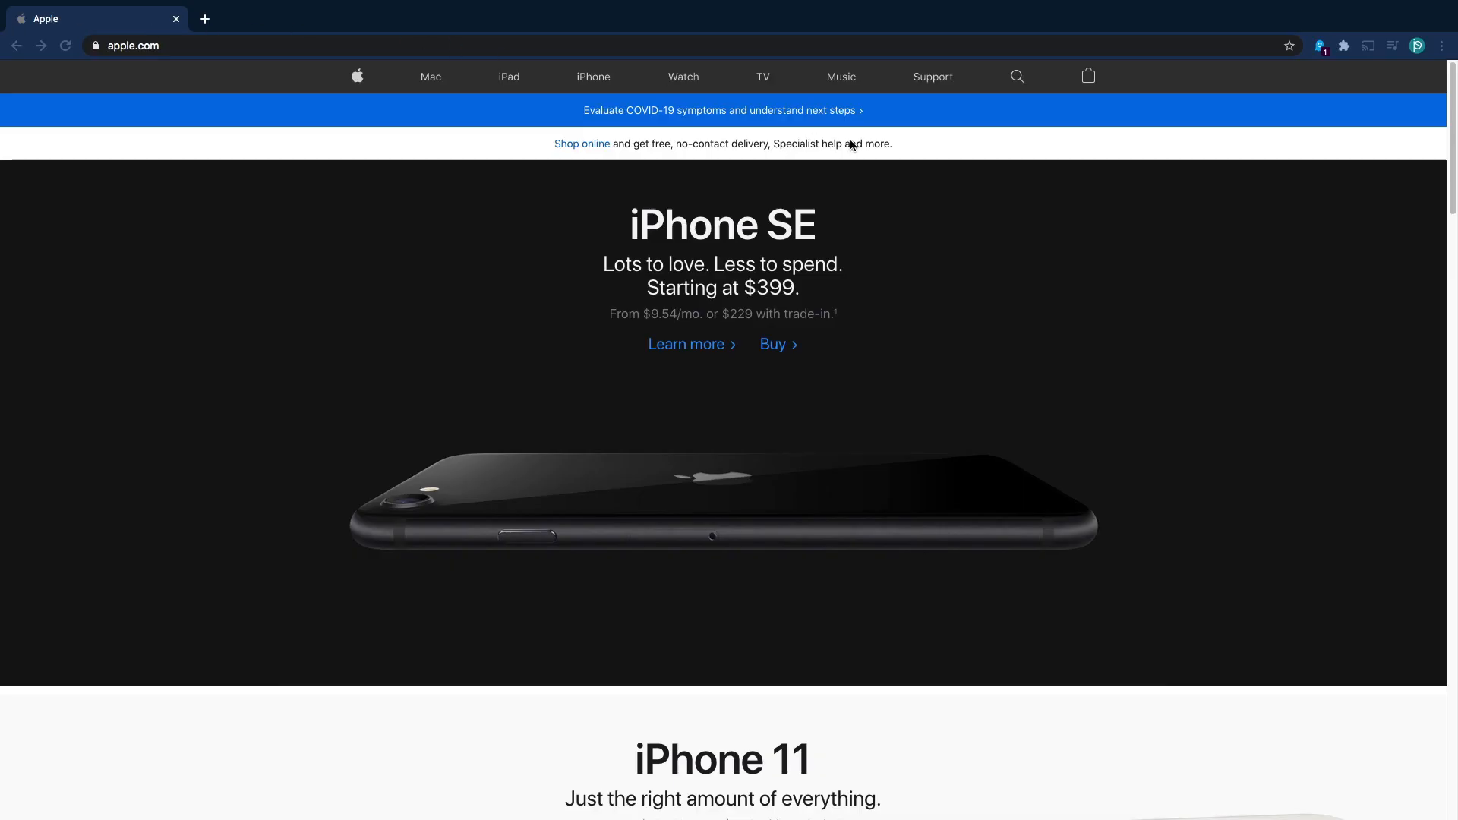
# Search Apple's Support site for "mojave update".
pyautogui.click(922, 79)
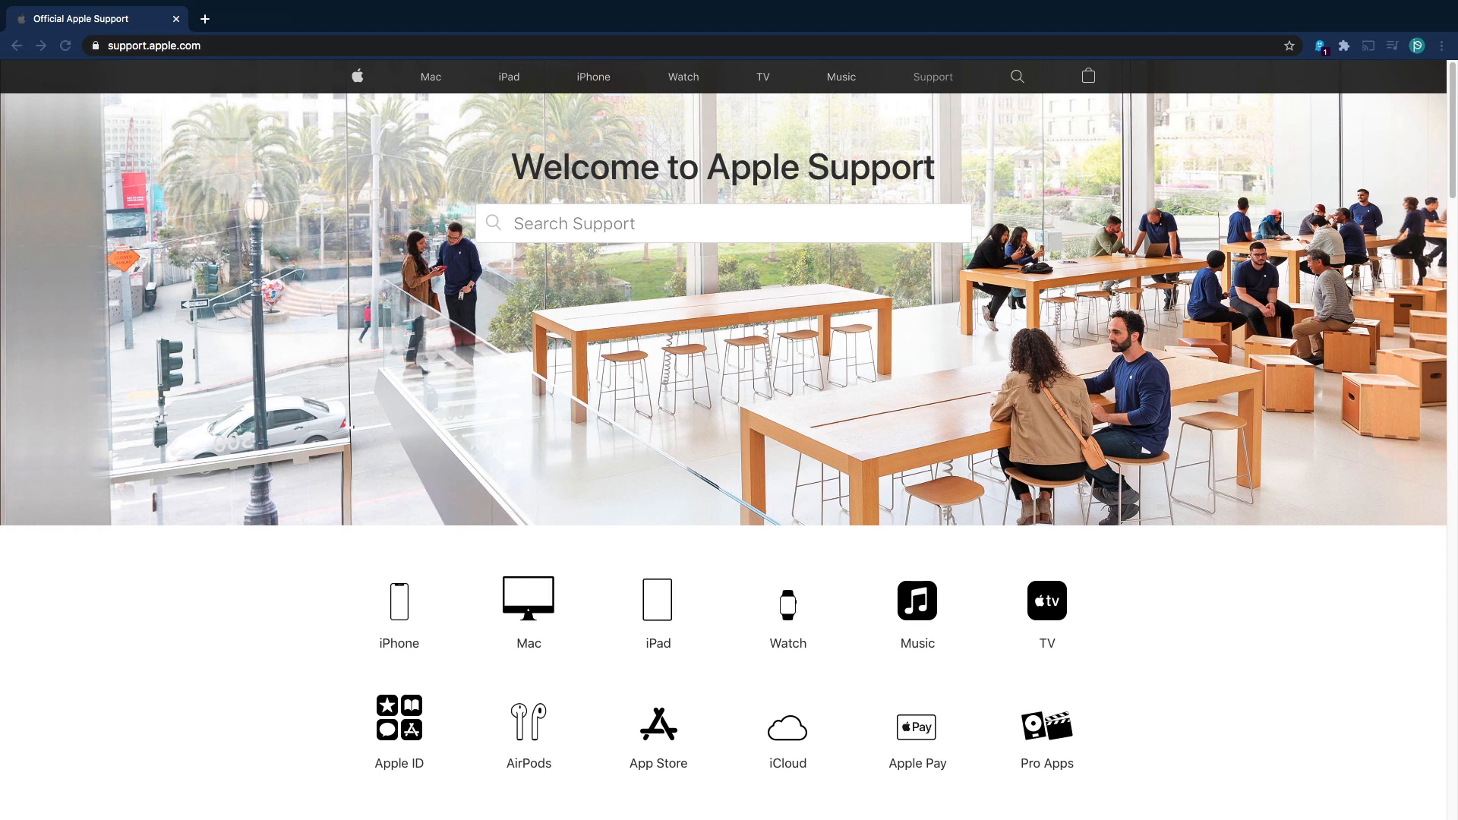
pyautogui.click(554, 226)
pyautogui.click(553, 224)
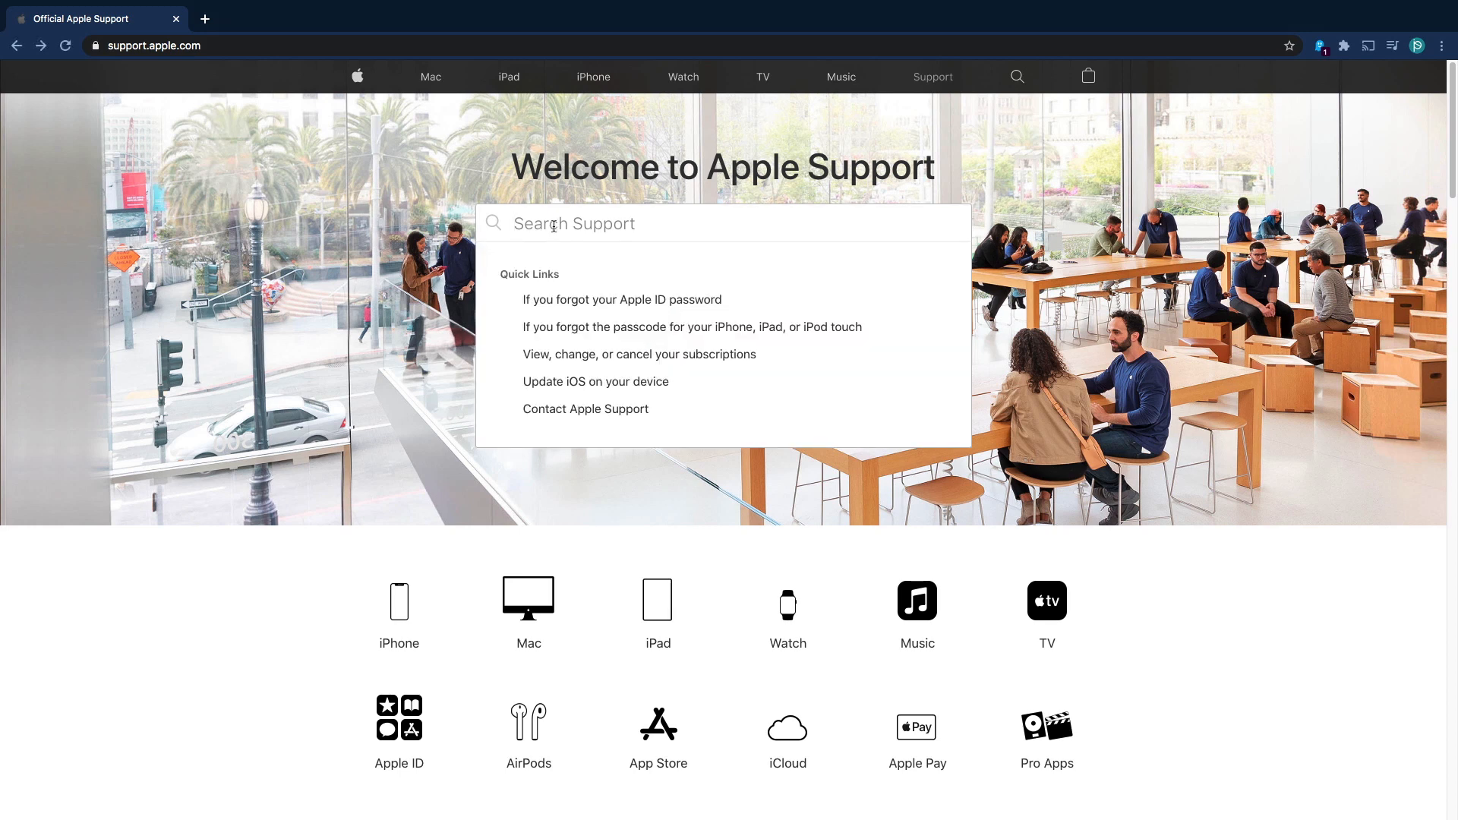
pyautogui.write('mo')
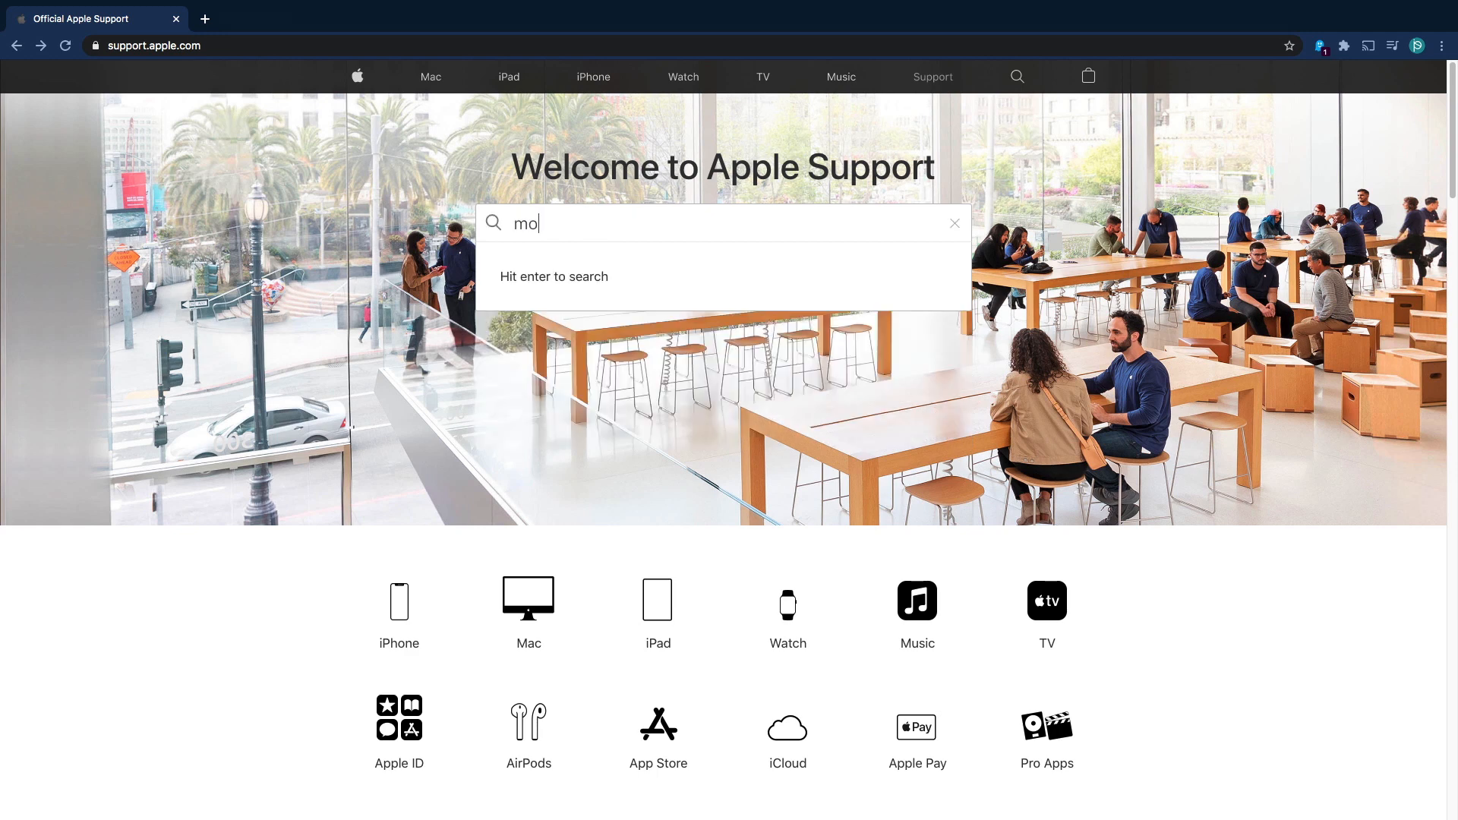
pyautogui.write('jave u')
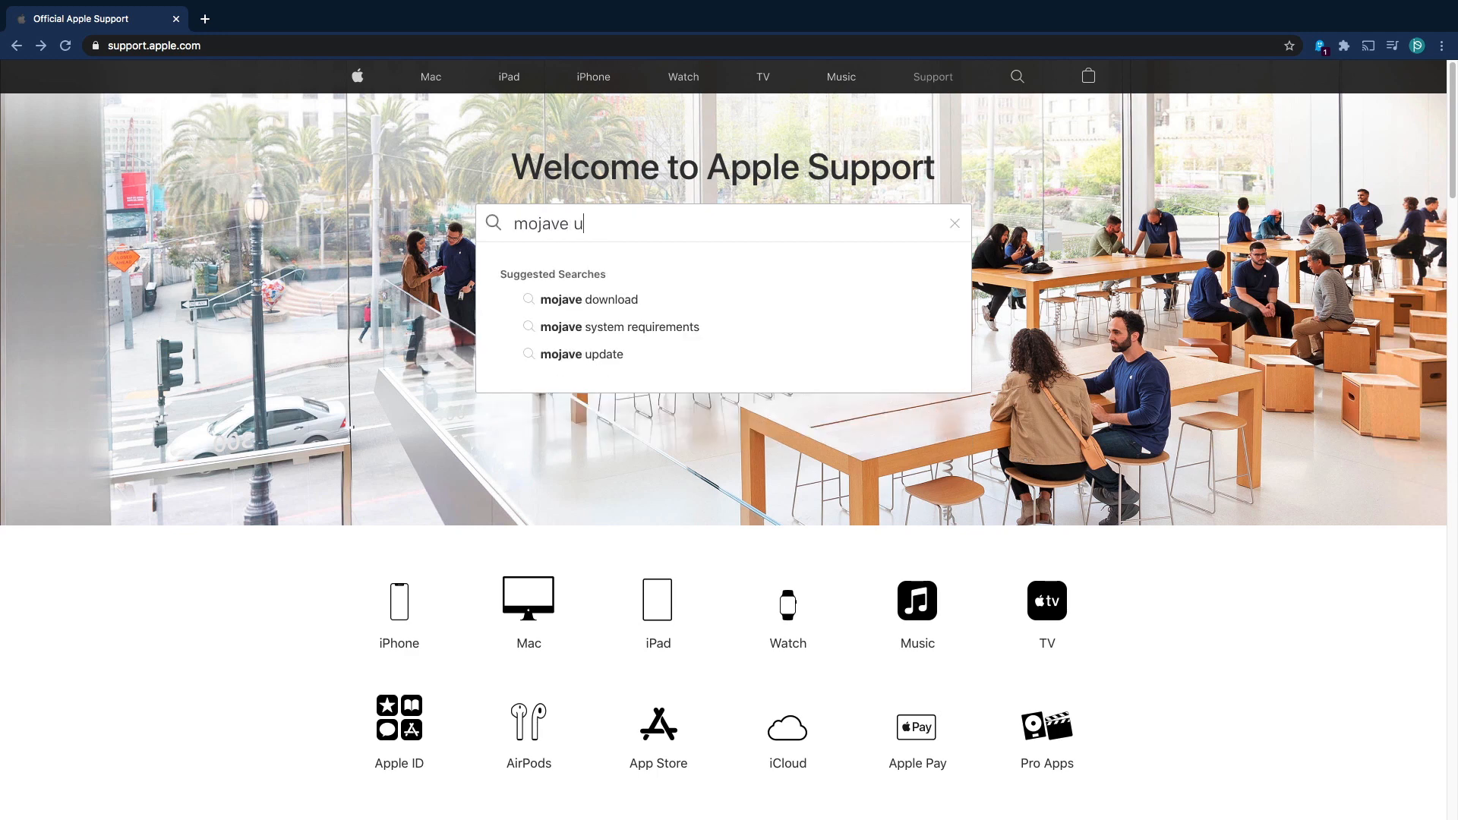
pyautogui.write('pdate')
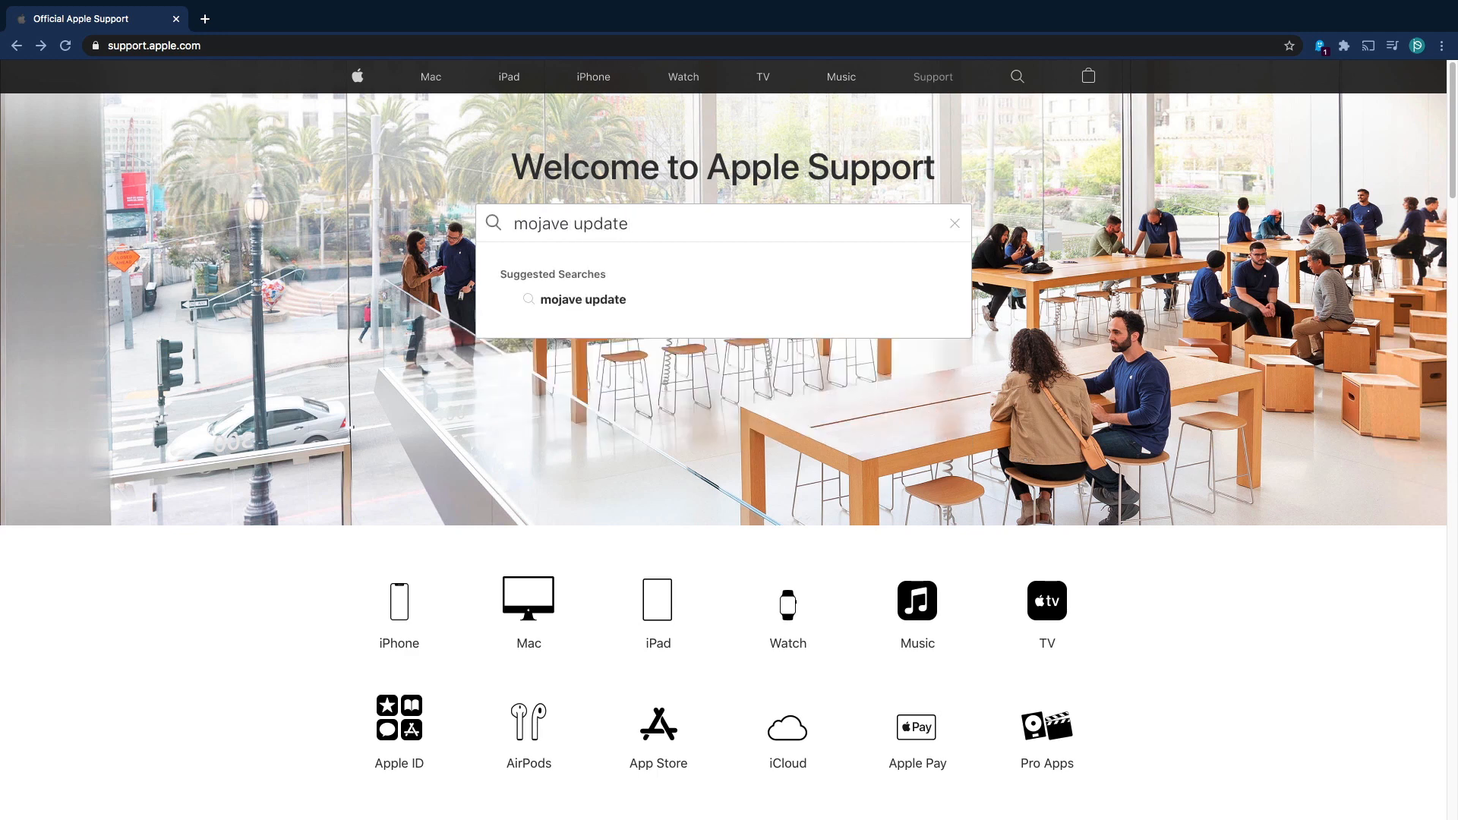
pyautogui.press('Return')
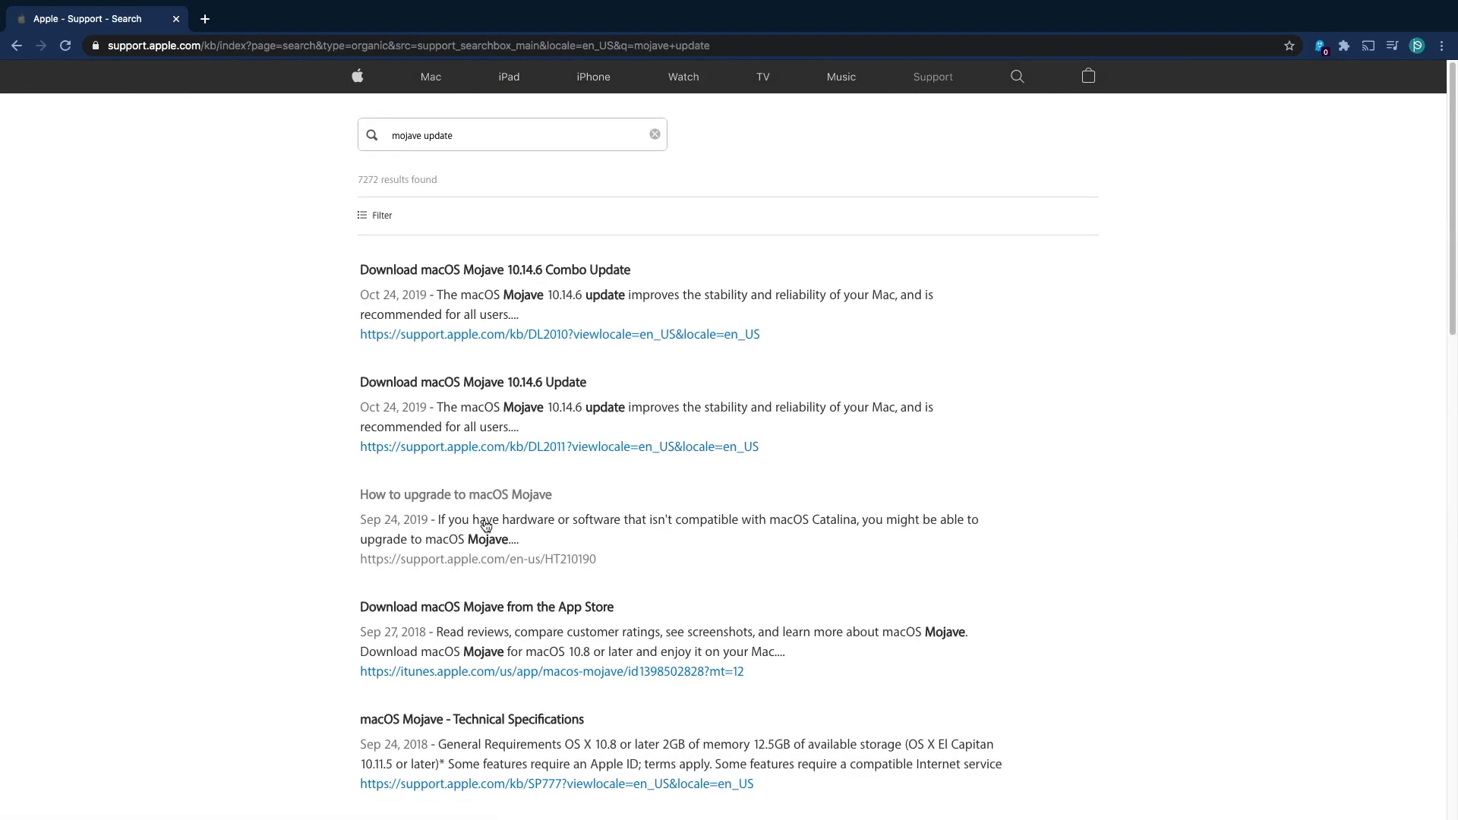
# Open the "How to upgrade to macOS Mojave" article and follow its "Get macOS Mojave" link to the App Store.
pyautogui.click(493, 497)
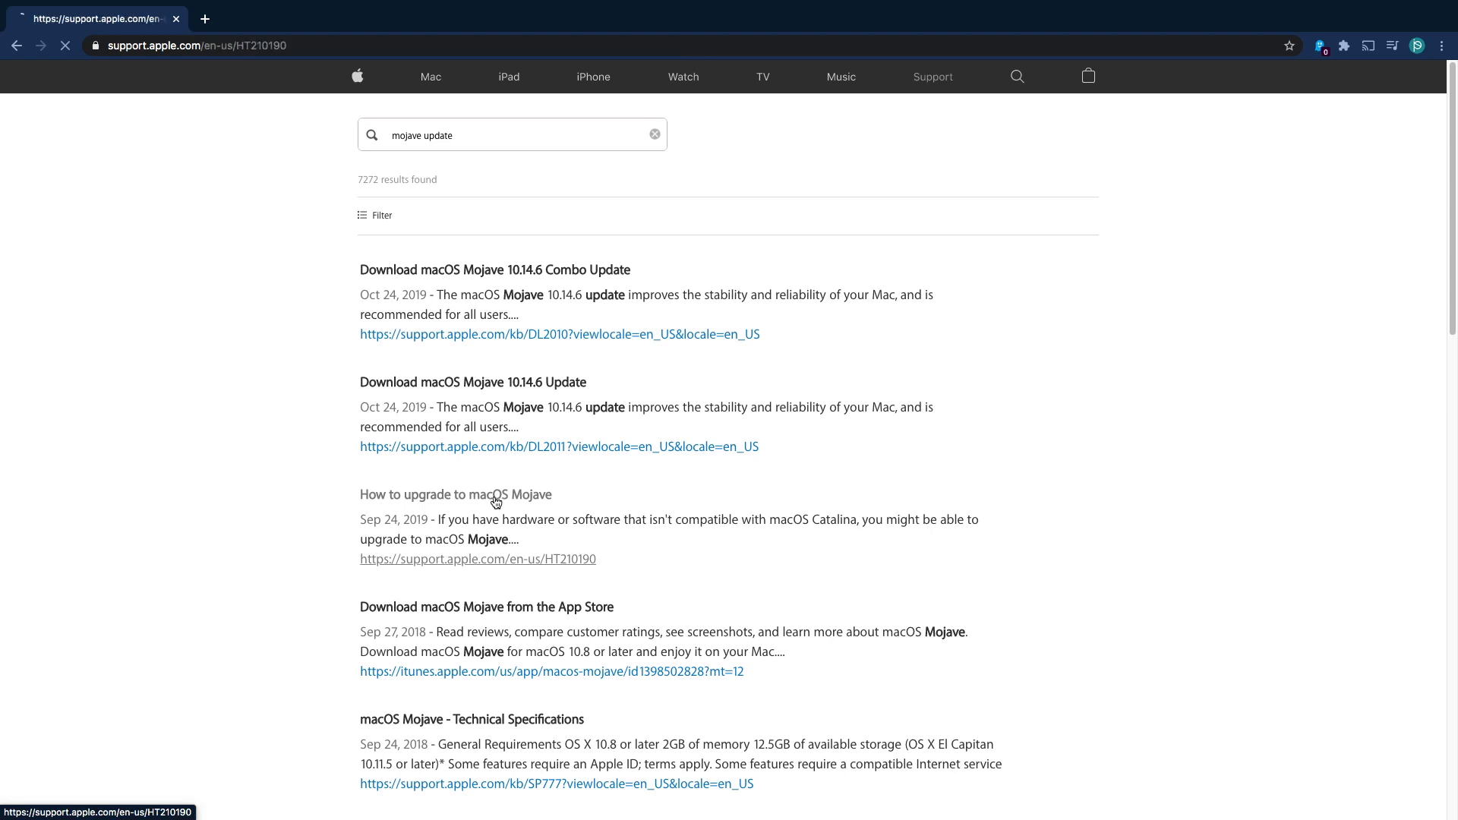
pyautogui.scroll(-9, 495, 503)
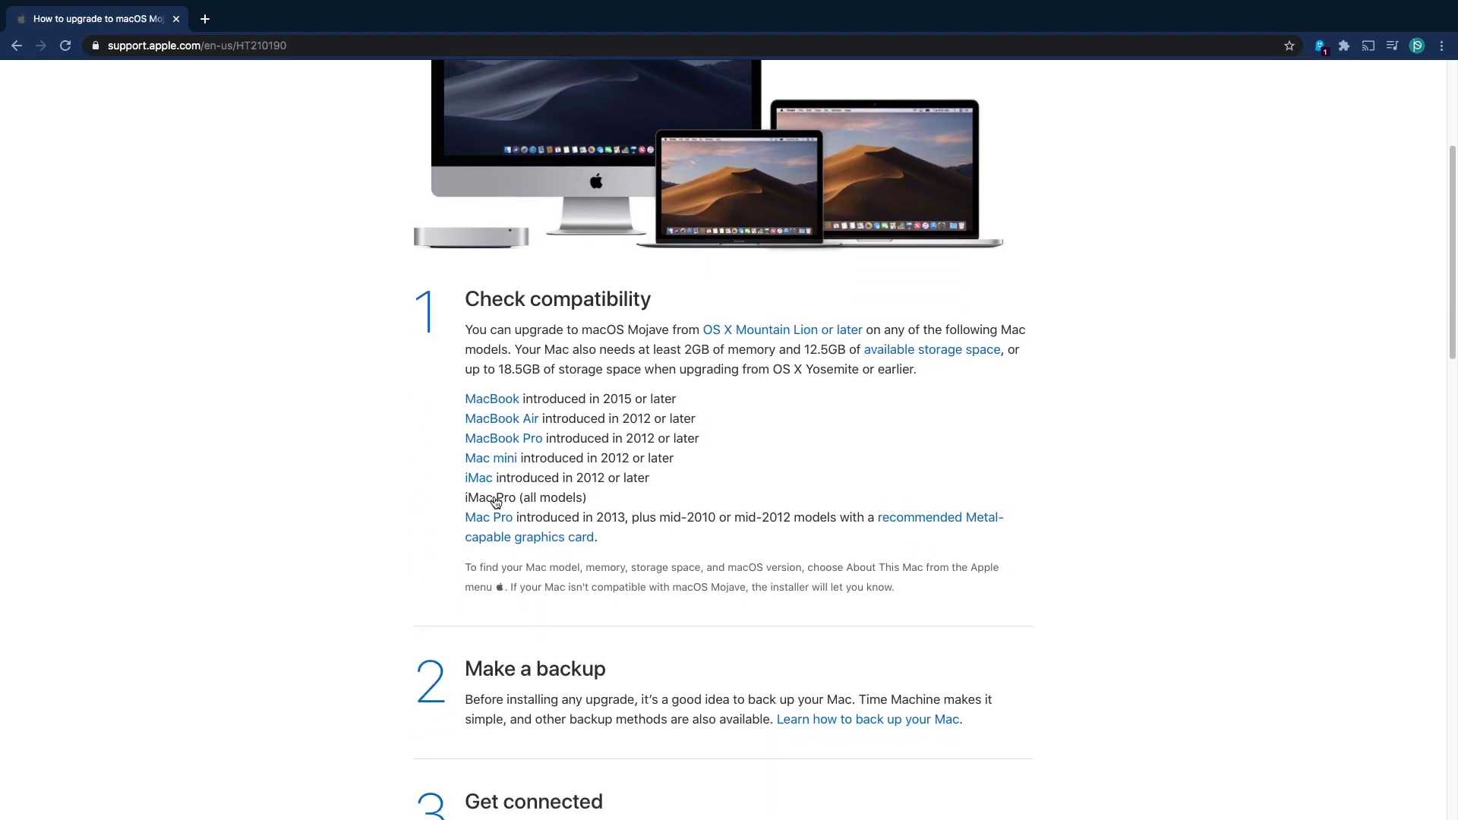
pyautogui.scroll(-4, 496, 503)
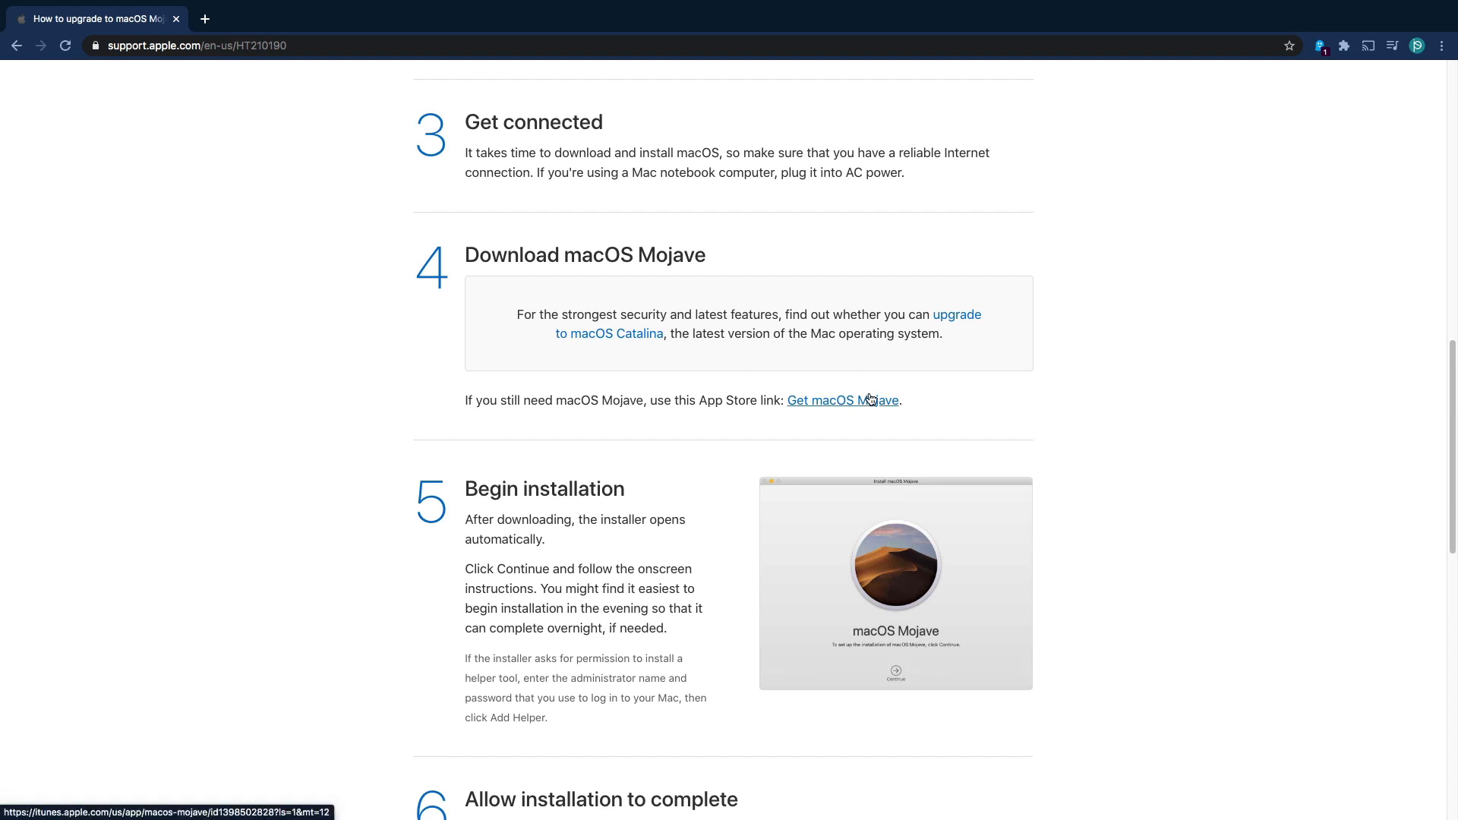
pyautogui.click(870, 399)
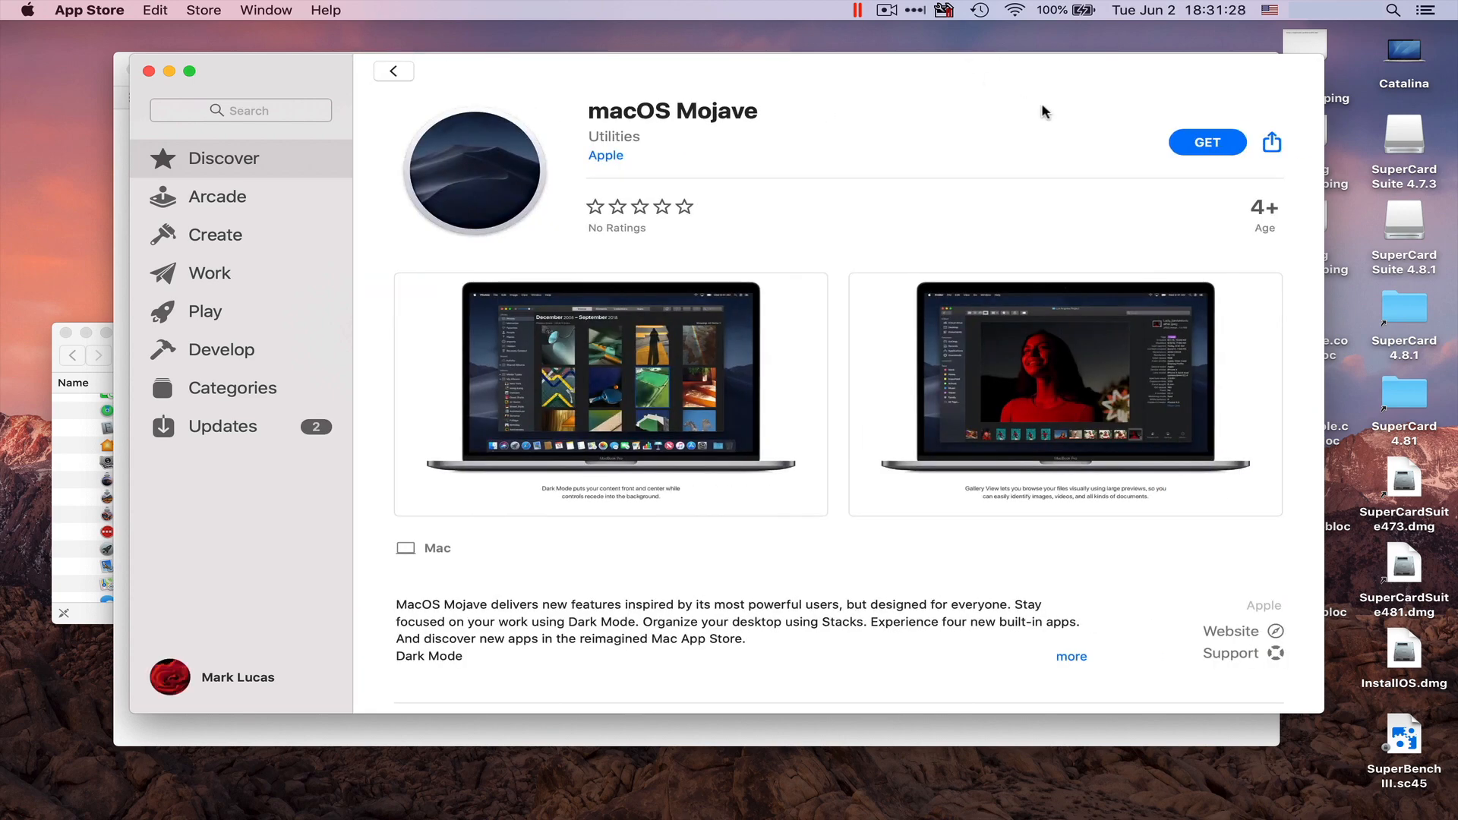
# Download macOS Mojave 10.14.6 from the App Store, and quit its installer and System Preferences.
pyautogui.click(1196, 147)
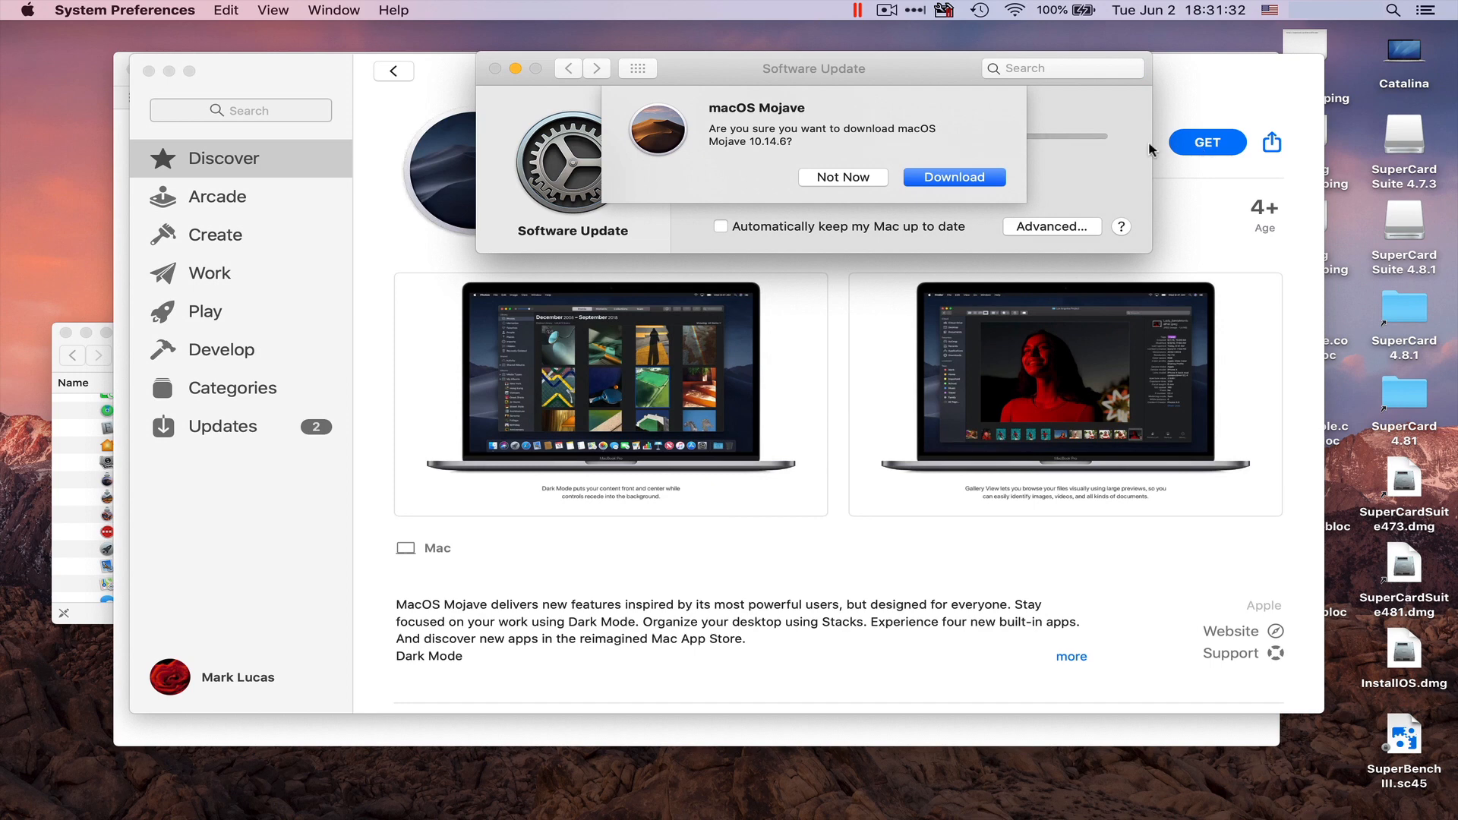
pyautogui.click(949, 178)
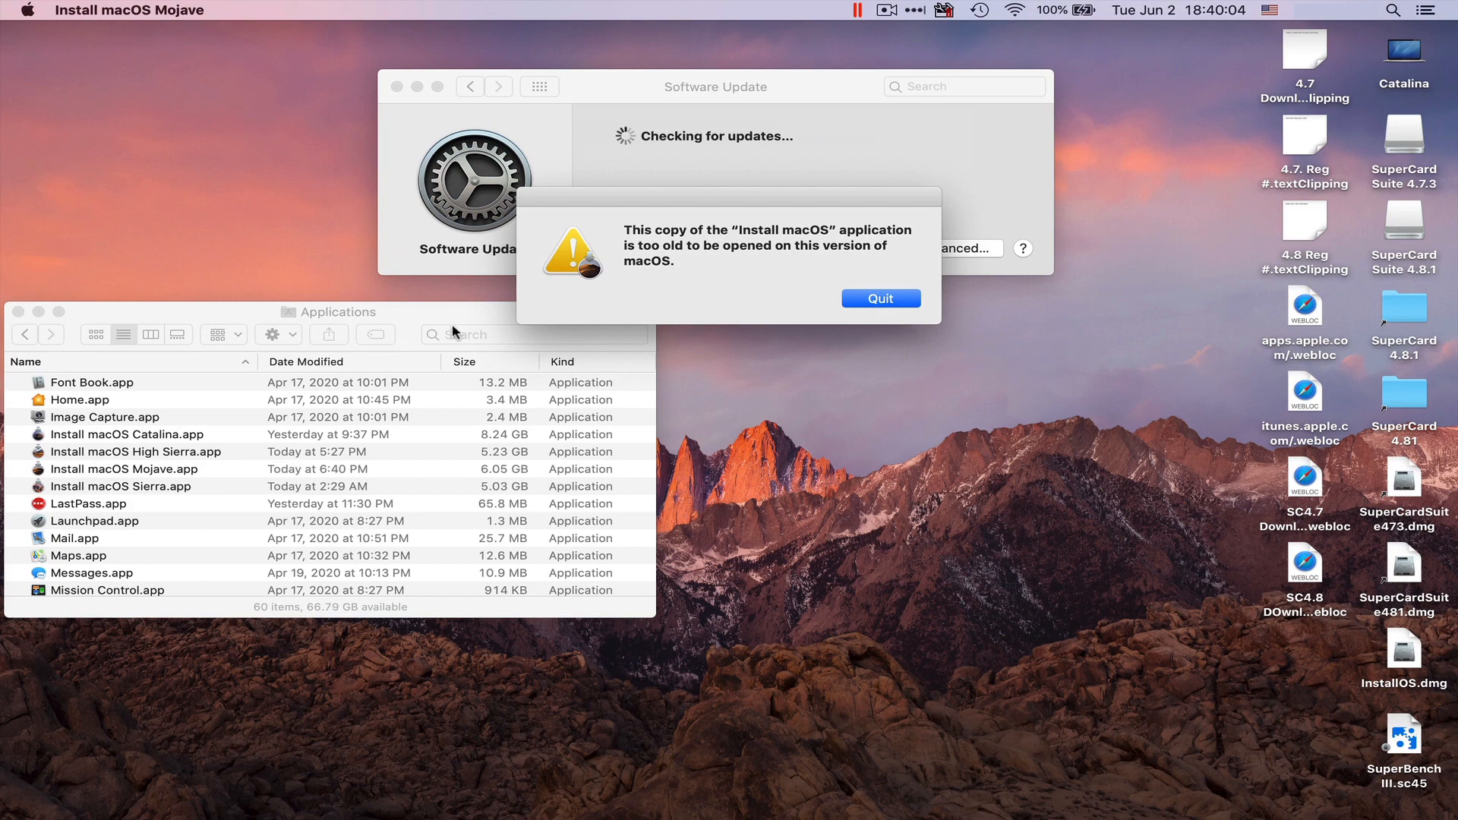
pyautogui.click(873, 299)
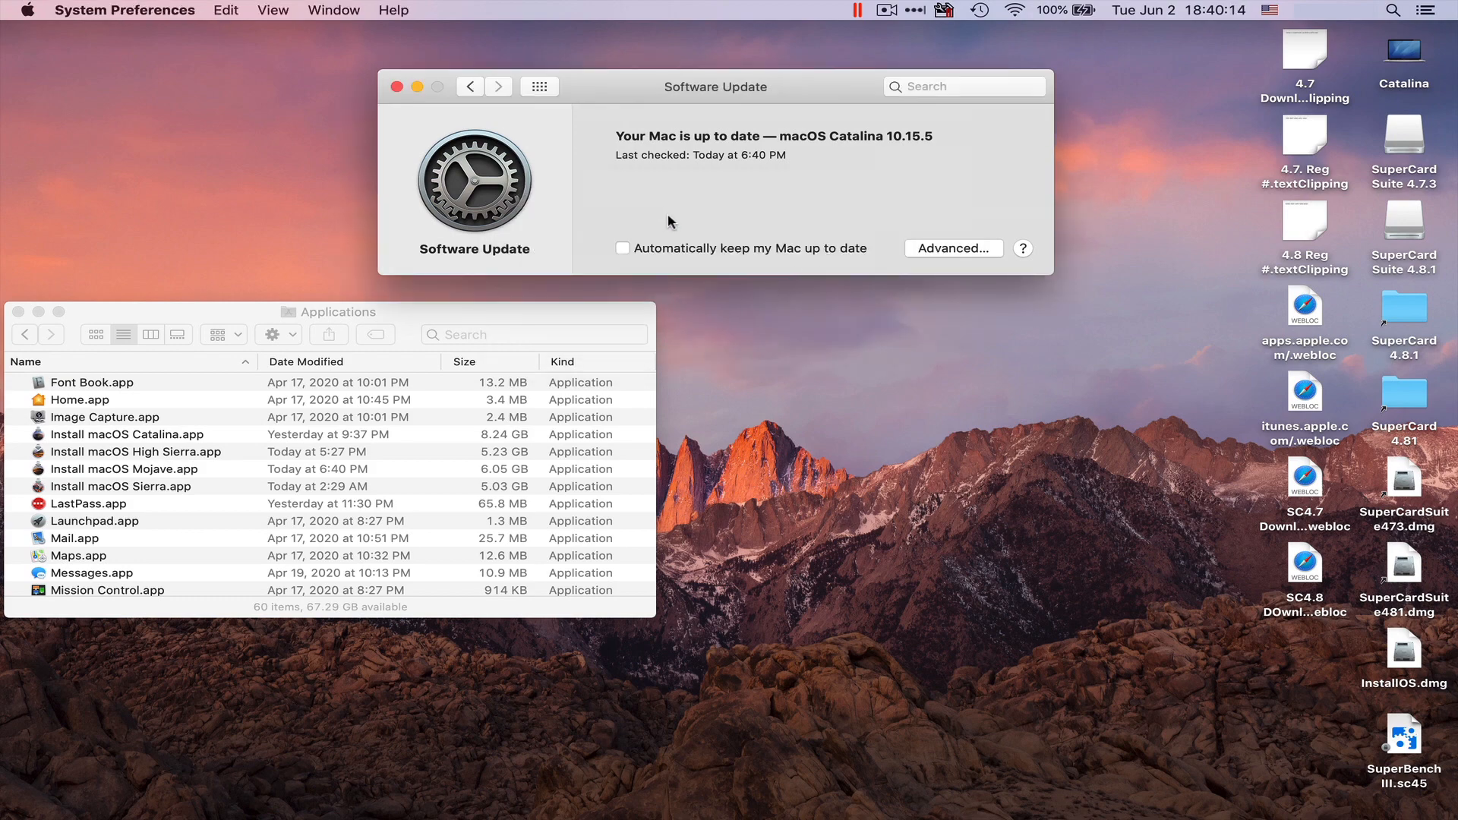
pyautogui.press('super+q')
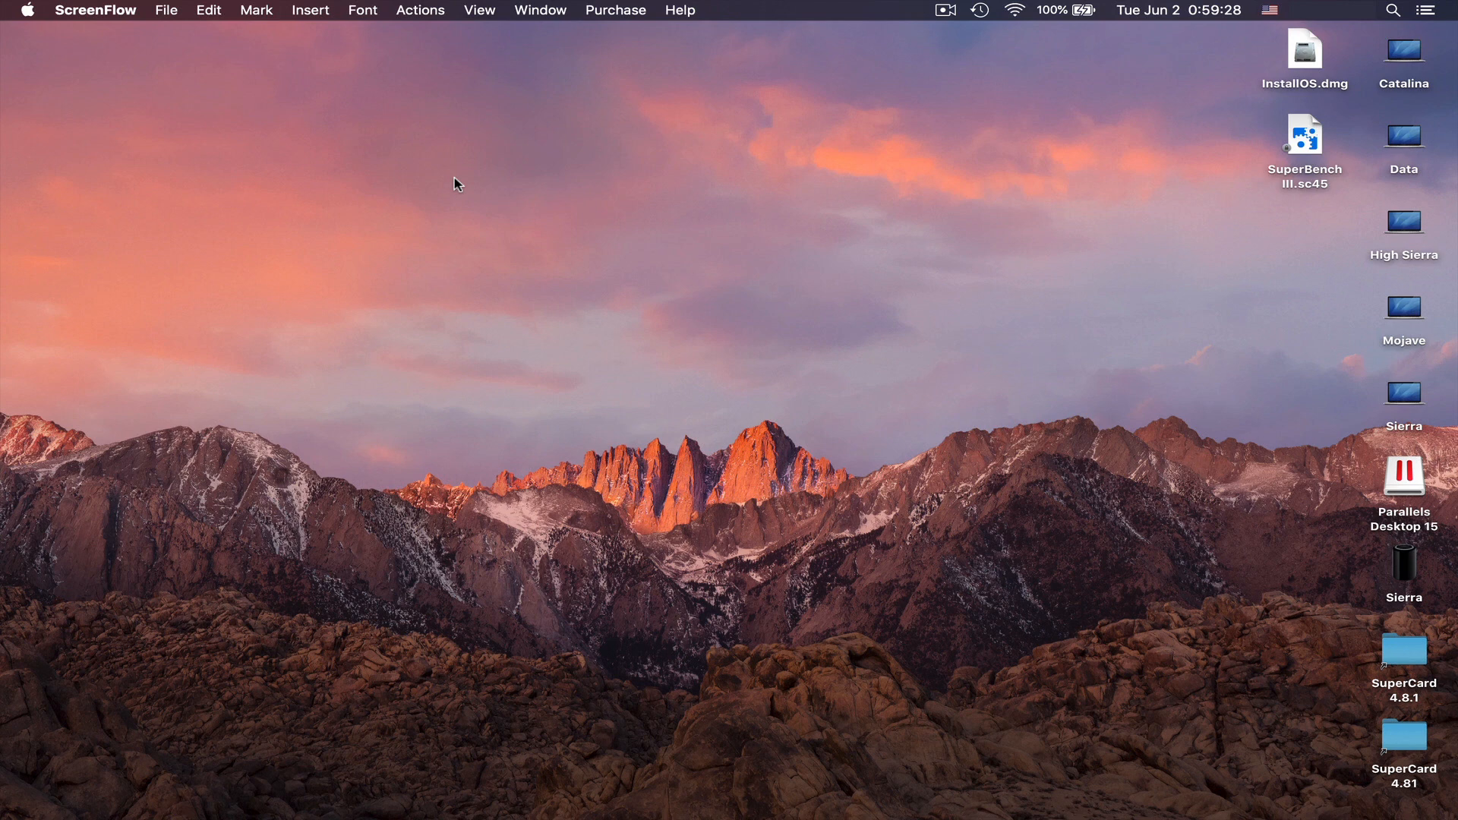
# Install Parallels Desktop 15 from its mounted disk image, authorizing with the administrator password, and decline its notifications.
pyautogui.click(1405, 472)
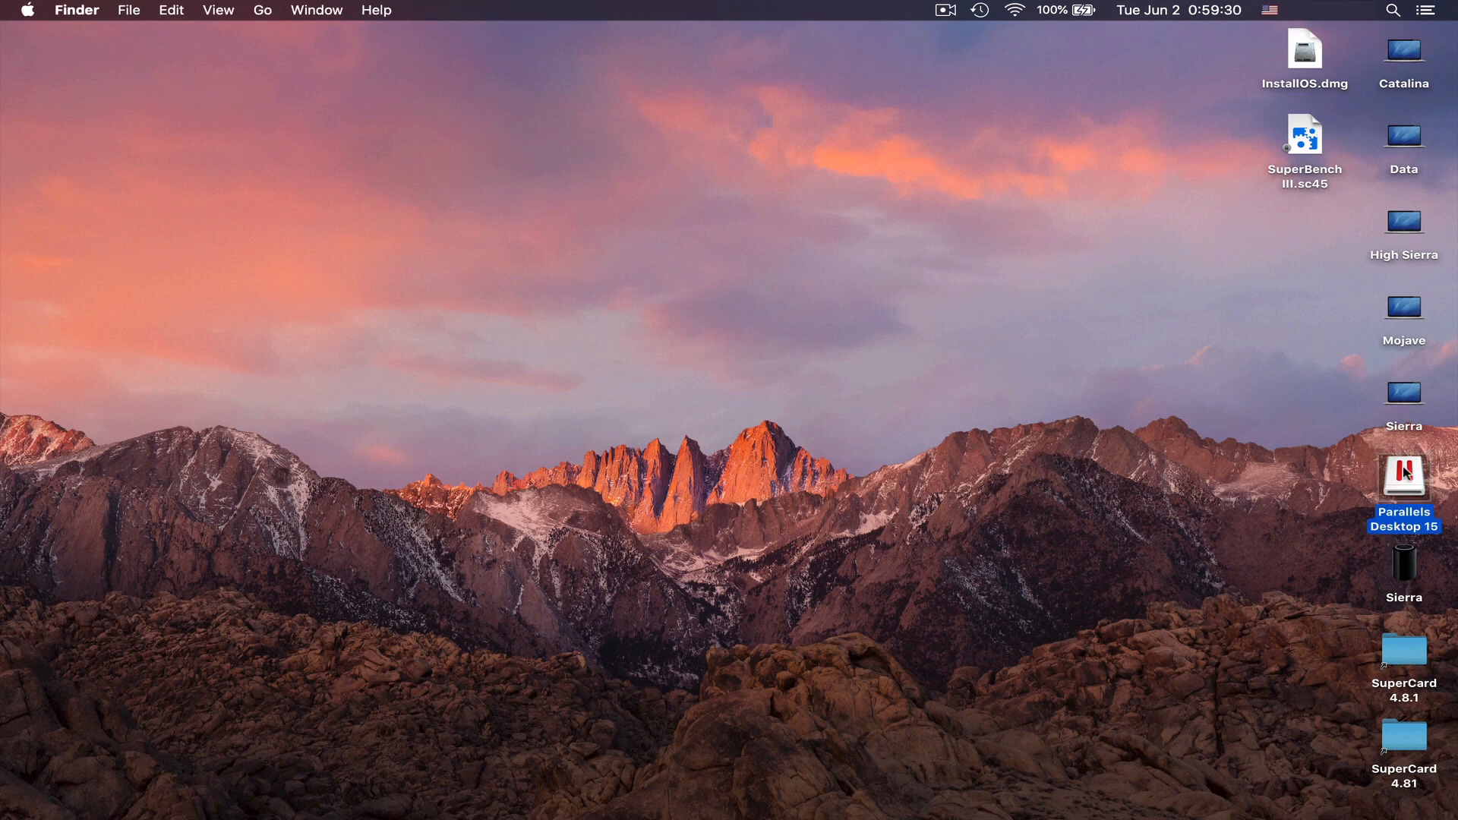
pyautogui.doubleClick(1405, 472)
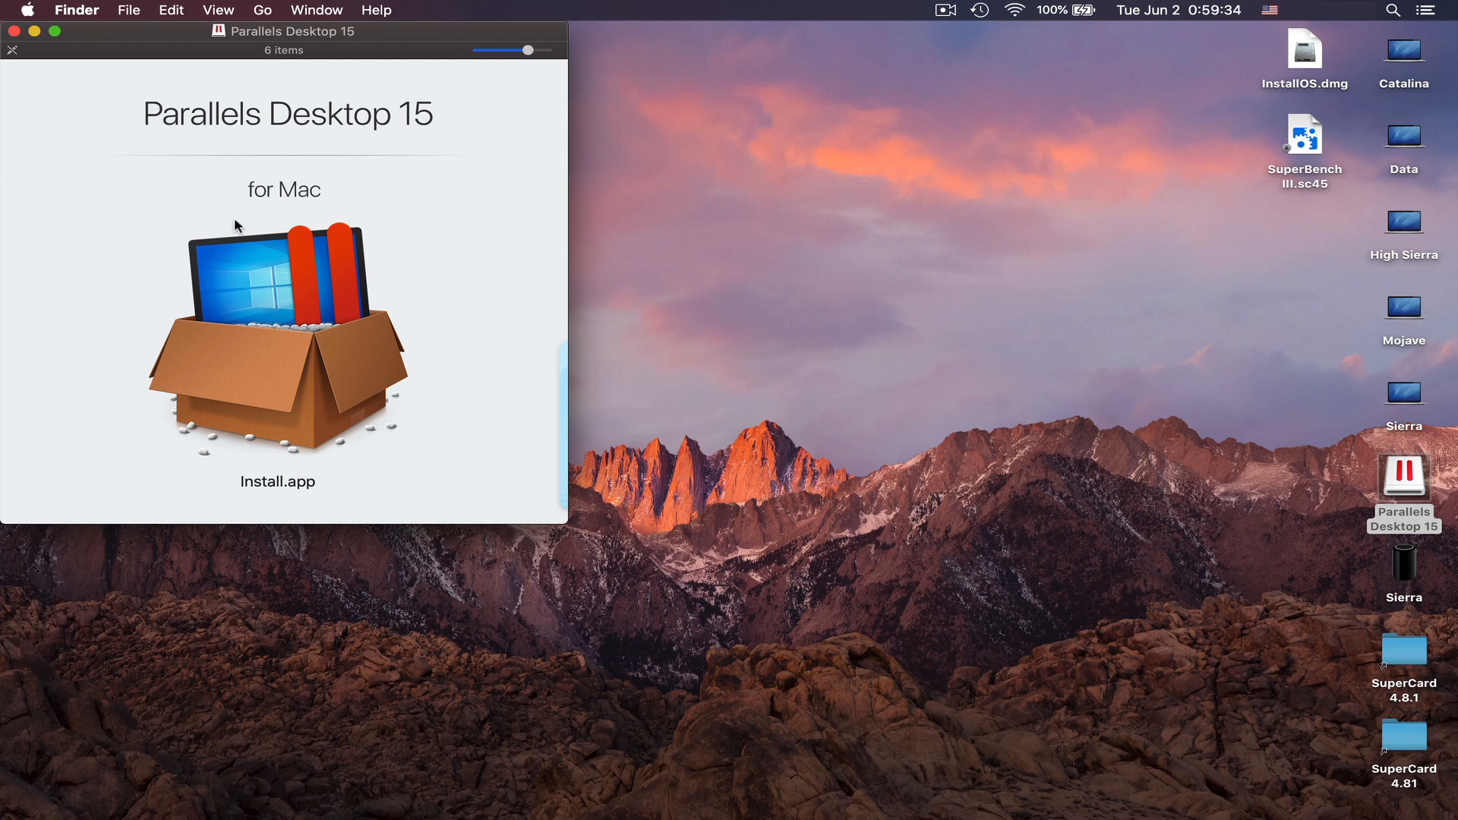
pyautogui.doubleClick(299, 304)
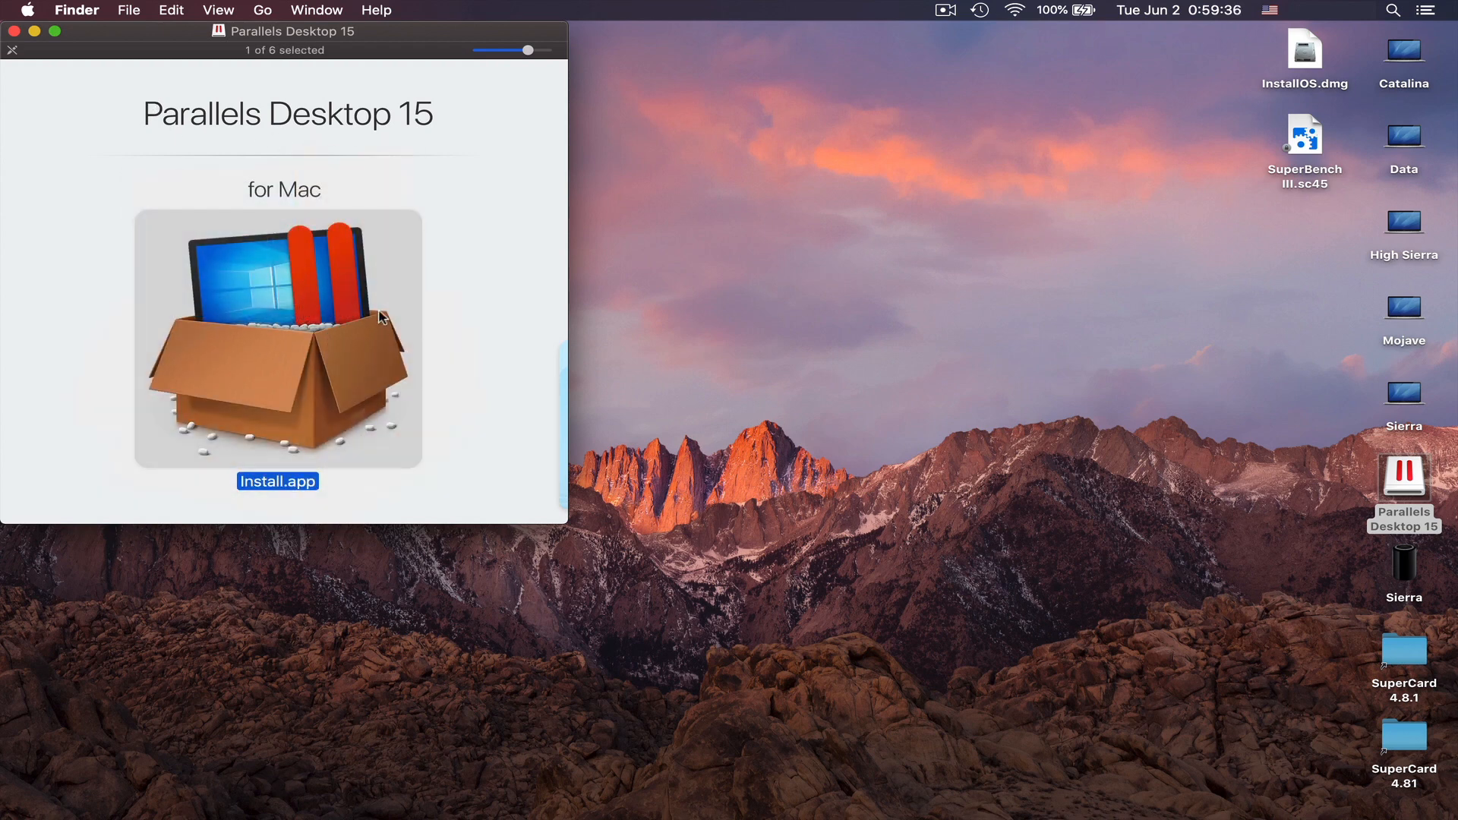
pyautogui.click(922, 337)
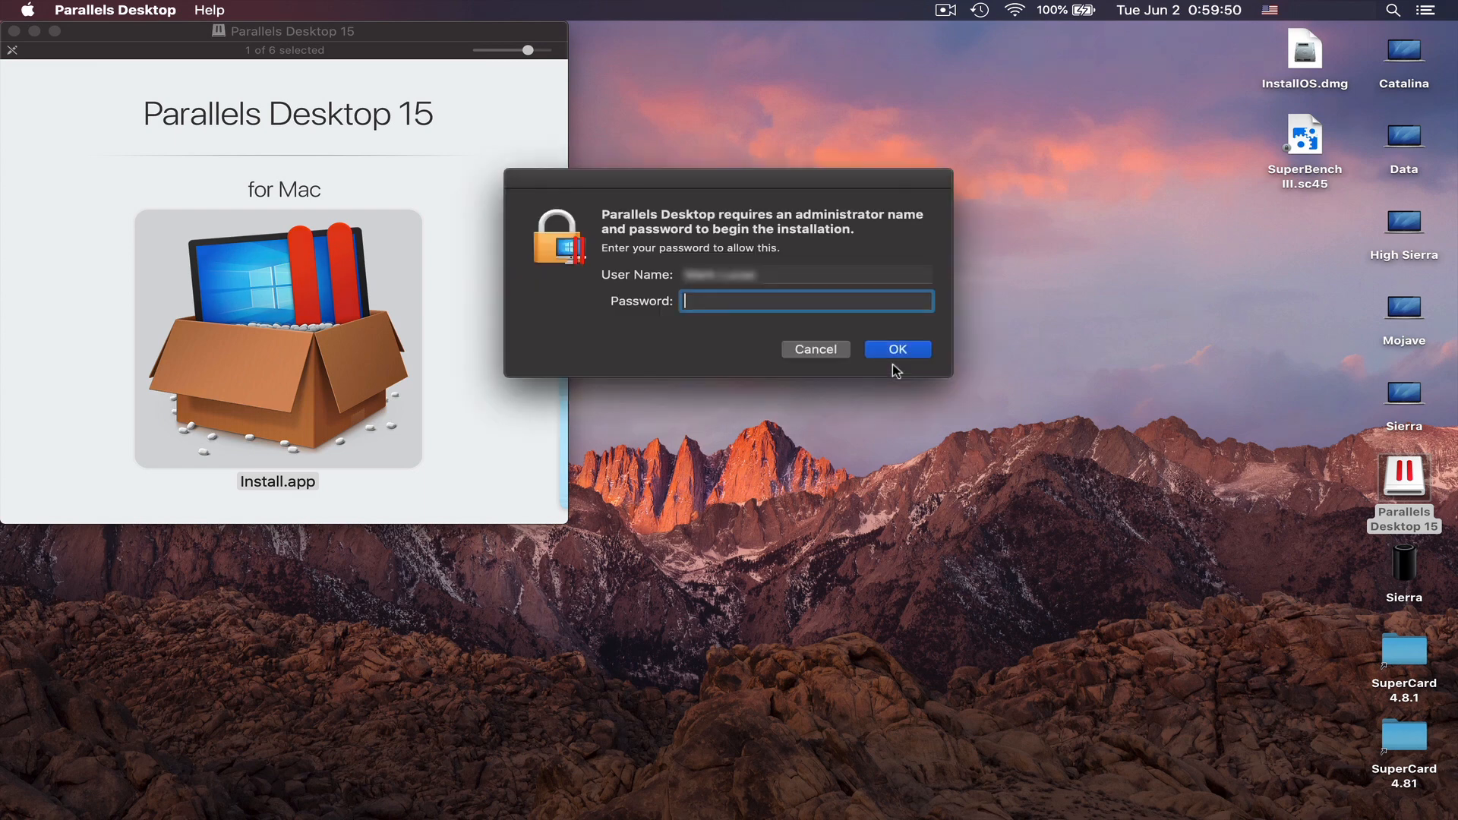
pyautogui.write('••••••••')
pyautogui.press('Return')
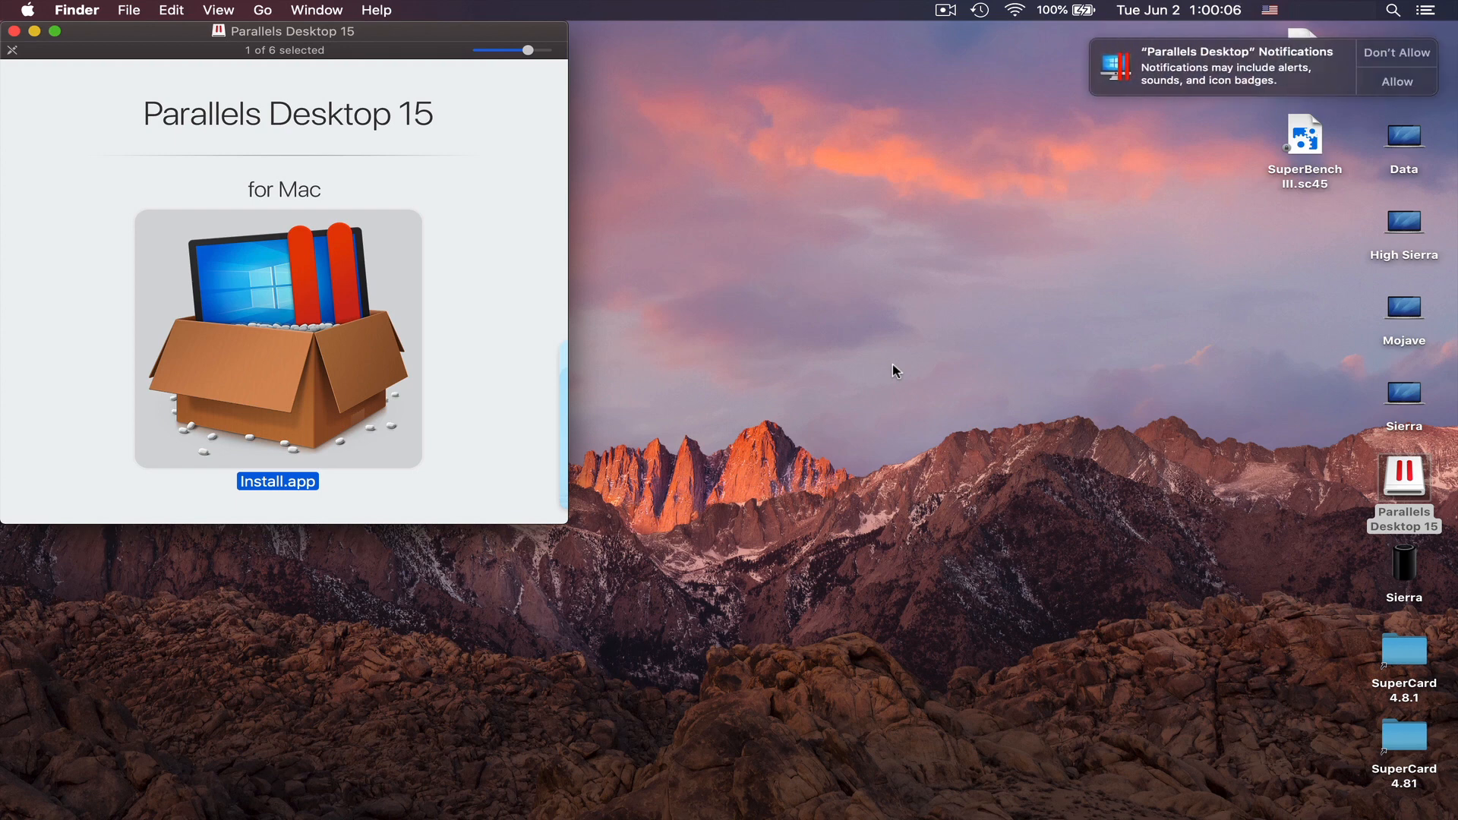
pyautogui.click(1372, 51)
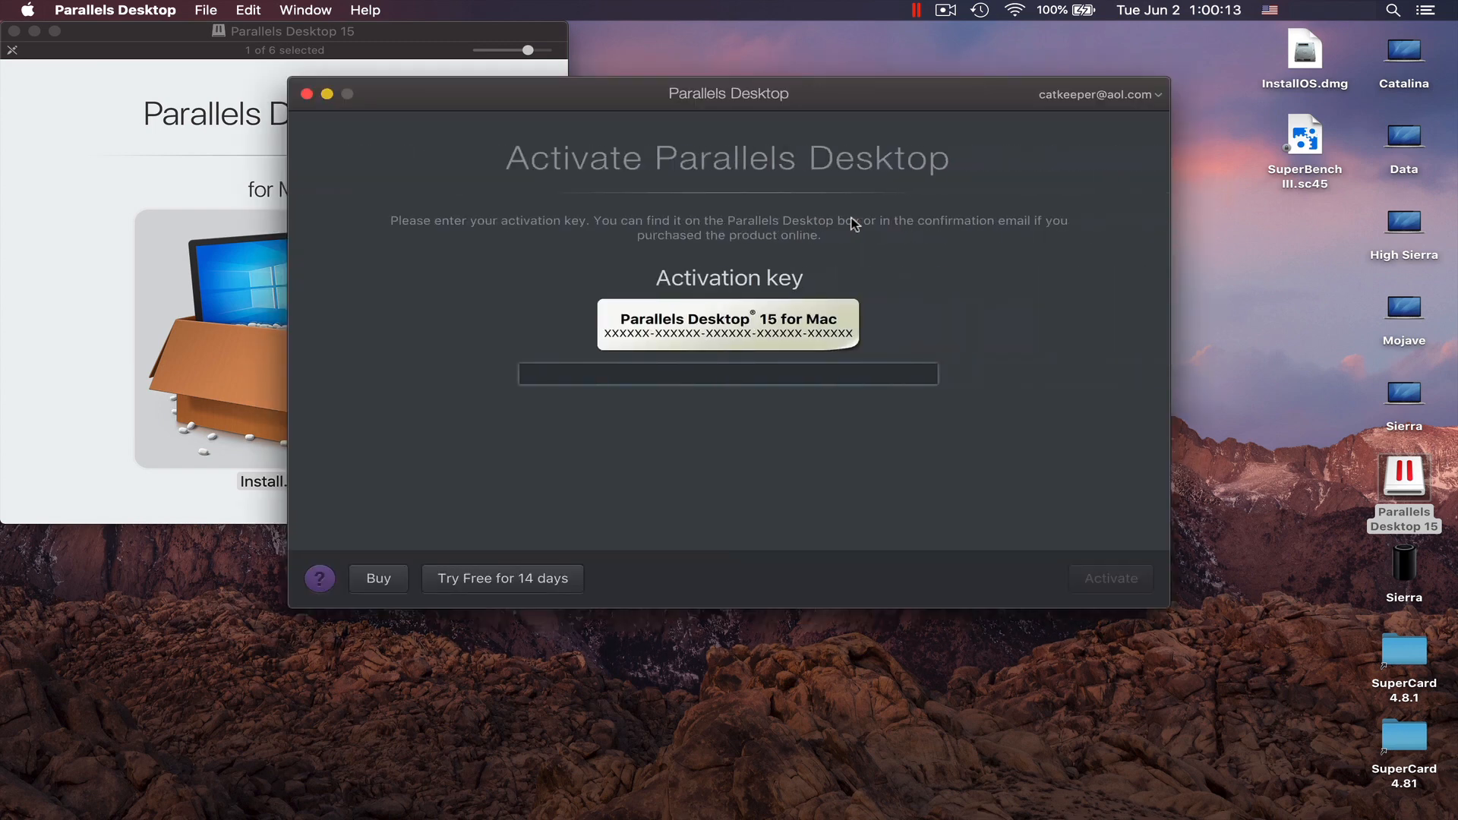
# Start the 14-day Parallels Desktop trial and skip the Parallels Toolbox installation.
pyautogui.click(527, 573)
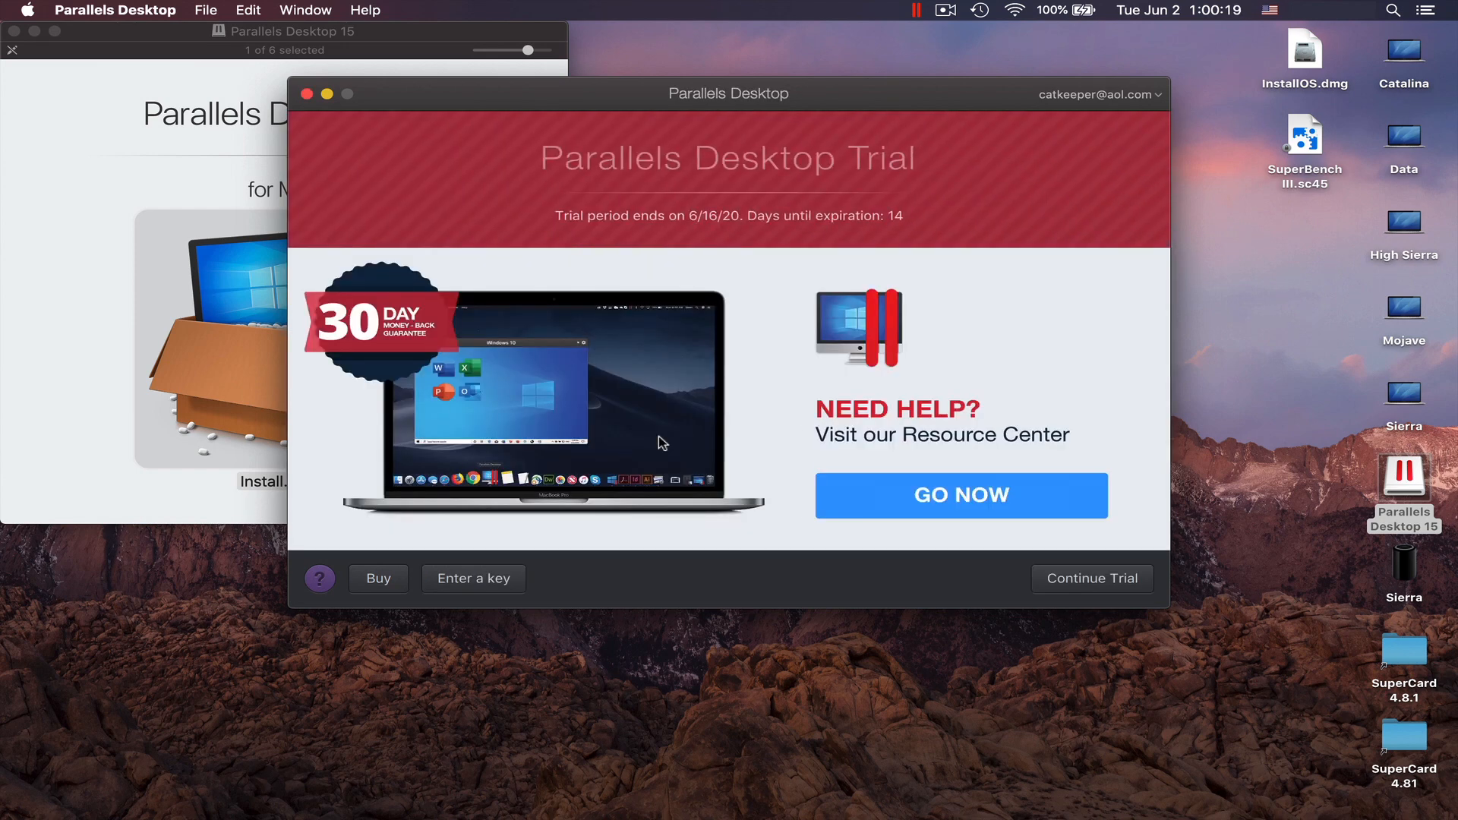
pyautogui.click(1047, 579)
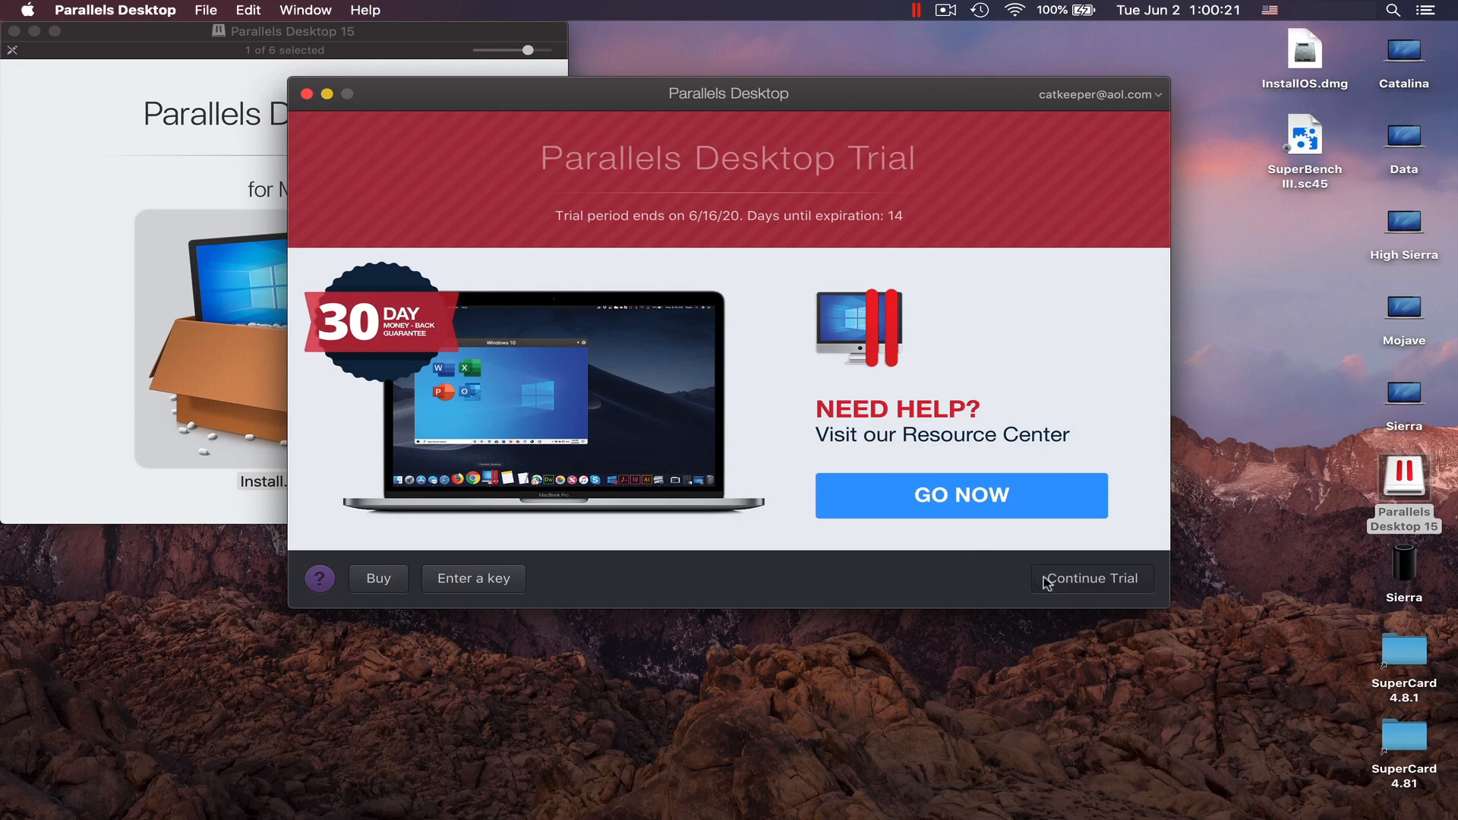
pyautogui.click(977, 578)
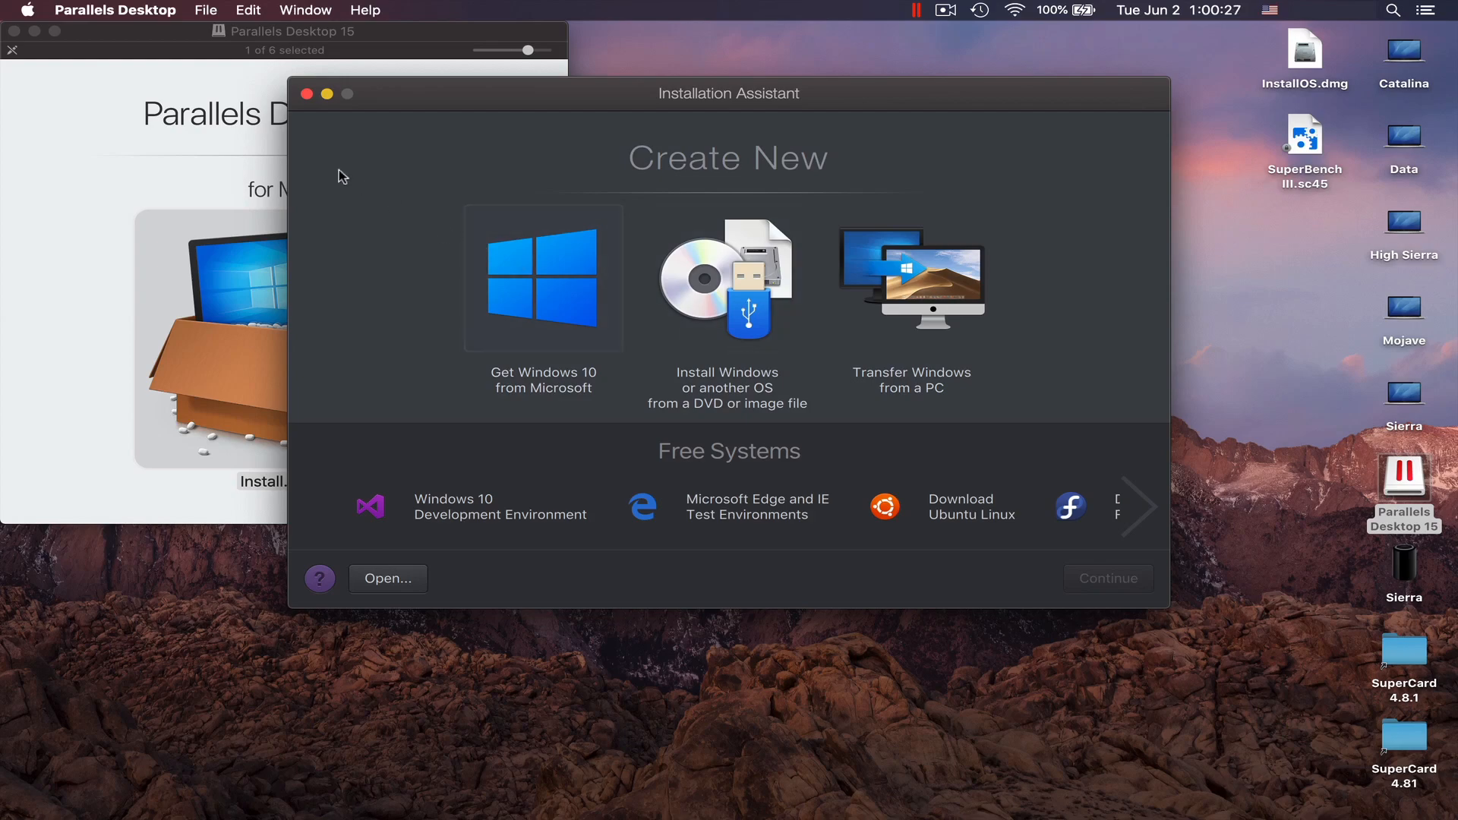
# Install Parallels Toolbox for Mac, accept its license agreement, decline its notifications, and finish the installation.
pyautogui.click(98, 10)
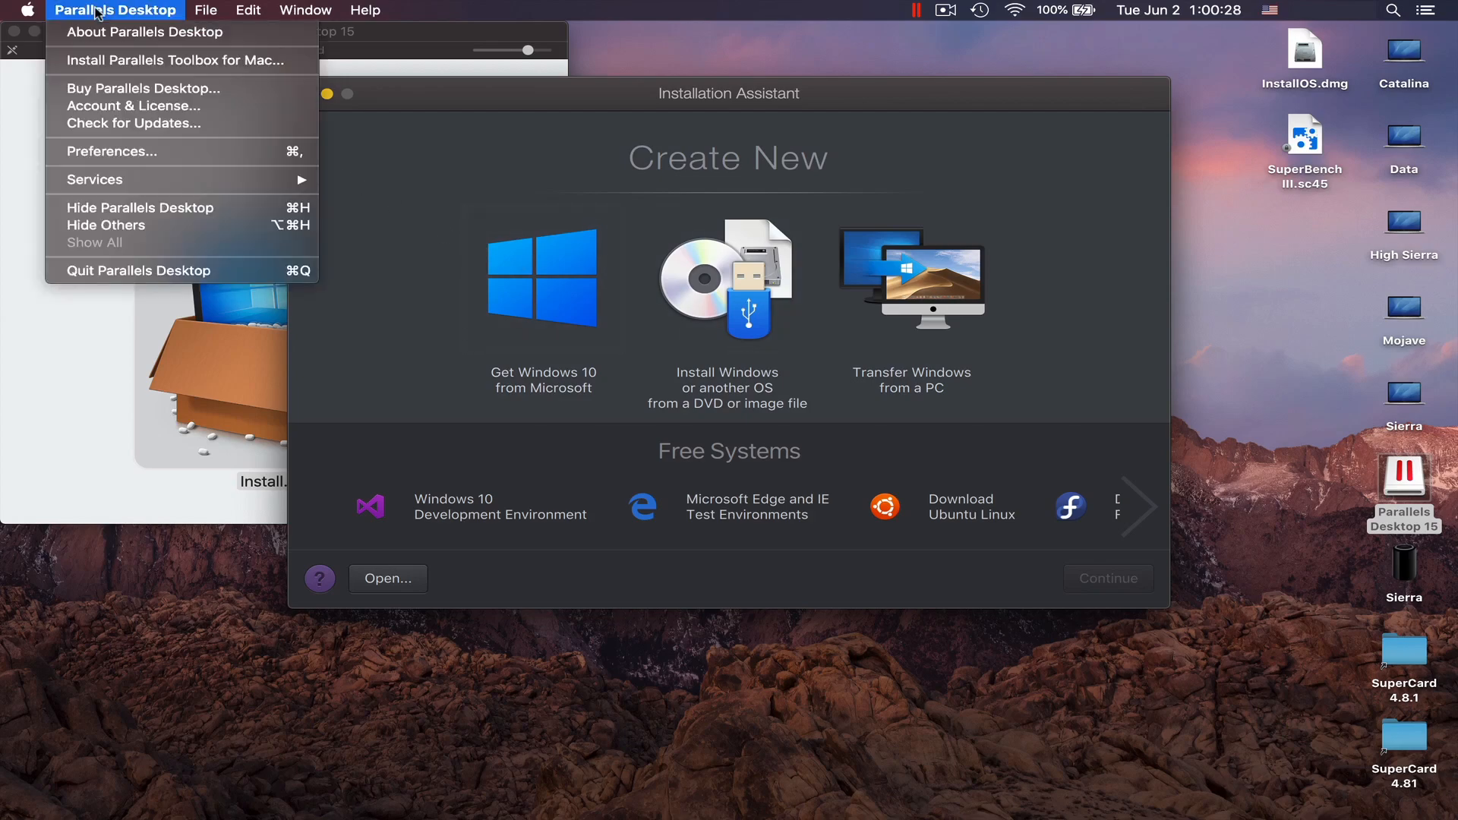
pyautogui.click(101, 64)
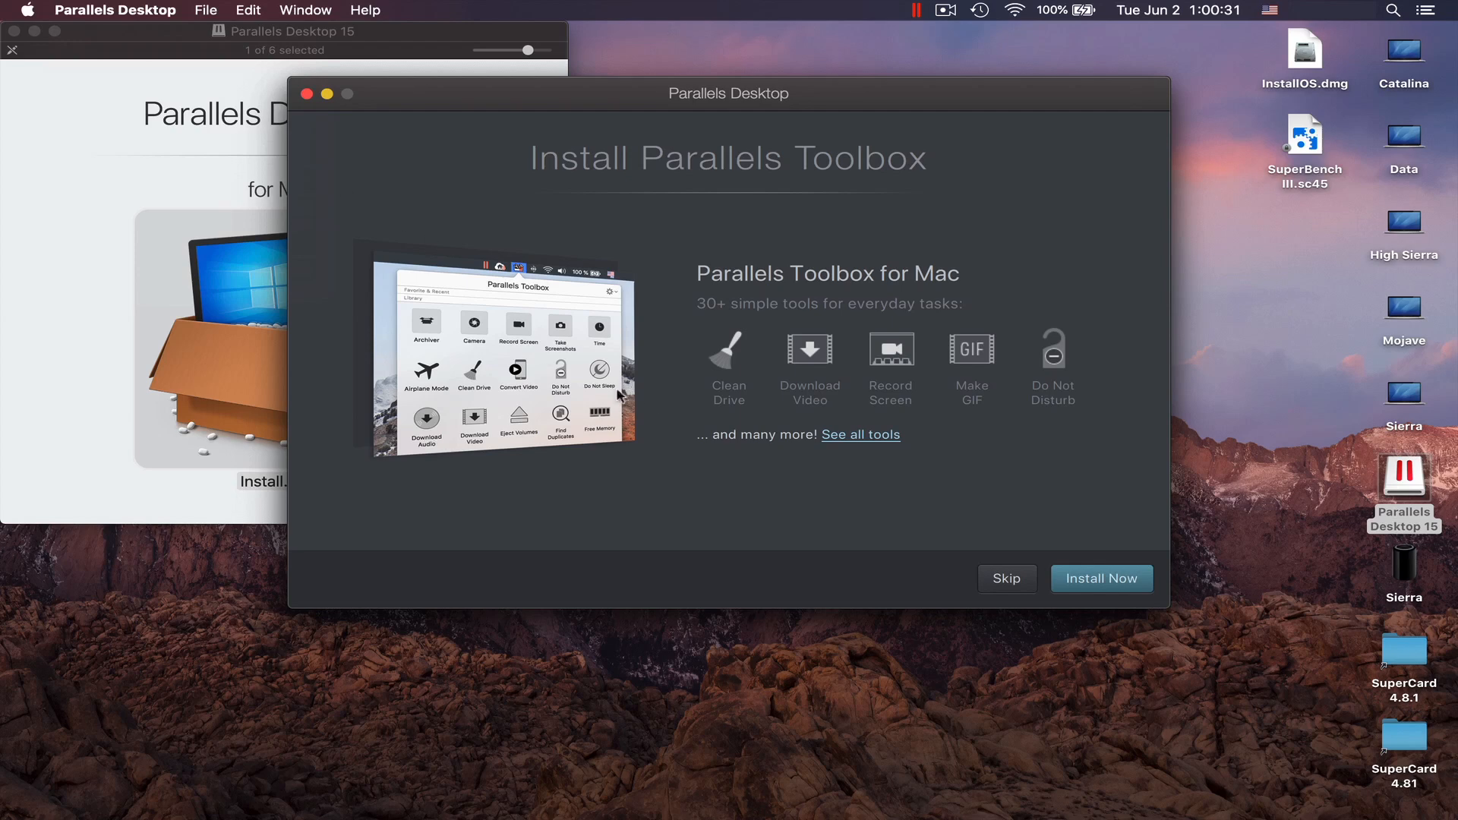
pyautogui.click(1131, 581)
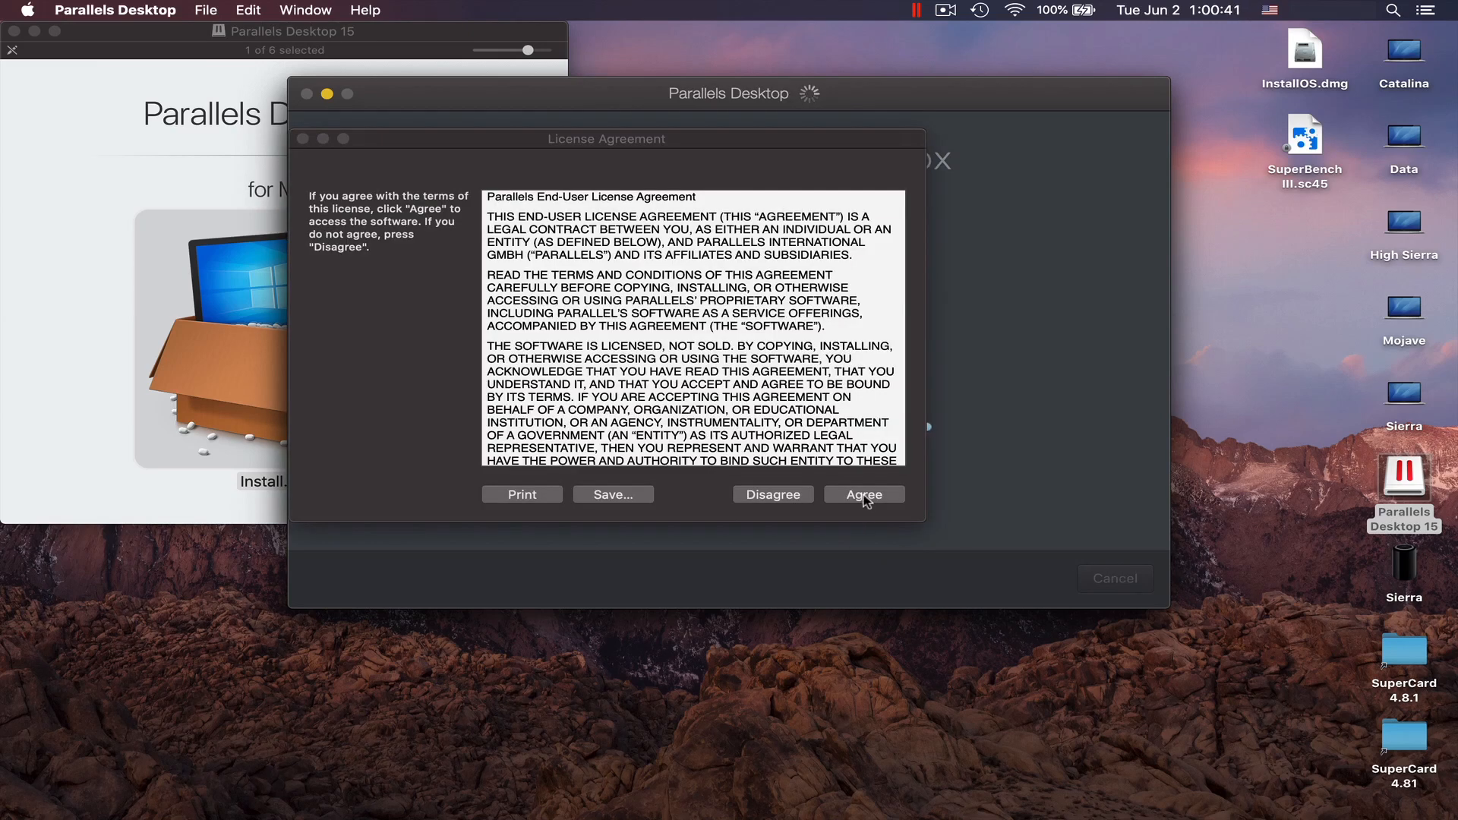
pyautogui.click(863, 498)
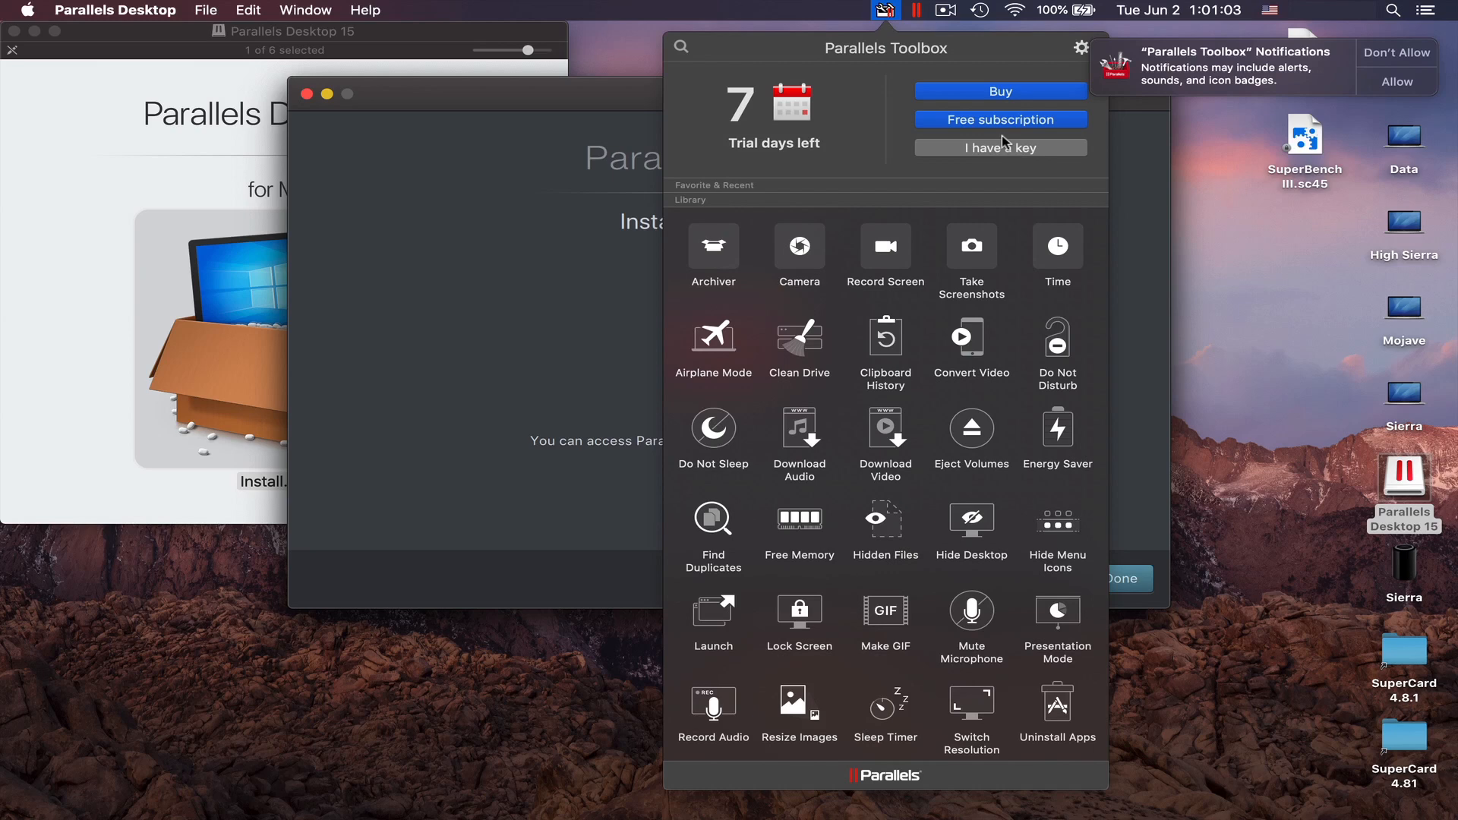
pyautogui.click(887, 12)
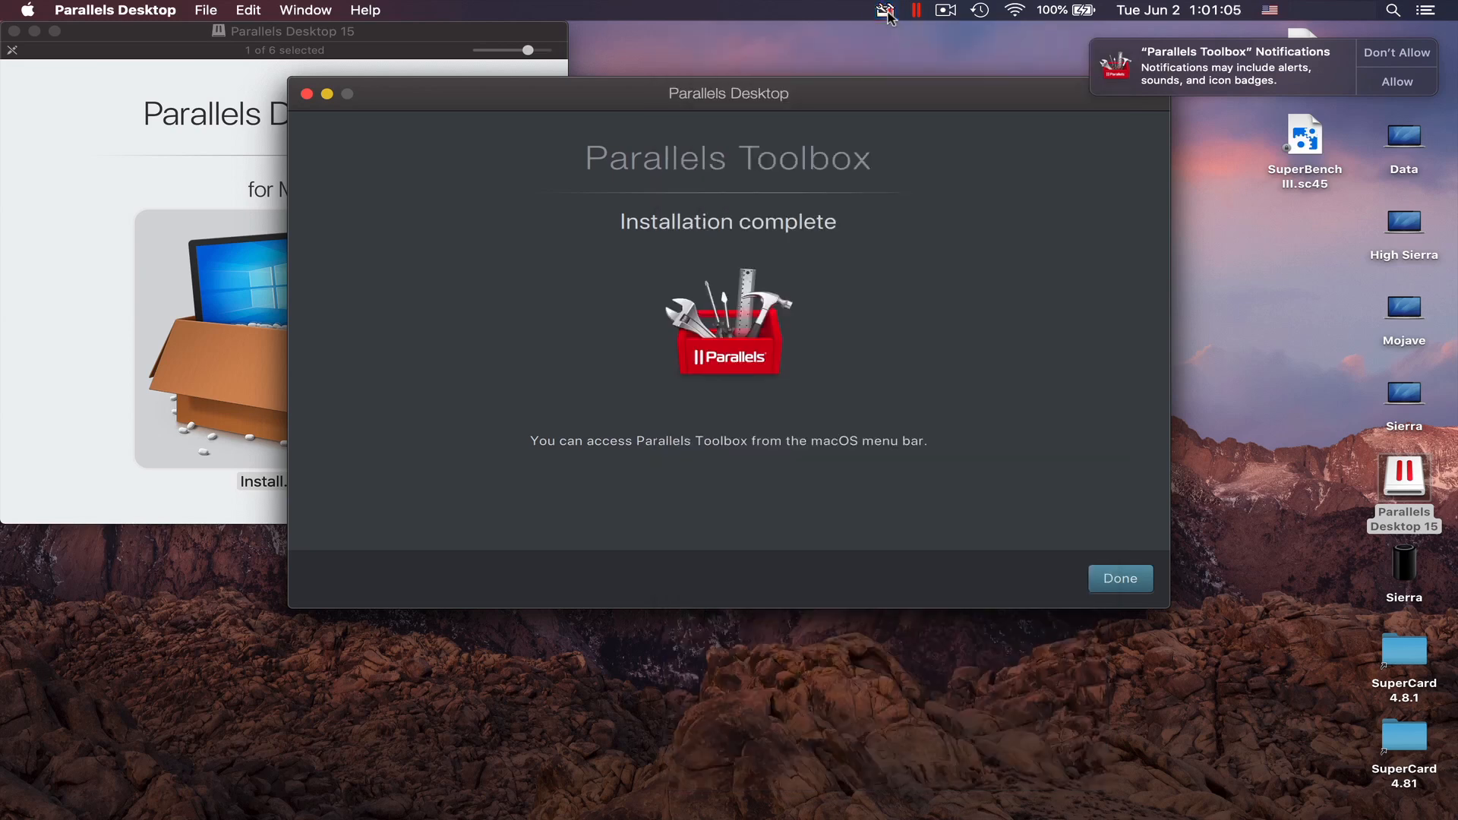
pyautogui.click(1392, 53)
pyautogui.click(1121, 577)
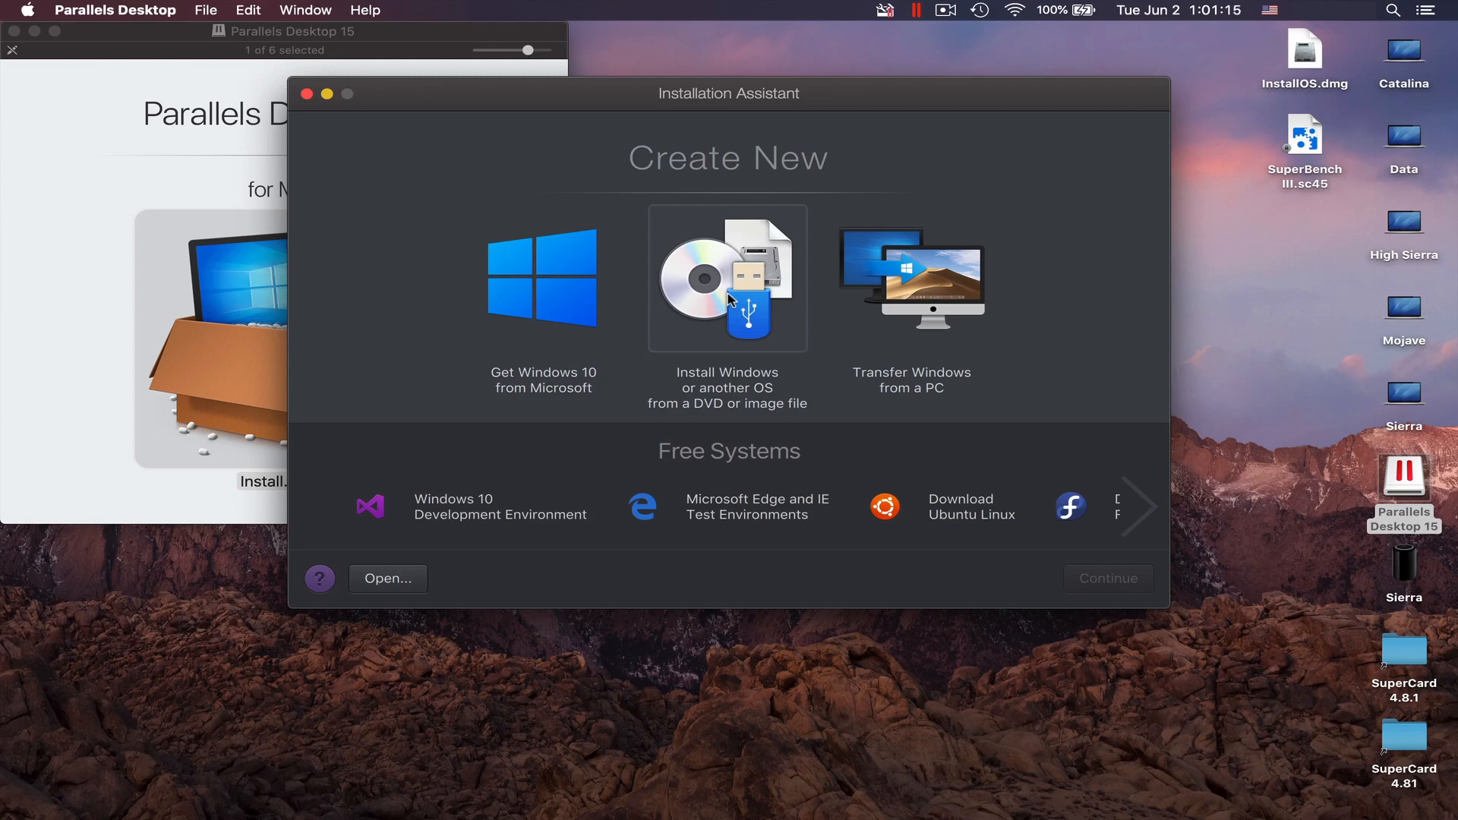
# Start a new virtual machine from an image file, using Install macOS Sierra.app as the installation source.
pyautogui.click(728, 298)
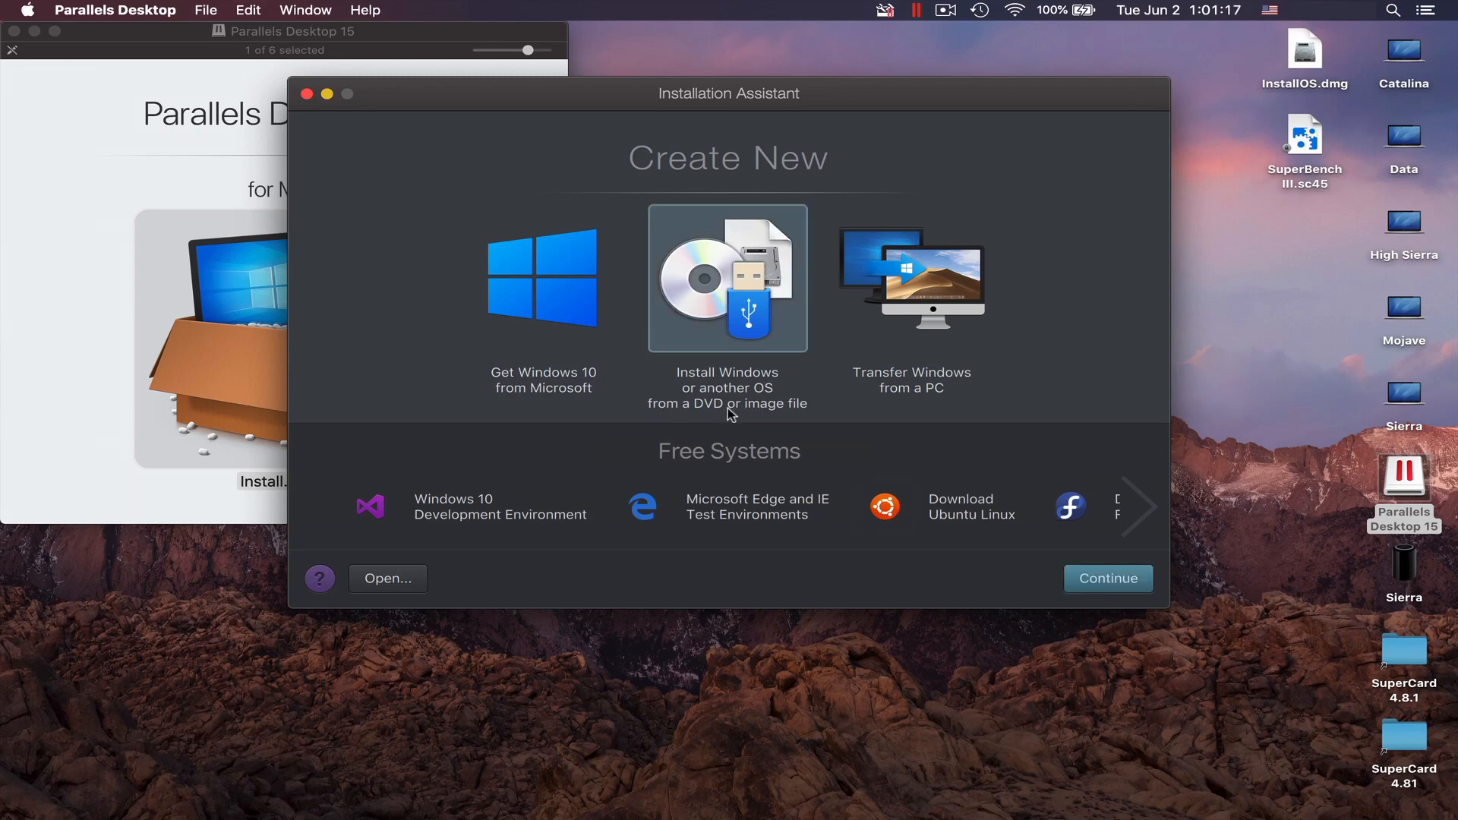
pyautogui.click(1109, 581)
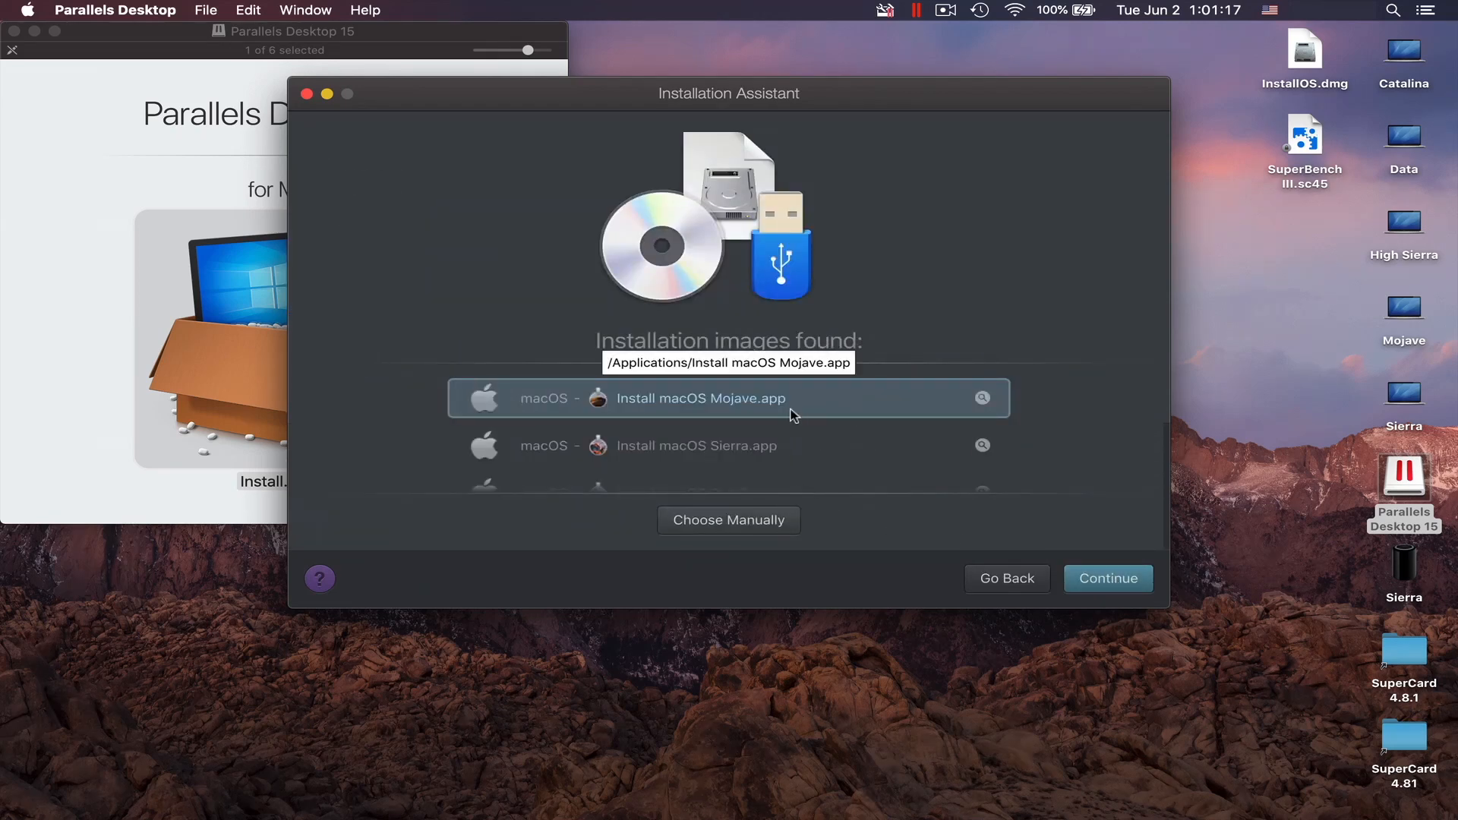
pyautogui.scroll(-2, 792, 415)
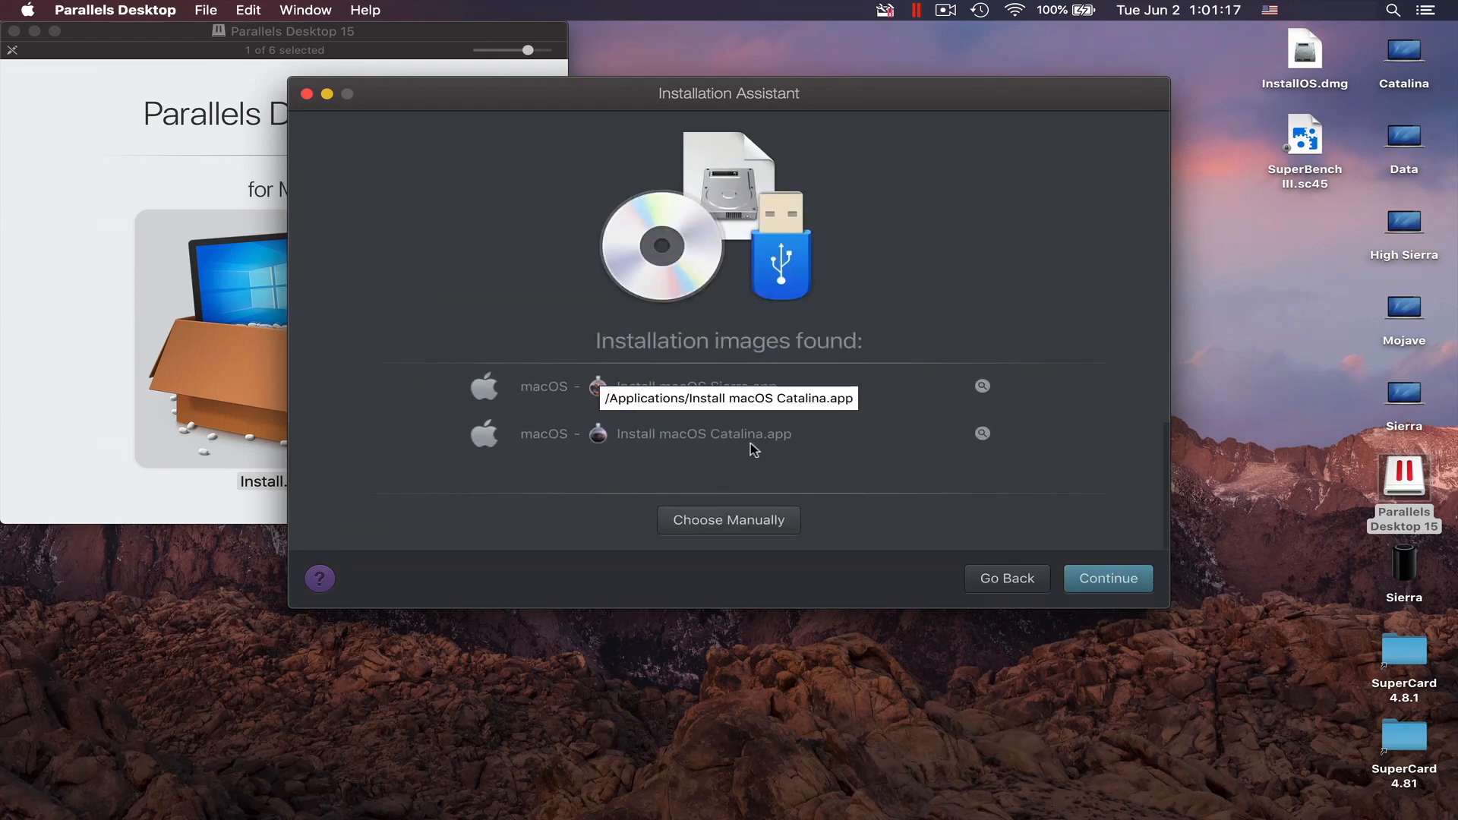
pyautogui.scroll(2, 748, 432)
pyautogui.scroll(-1, 744, 427)
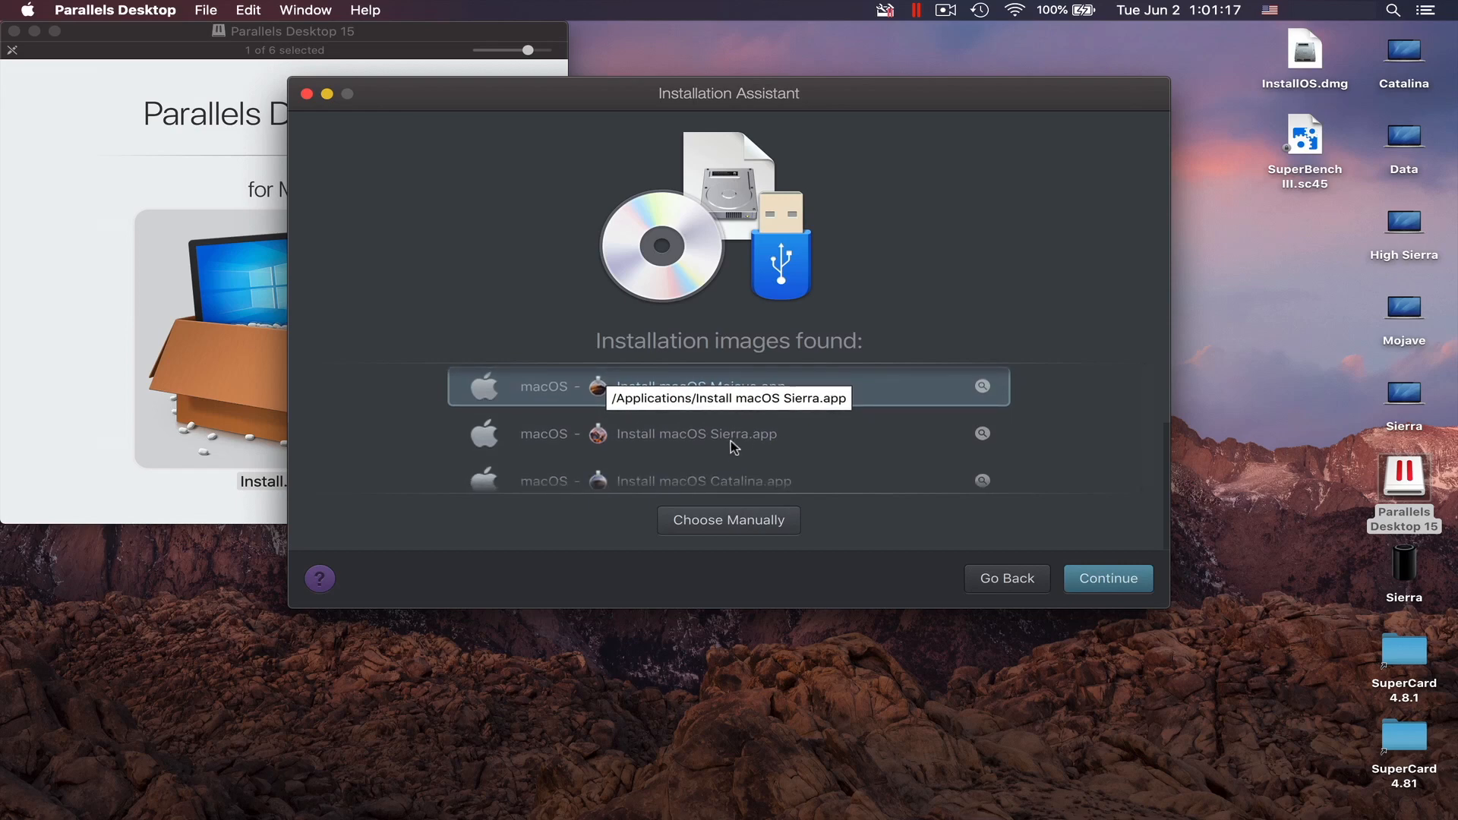
pyautogui.click(724, 432)
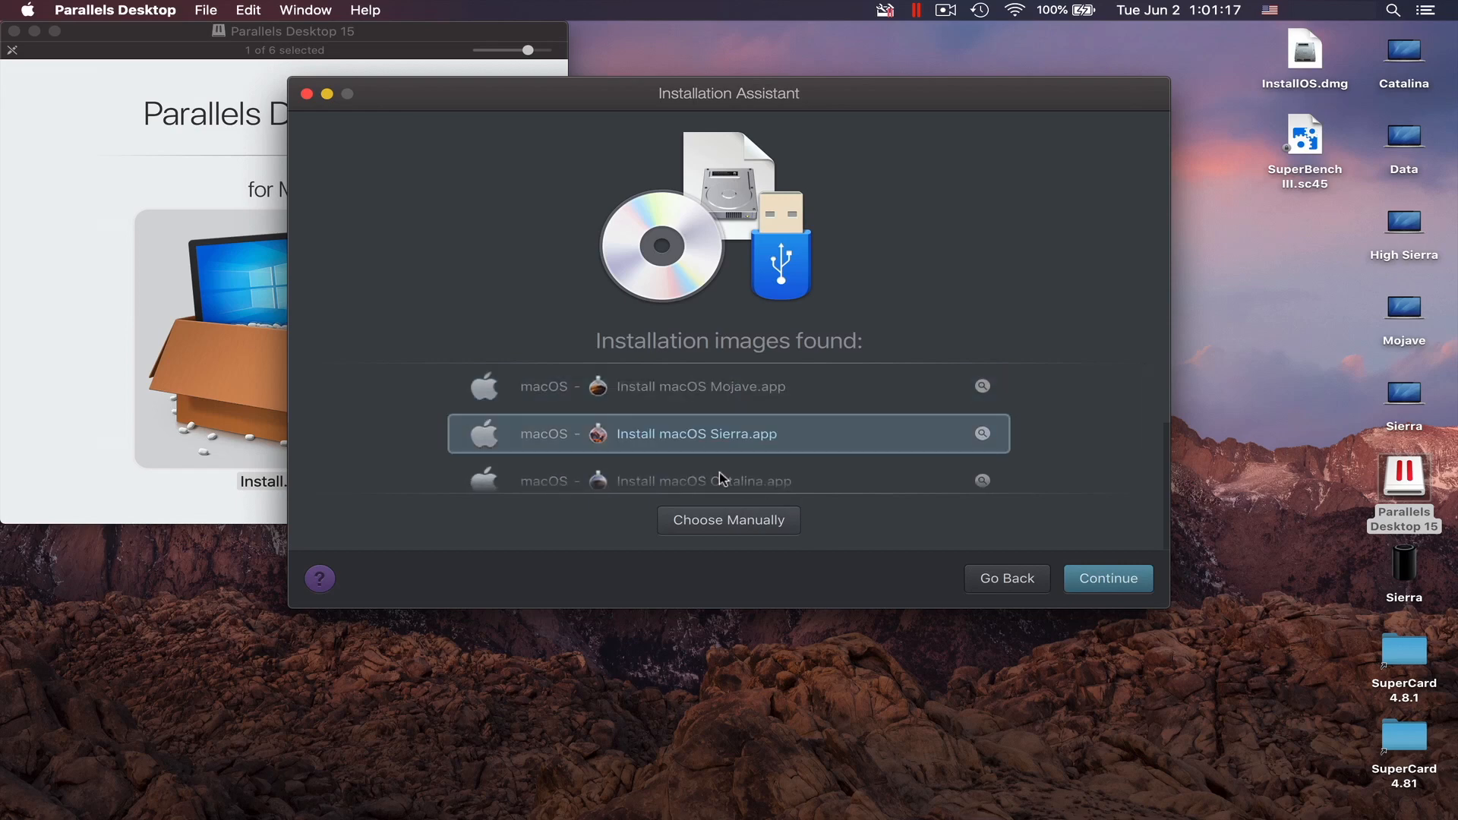
pyautogui.click(1099, 580)
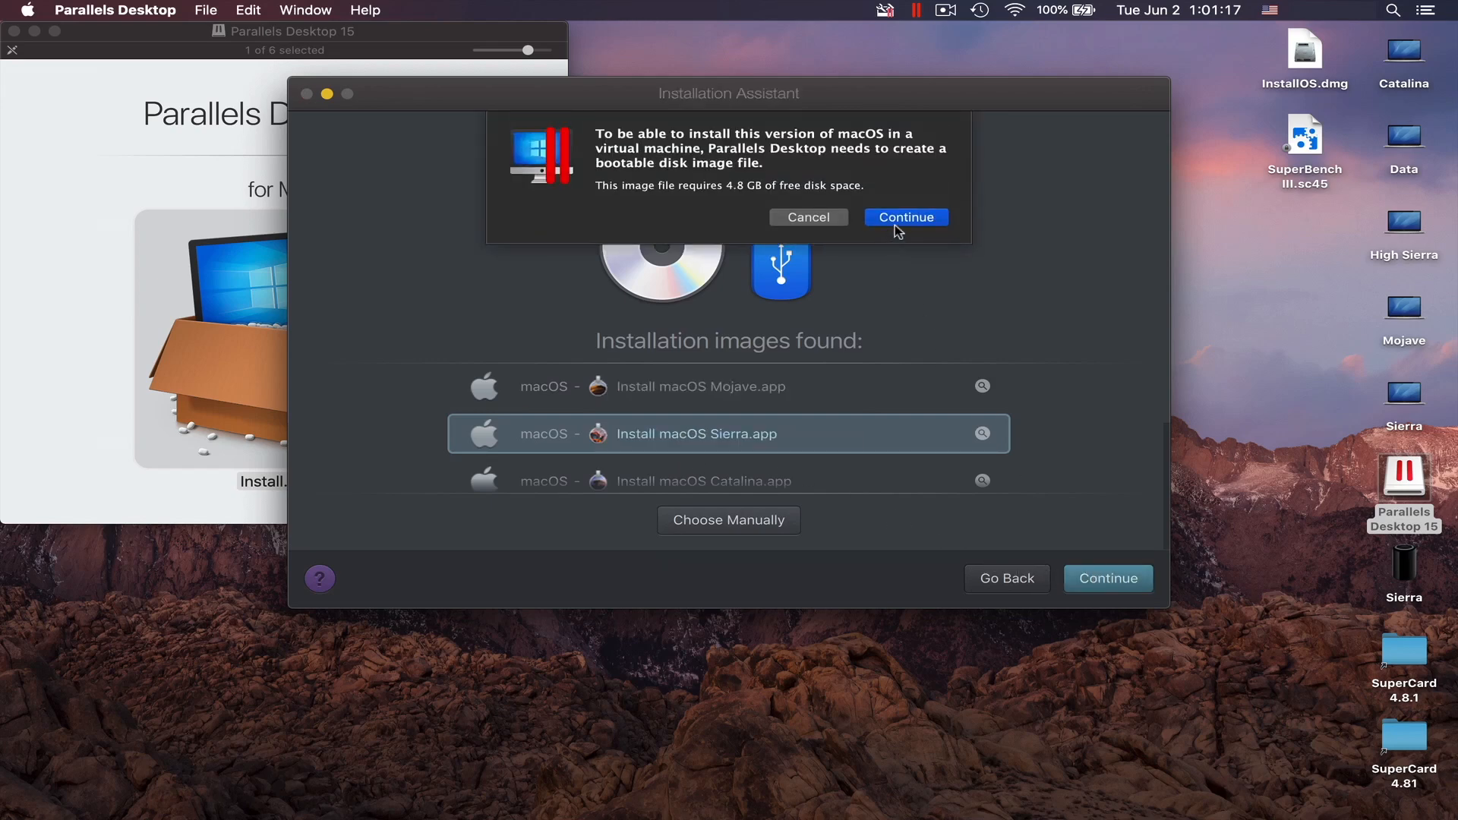
# Save the bootable image as "macOS image file.dmg" in the Parallels folder and create the virtual machine named macOS 10.12.6.
pyautogui.click(898, 221)
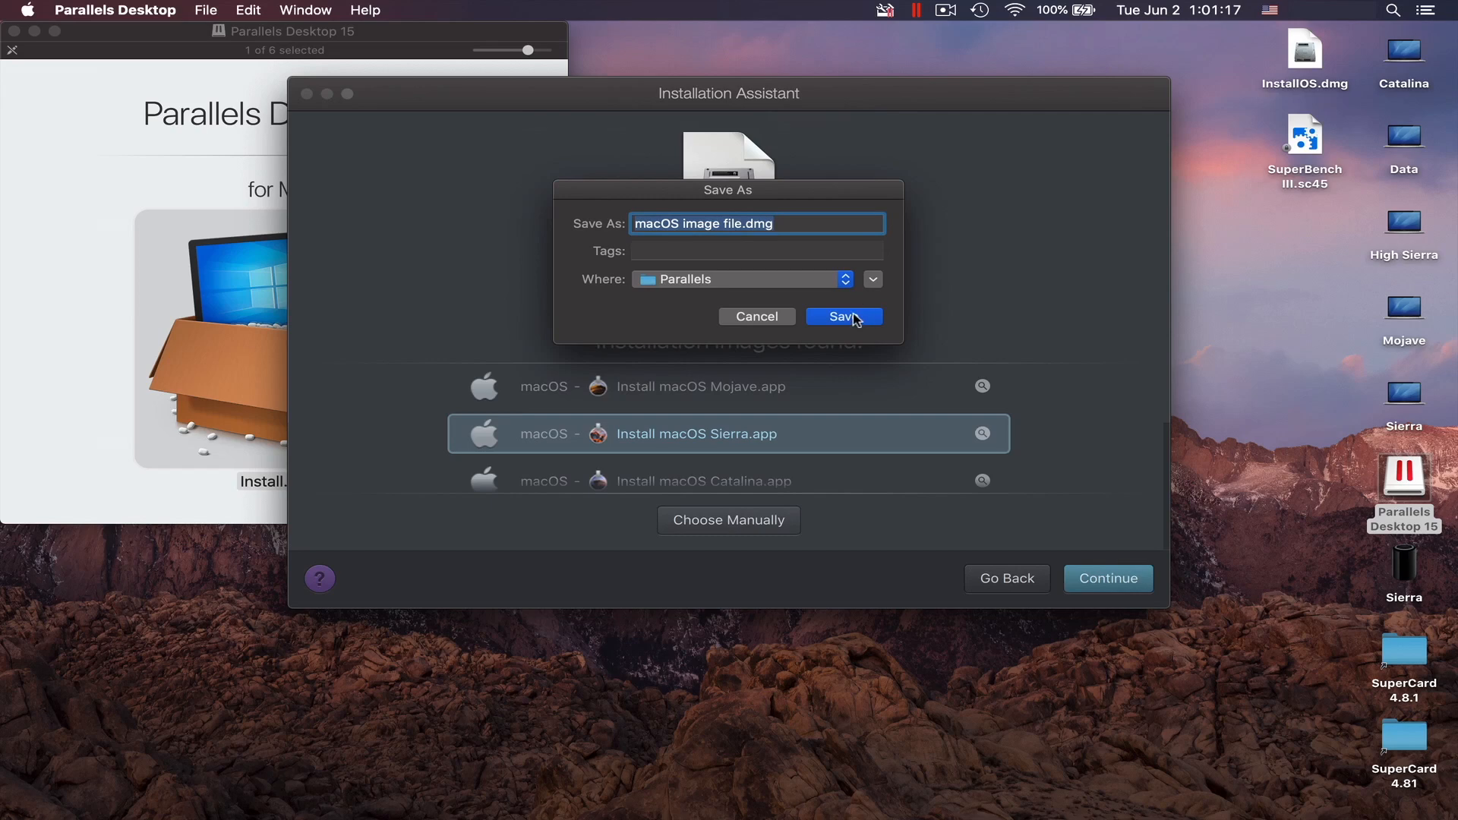
pyautogui.click(842, 316)
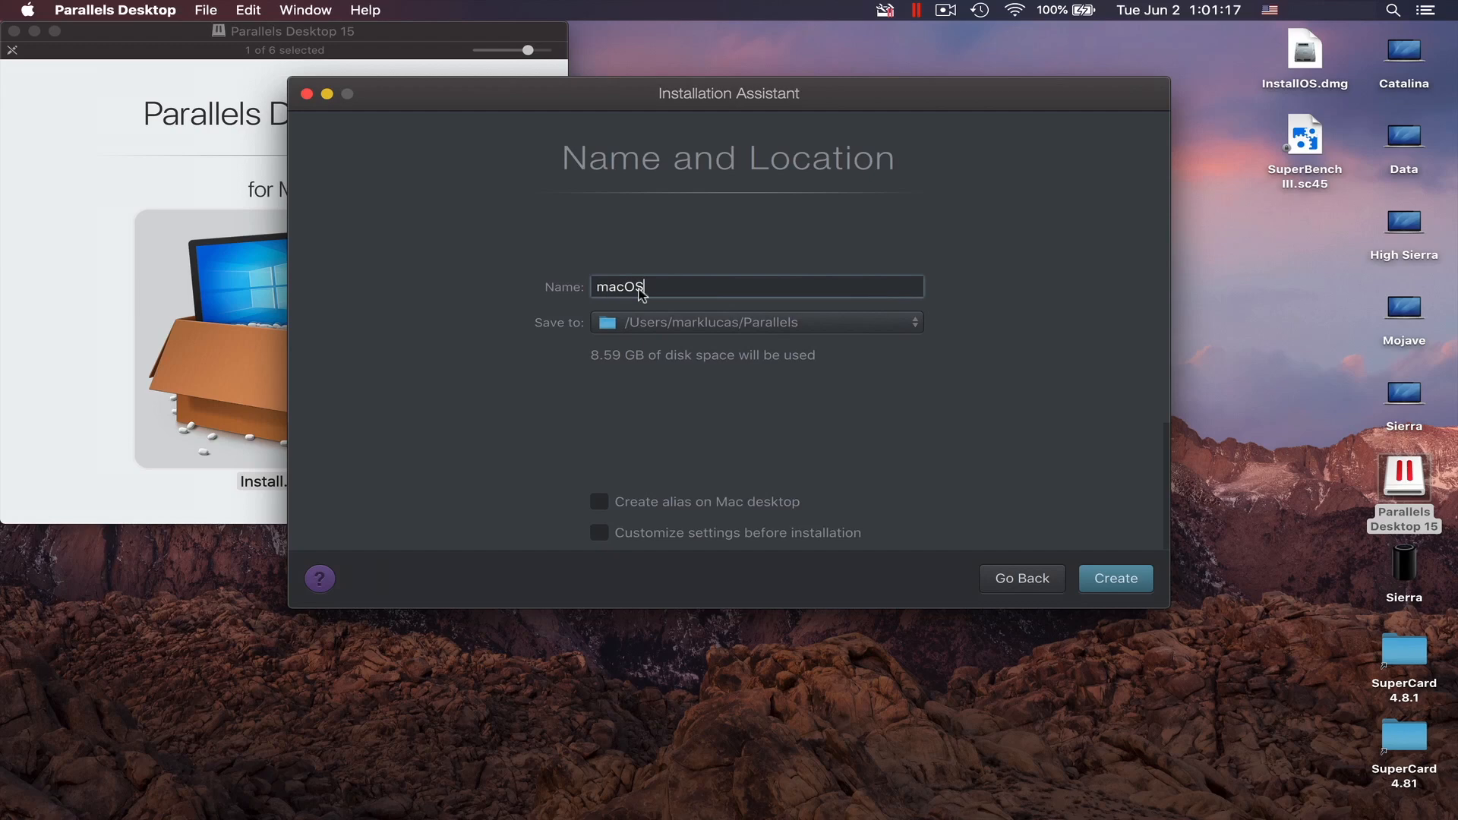
pyautogui.click(1119, 588)
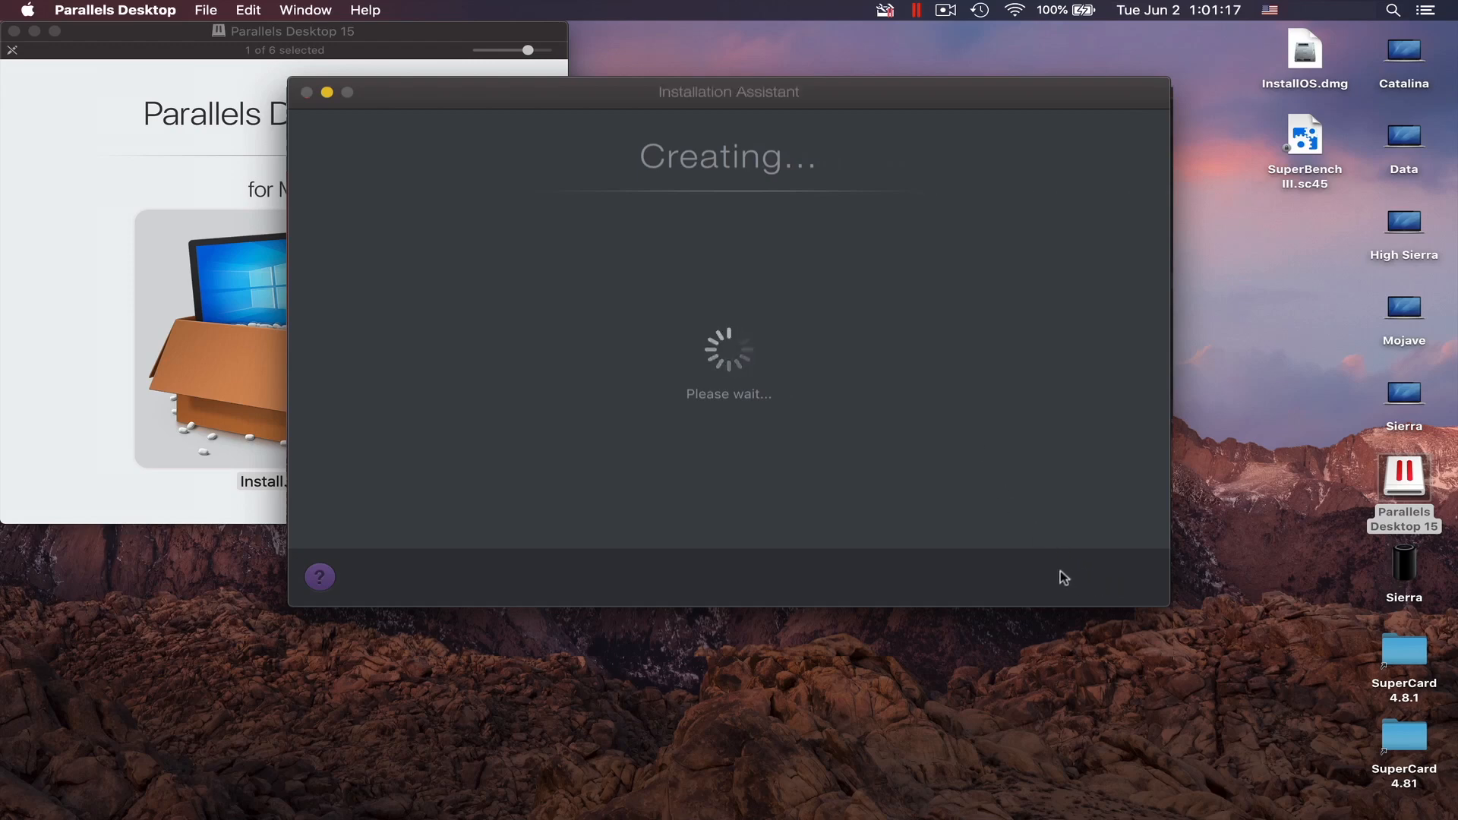
pyautogui.click(703, 225)
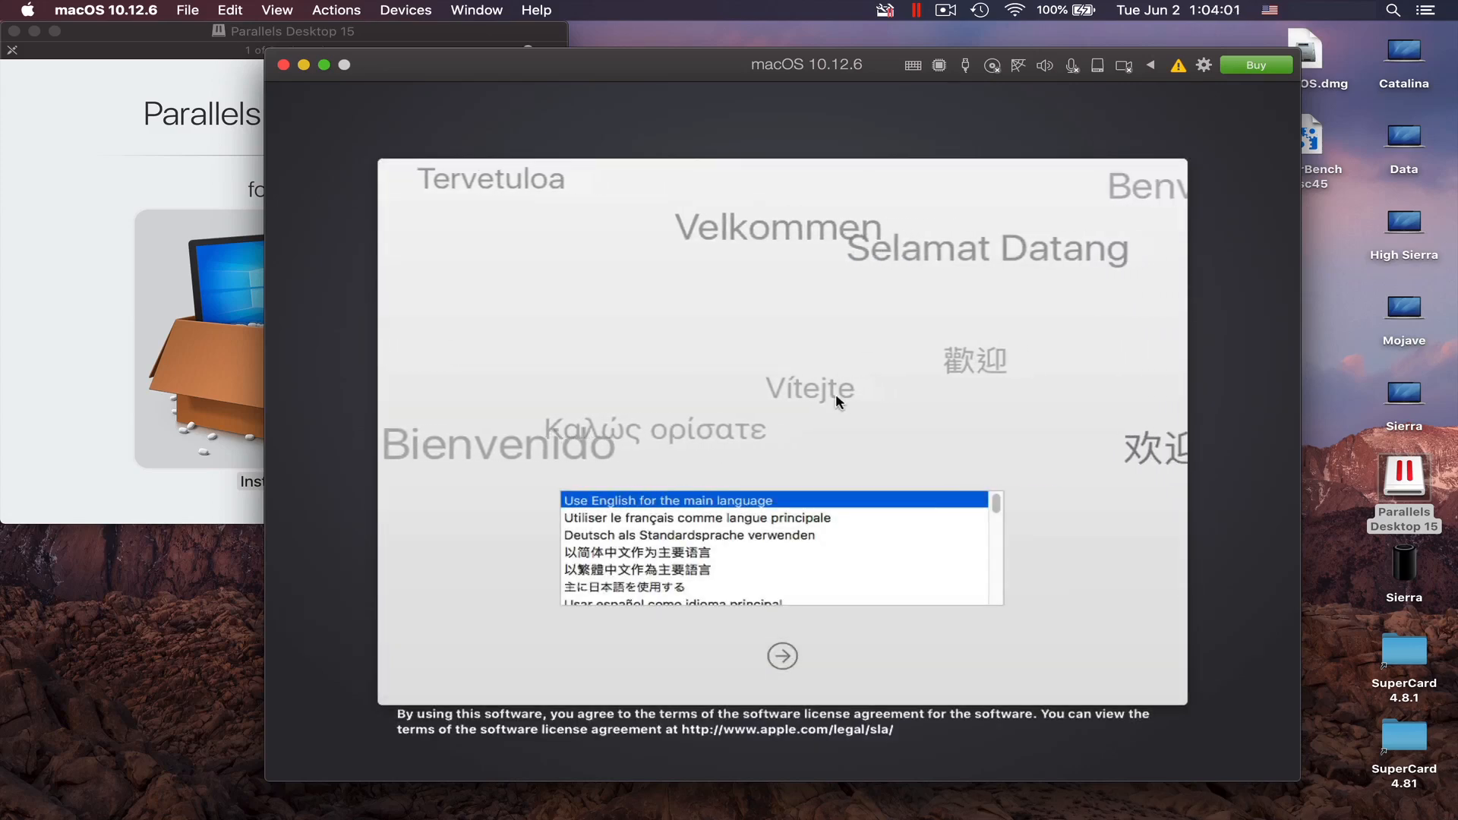
# Start reinstalling macOS Sierra in the virtual machine with English as the main language, agreeing to the software license.
pyautogui.click(782, 654)
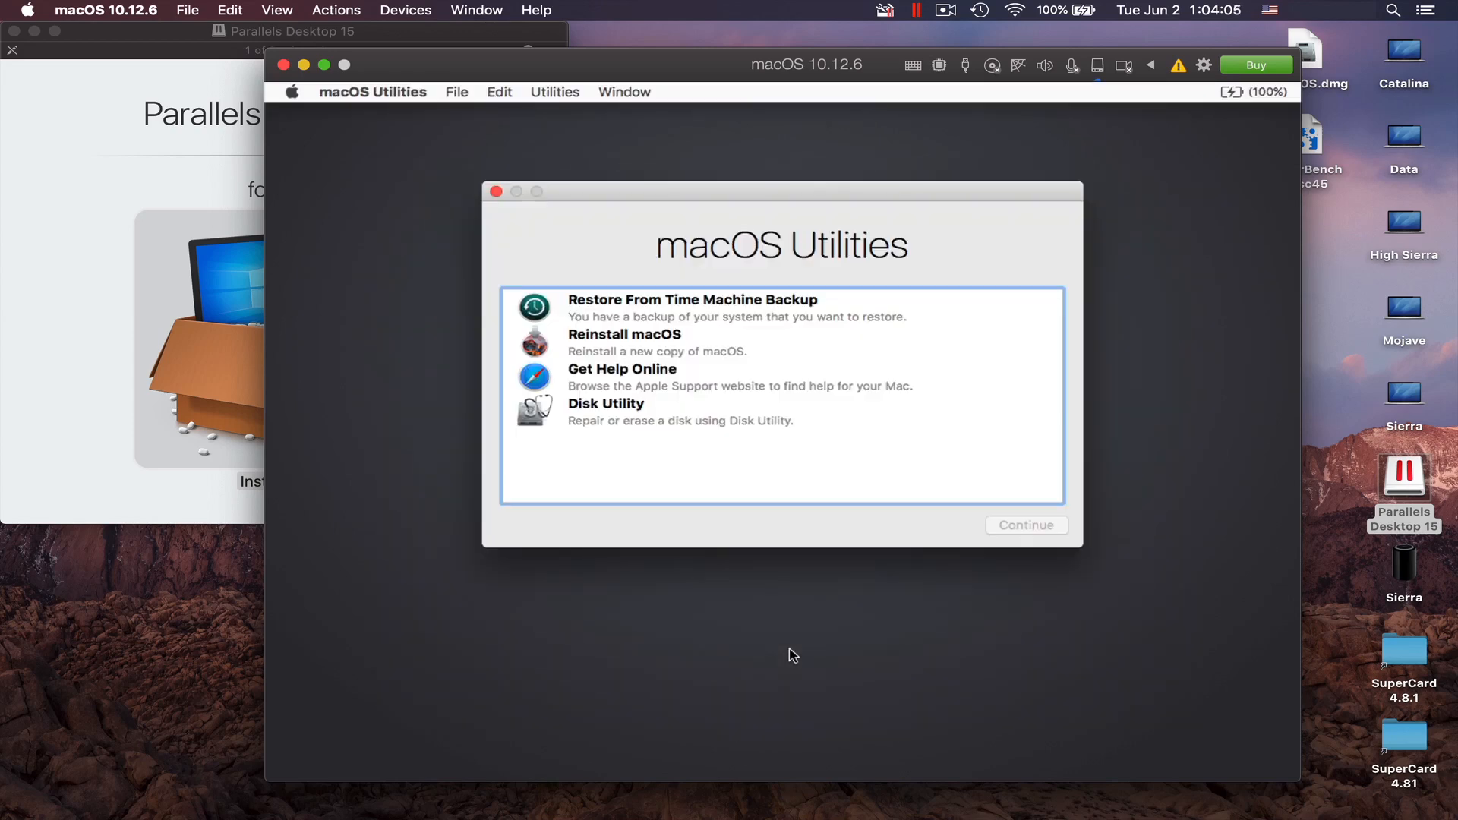
pyautogui.click(663, 347)
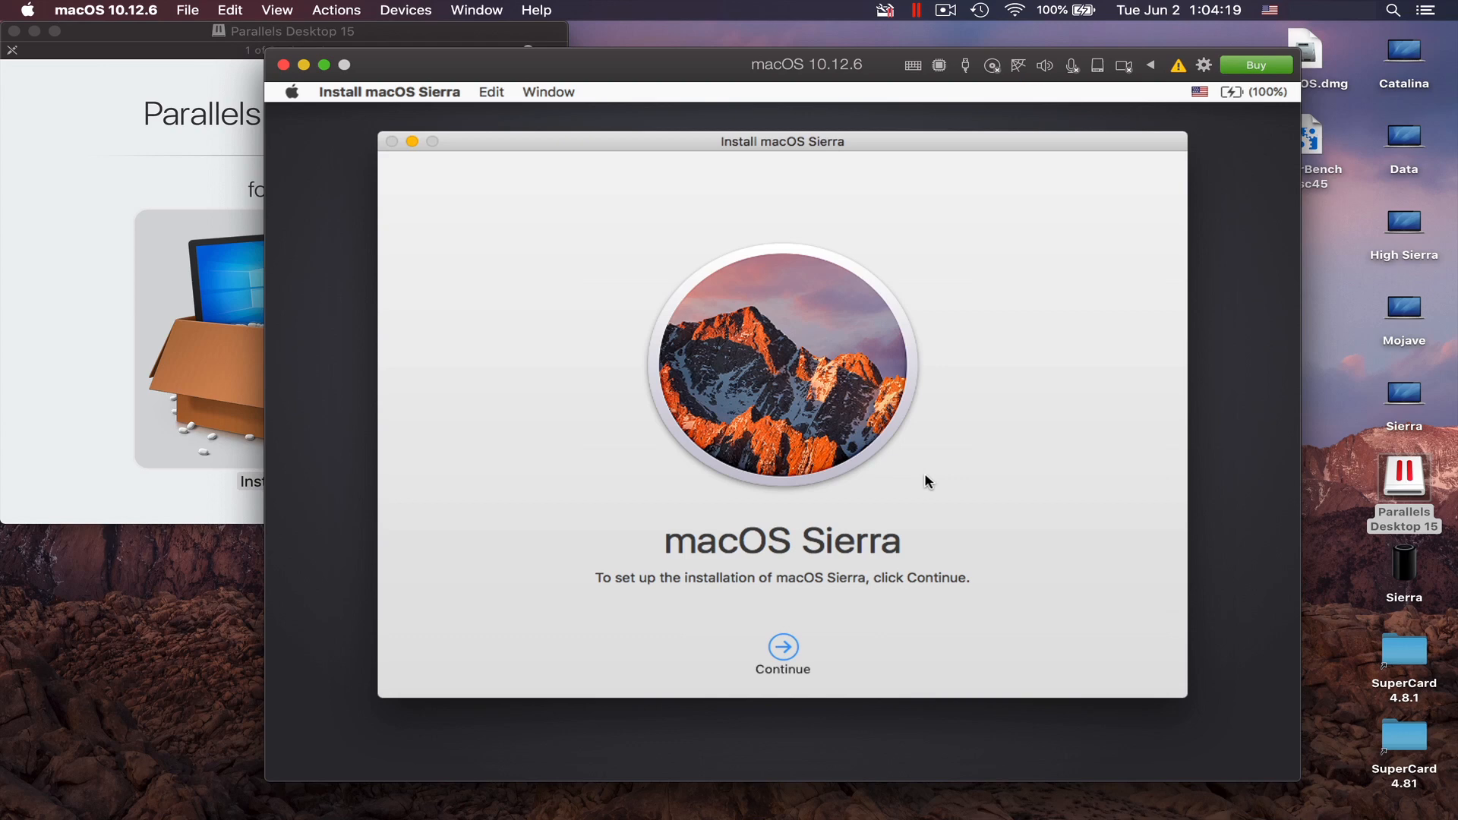
pyautogui.click(785, 658)
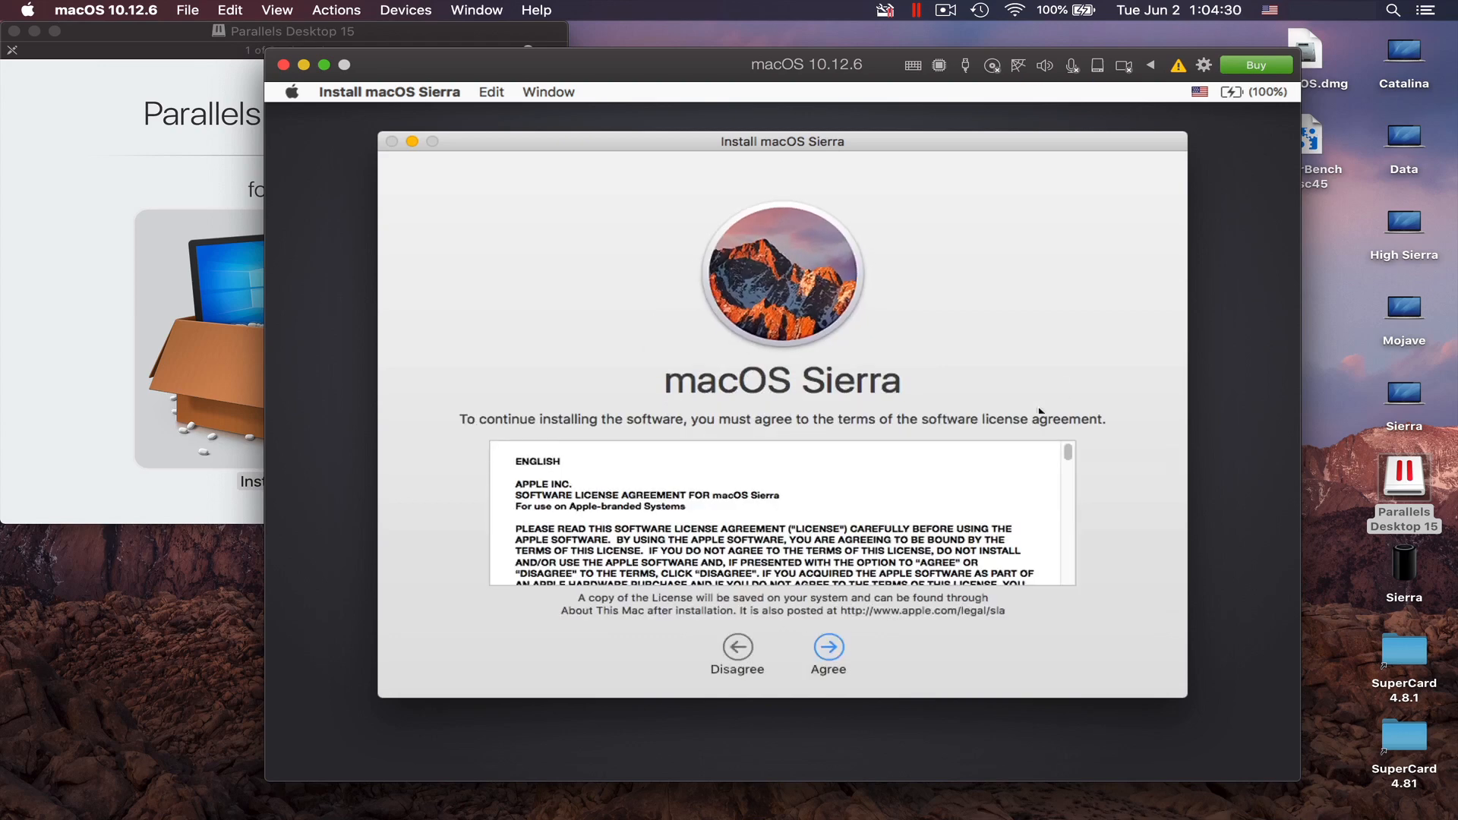
pyautogui.click(828, 651)
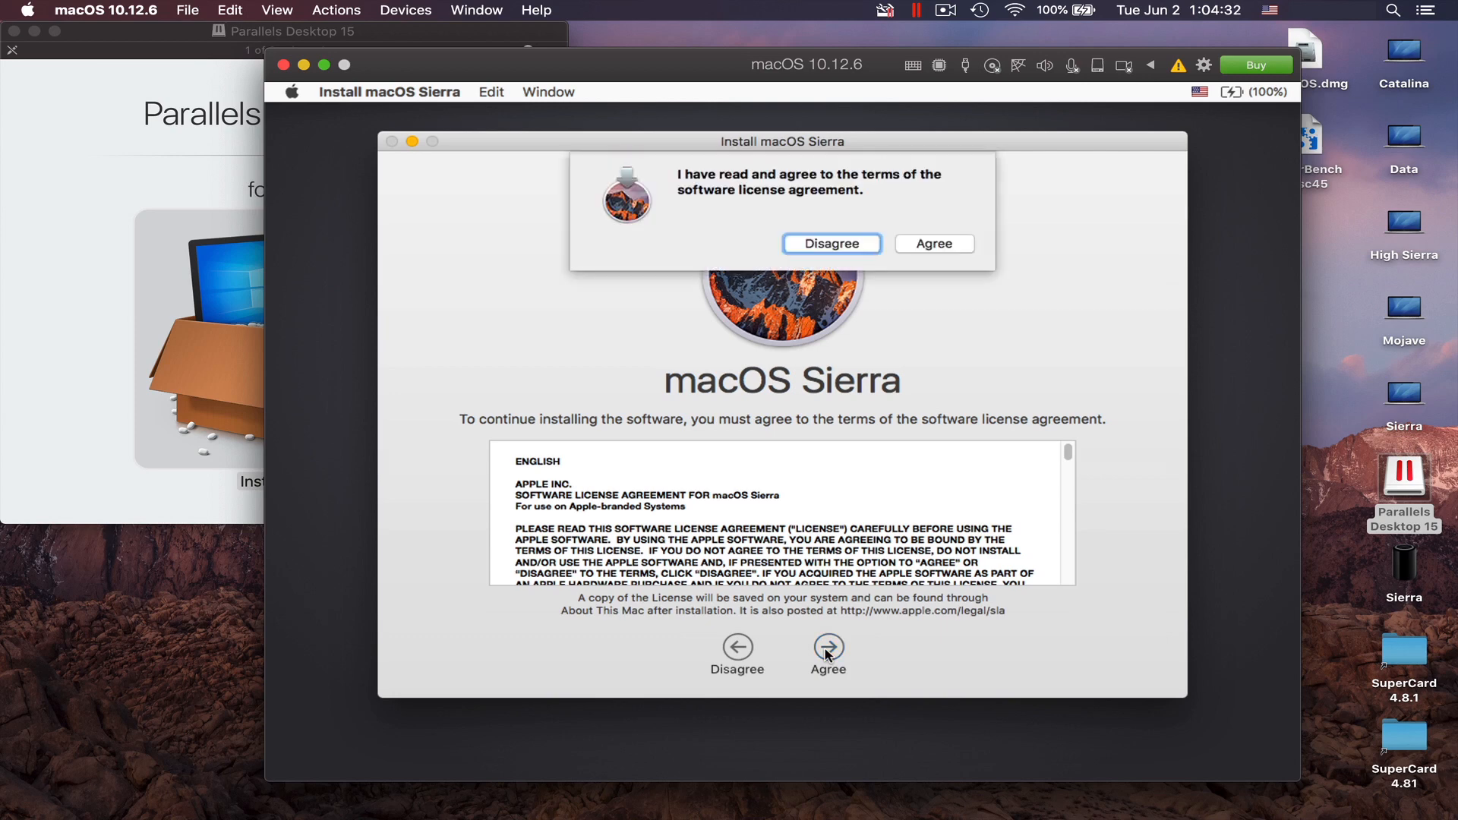
pyautogui.click(927, 251)
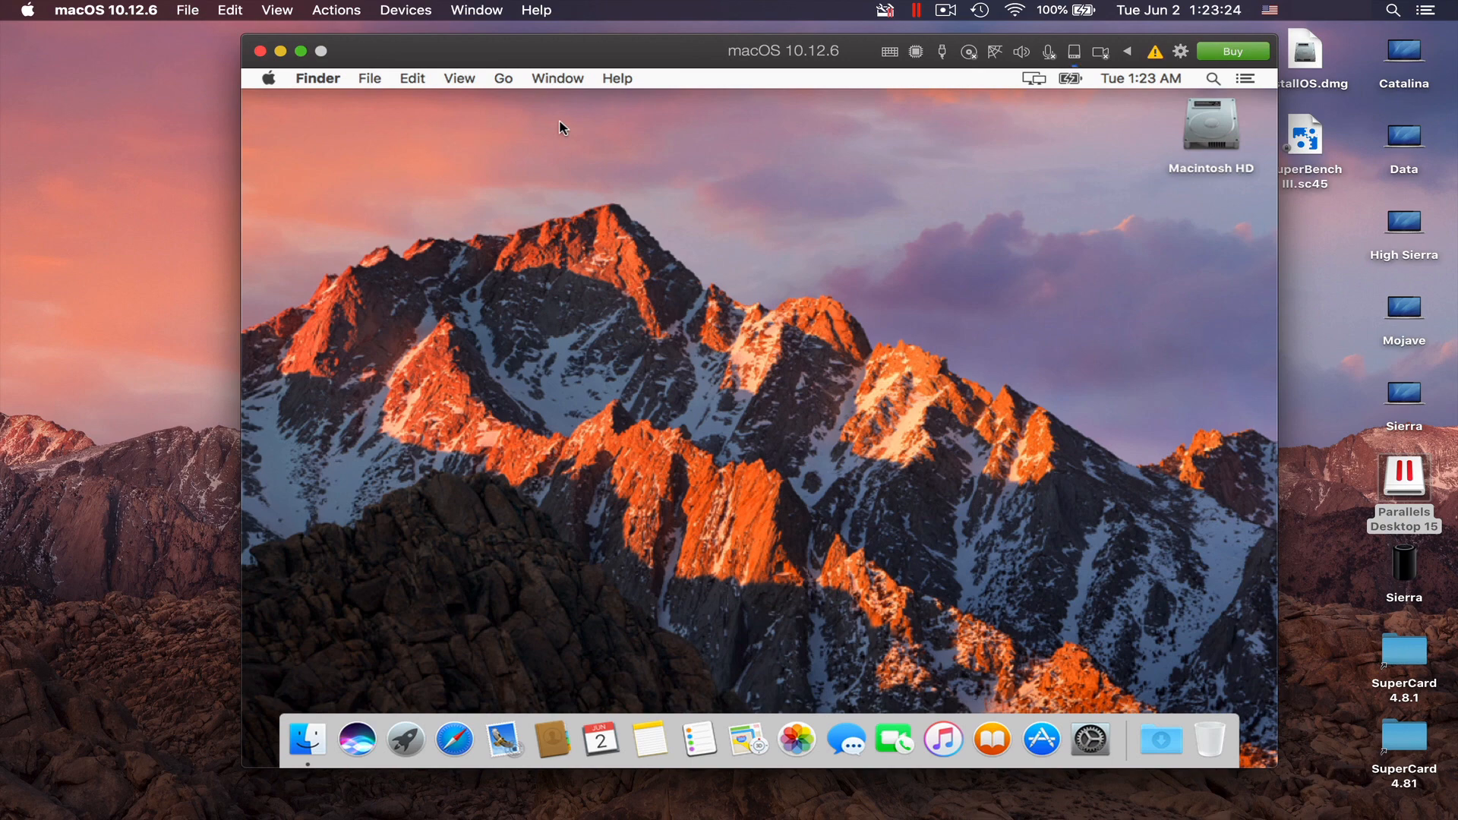
# Connect the Parallels Tools installation CD to the Sierra virtual machine, install Parallels Tools, and restart the guest system.
pyautogui.click(1155, 51)
pyautogui.click(1178, 72)
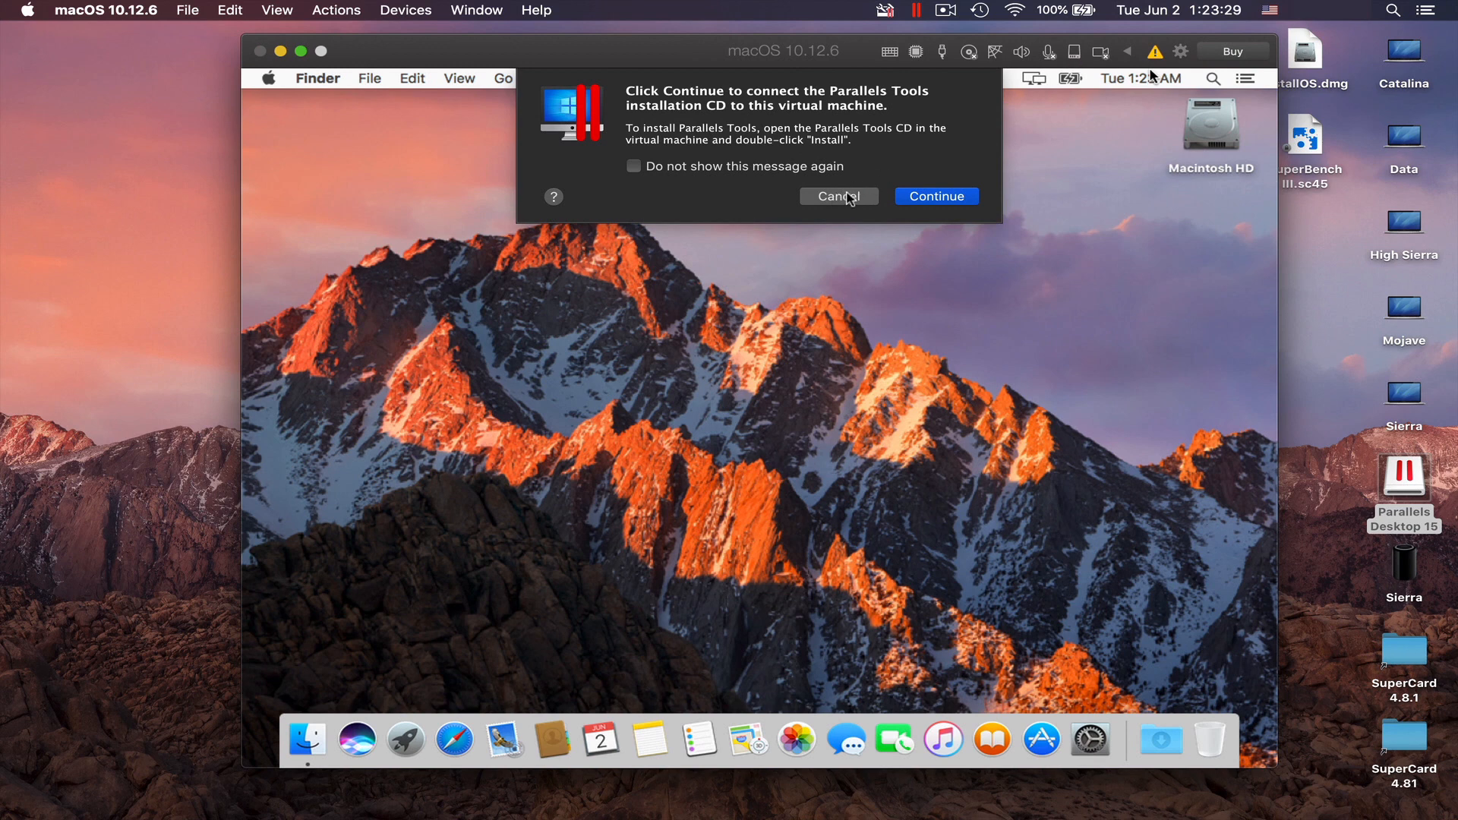
pyautogui.click(912, 196)
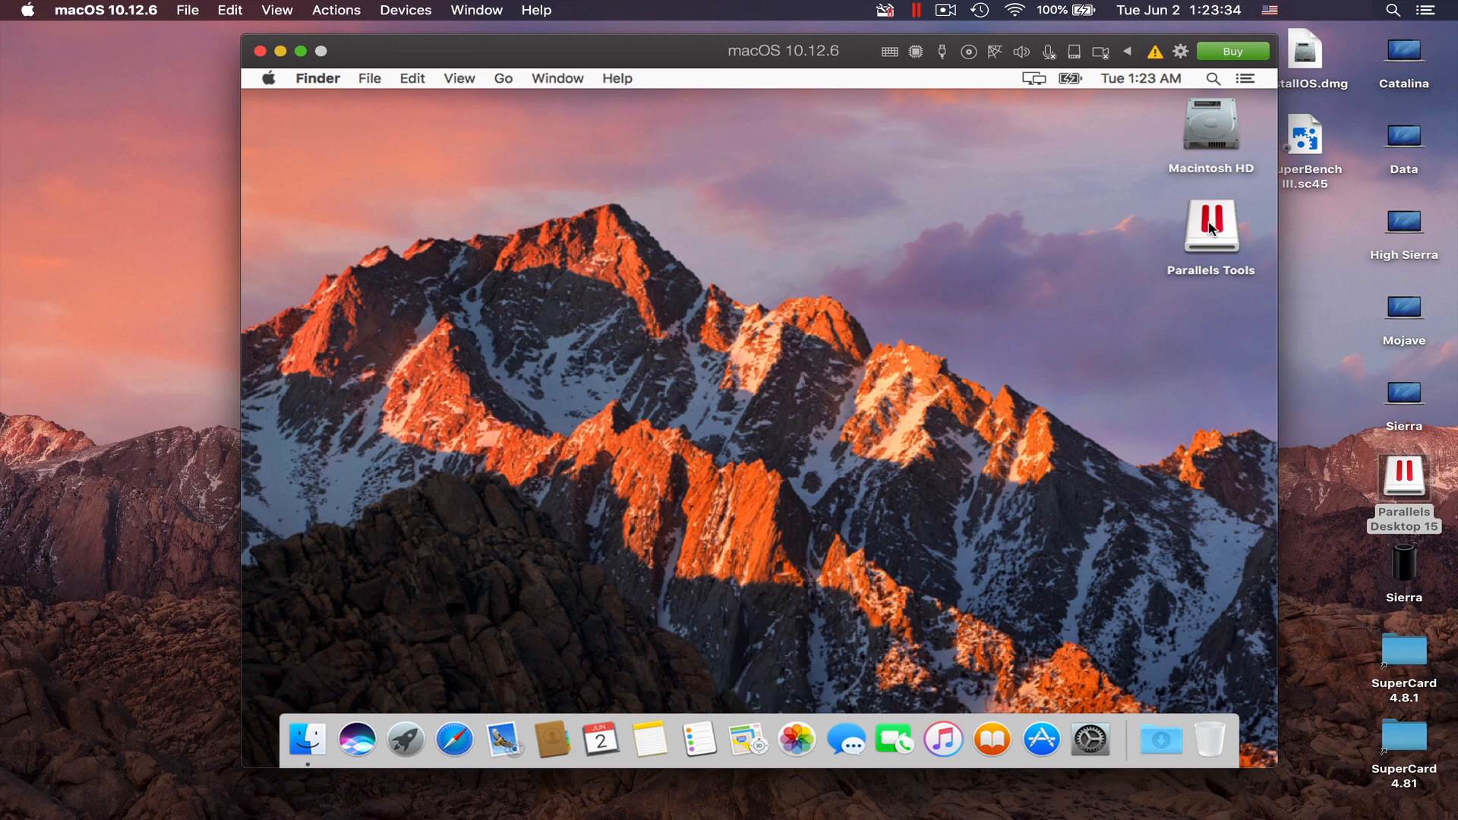
pyautogui.doubleClick(1212, 230)
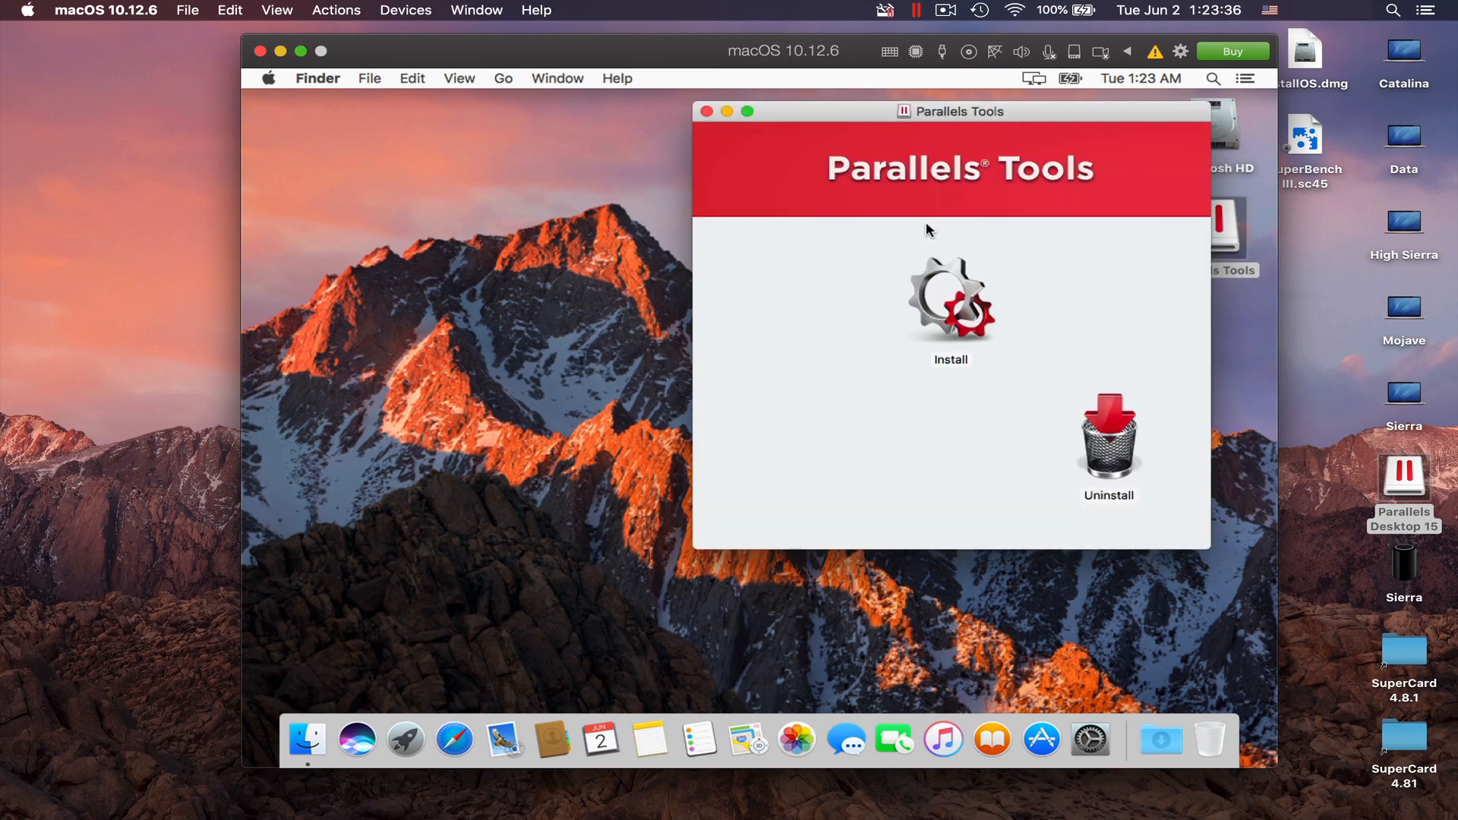
pyautogui.doubleClick(952, 269)
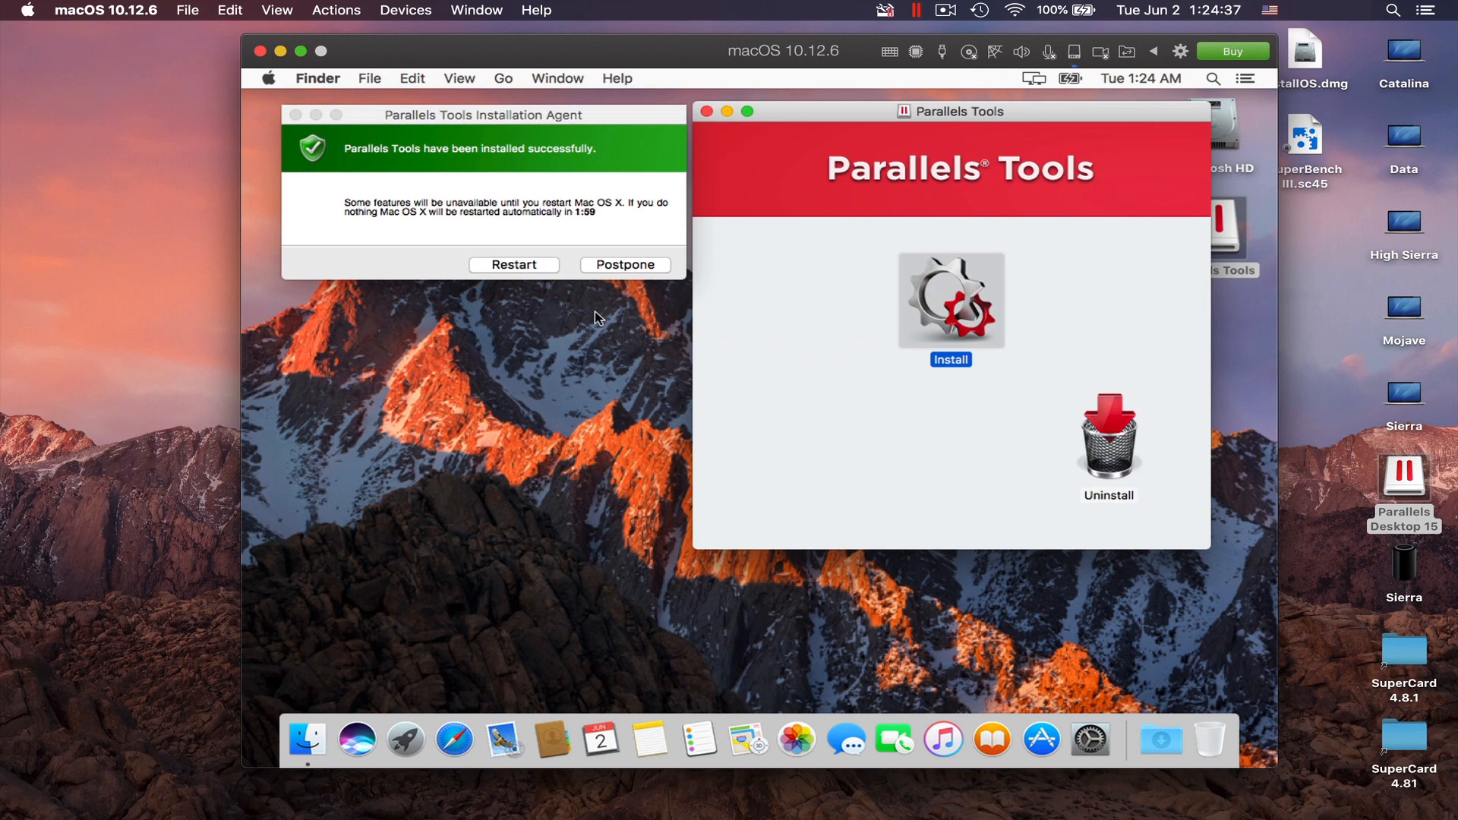
pyautogui.click(515, 265)
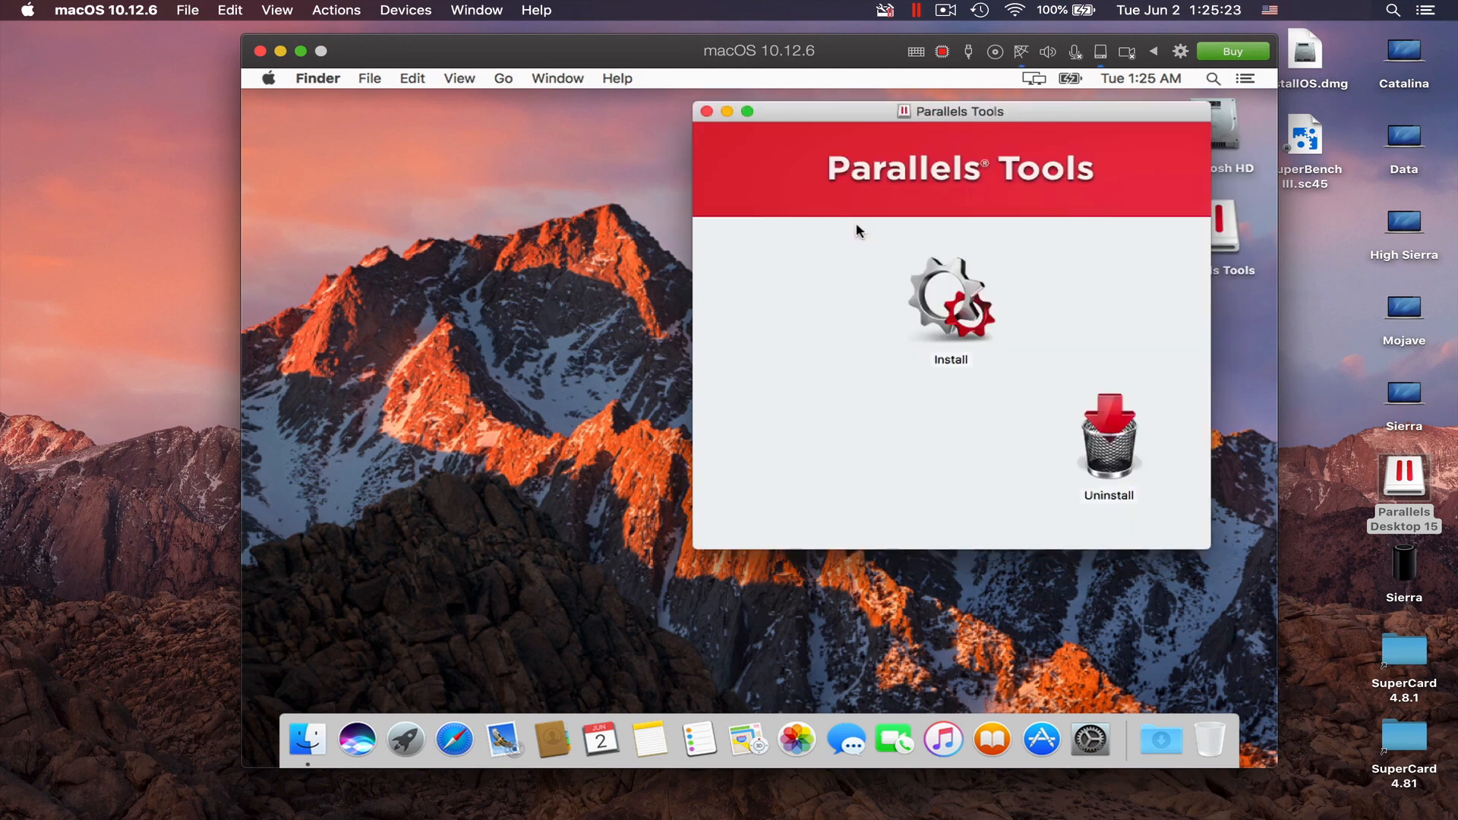
# Close the Parallels Tools window and eject the Parallels Tools disc from the Sierra desktop.
pyautogui.click(707, 113)
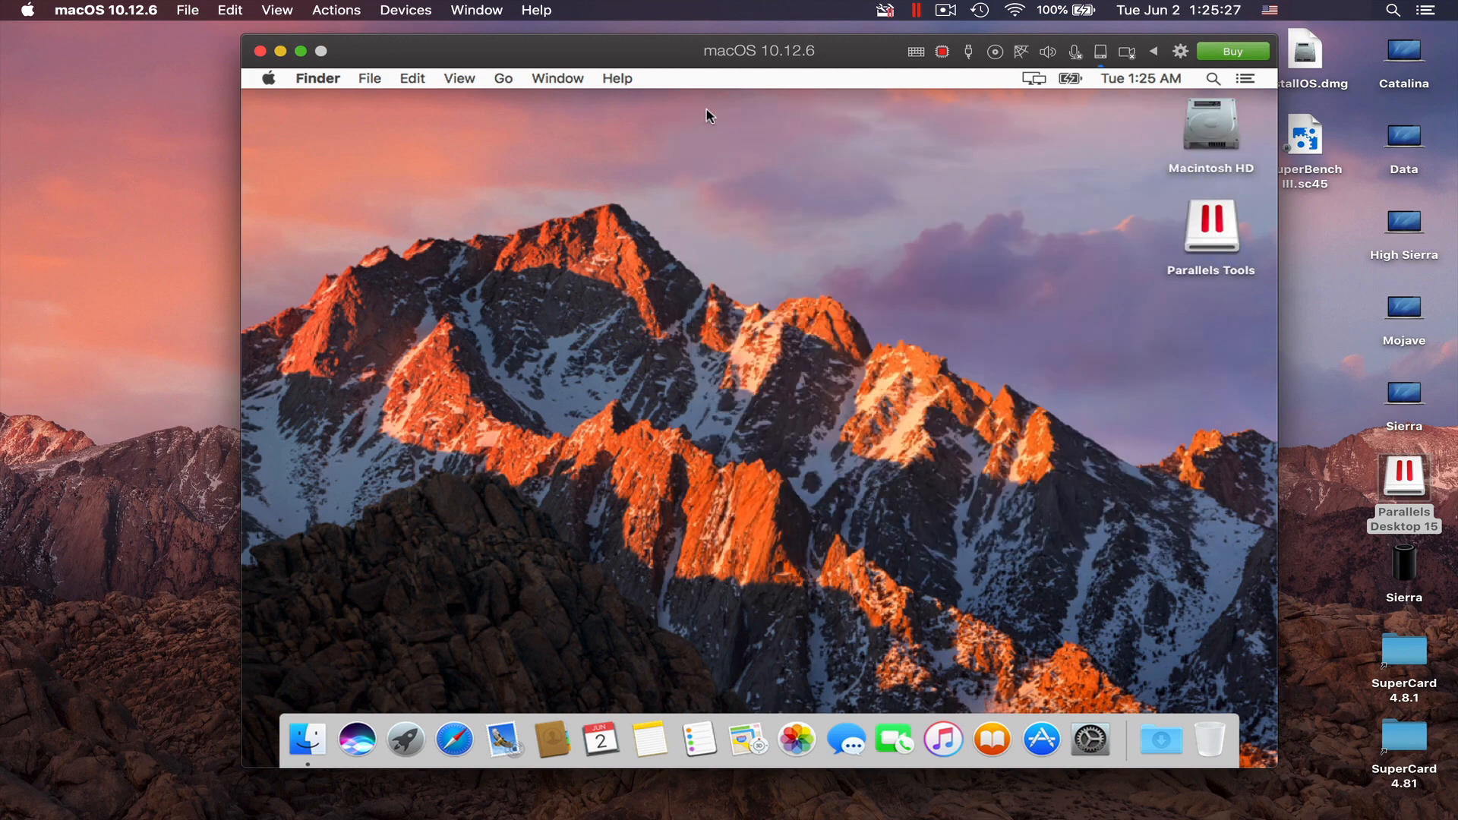
pyautogui.rightClick(1210, 225)
pyautogui.click(1072, 254)
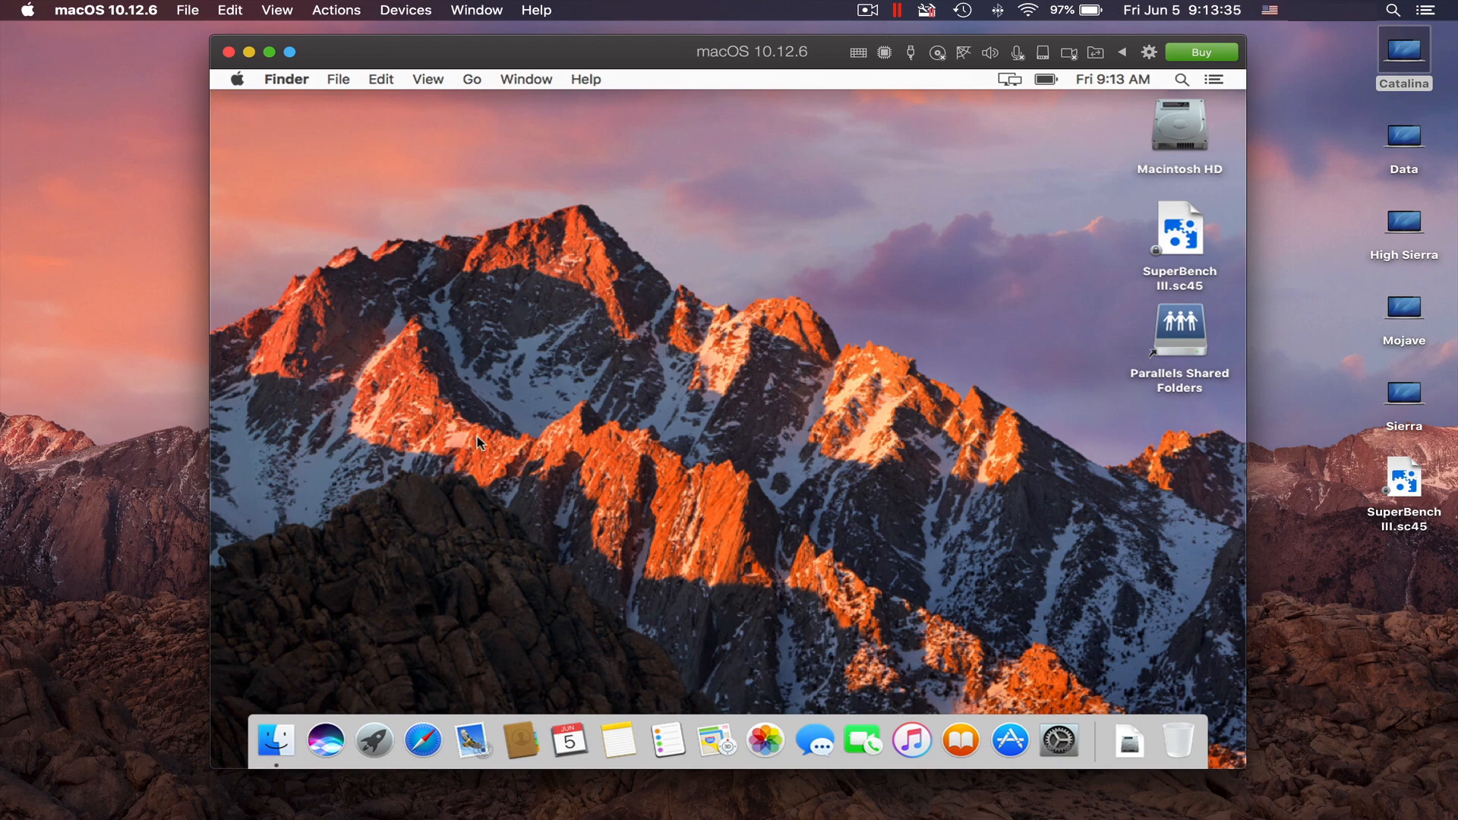
# Open the SuperCard website in Safari inside the virtual machine and go to its Upgrades page from the purchase options.
pyautogui.click(412, 742)
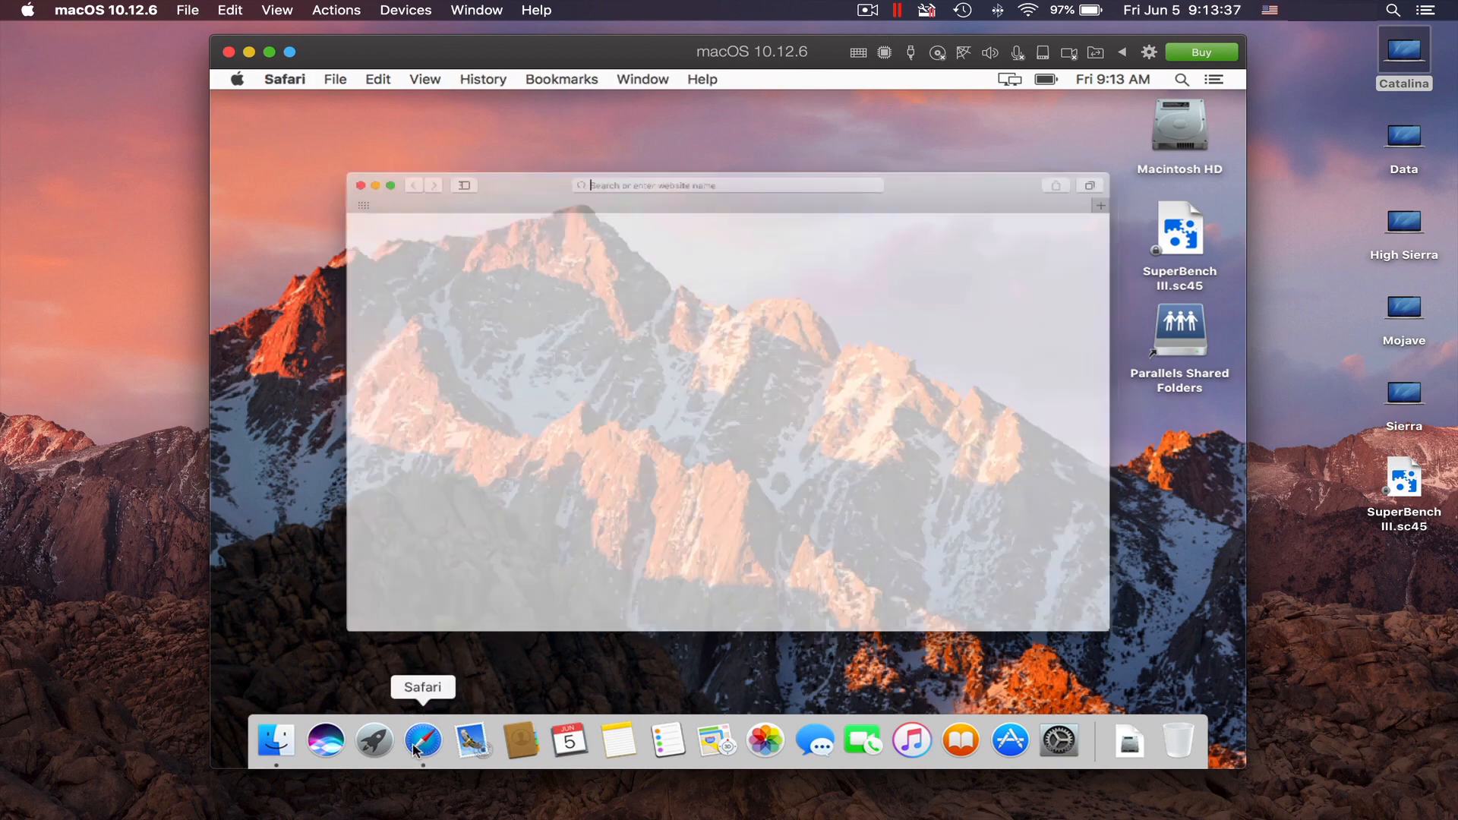
pyautogui.click(1063, 136)
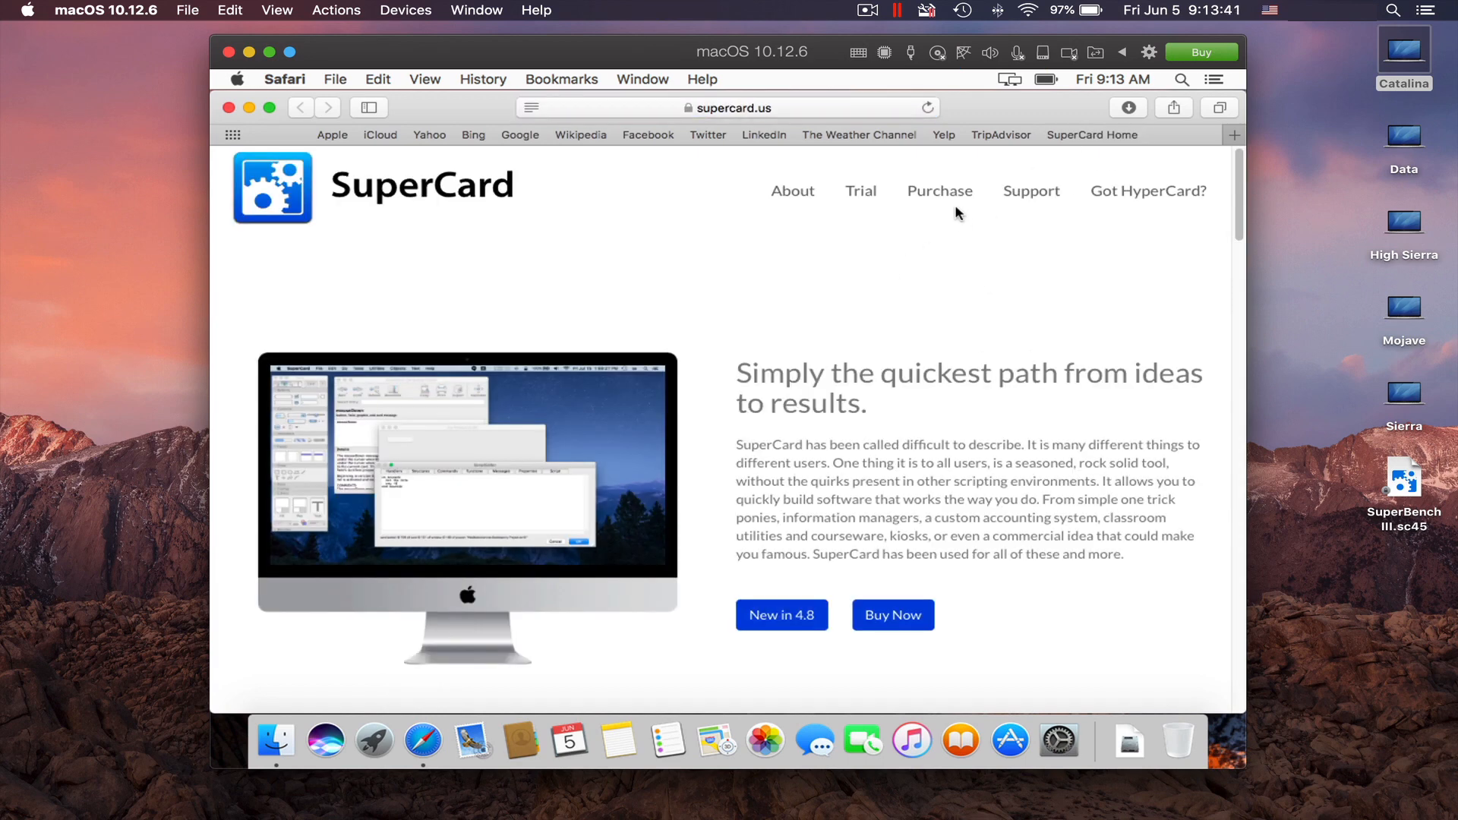
pyautogui.click(947, 198)
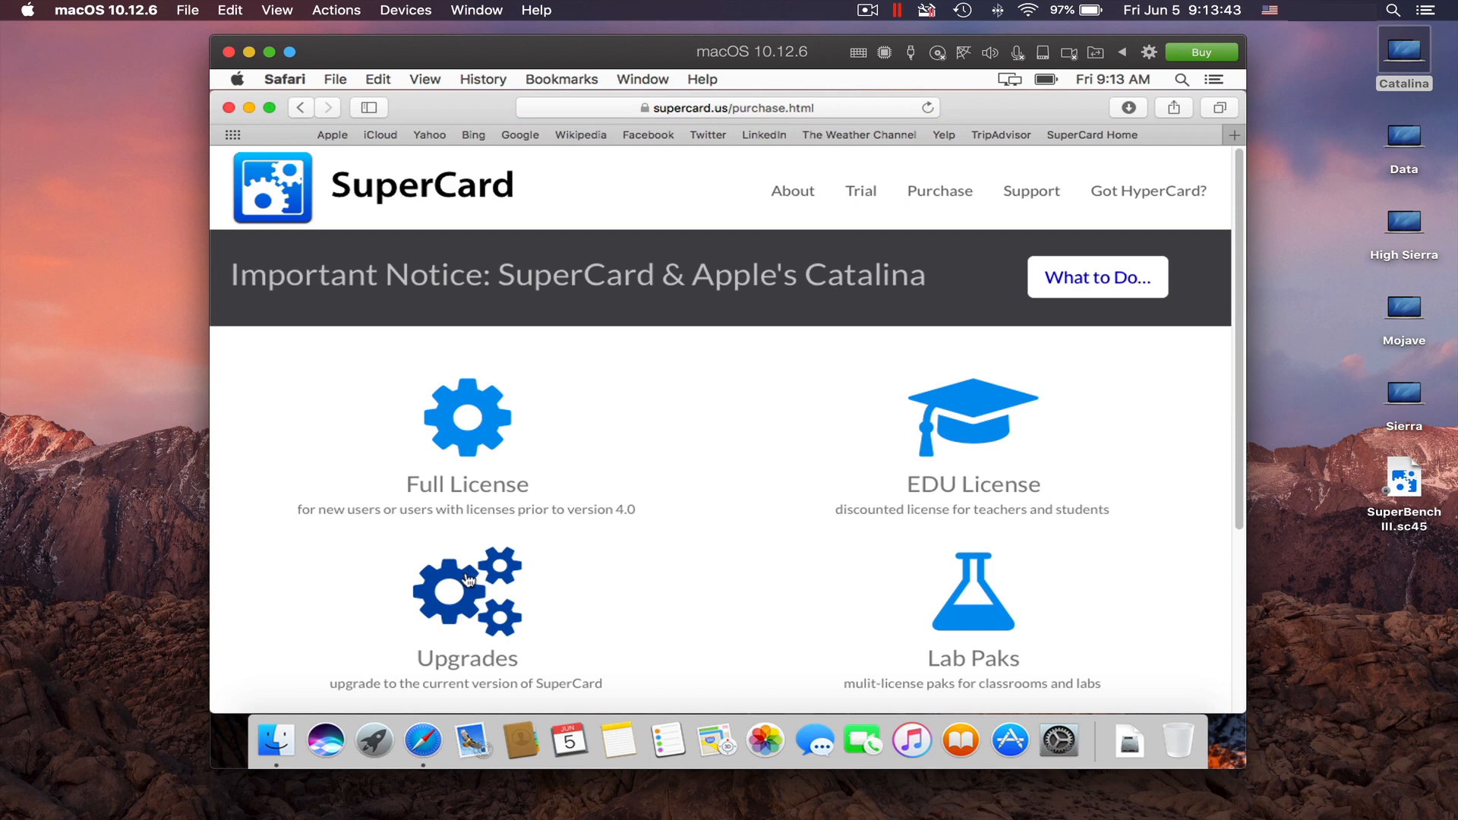
pyautogui.click(465, 573)
# Submit the SuperCard Upgrades form with the customer's name, email address and registration number, and download the SuperCard 4.8.1 update.
pyautogui.click(350, 428)
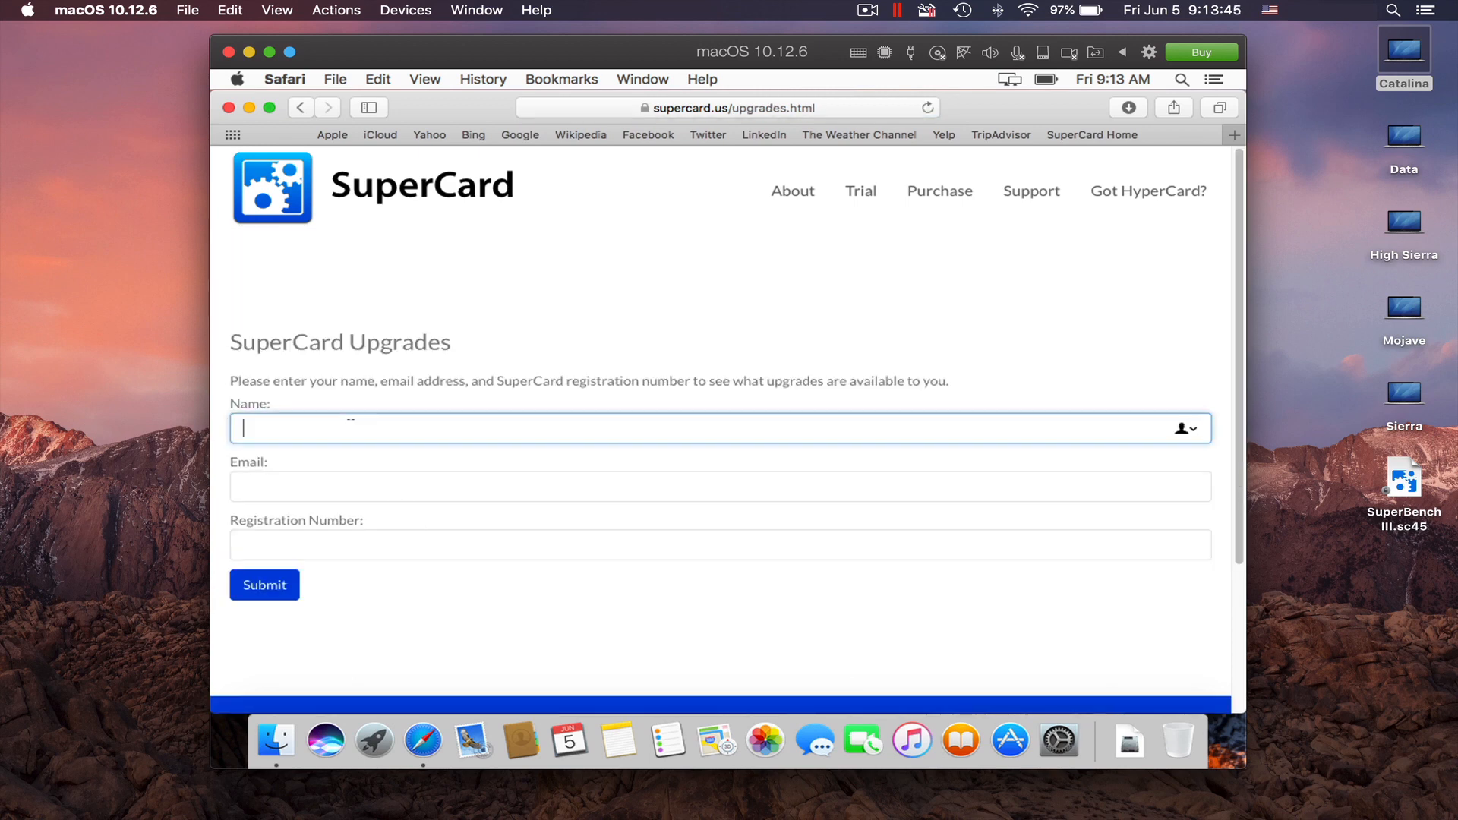
pyautogui.write('??????????')
pyautogui.press('Tab')
pyautogui.write('????')
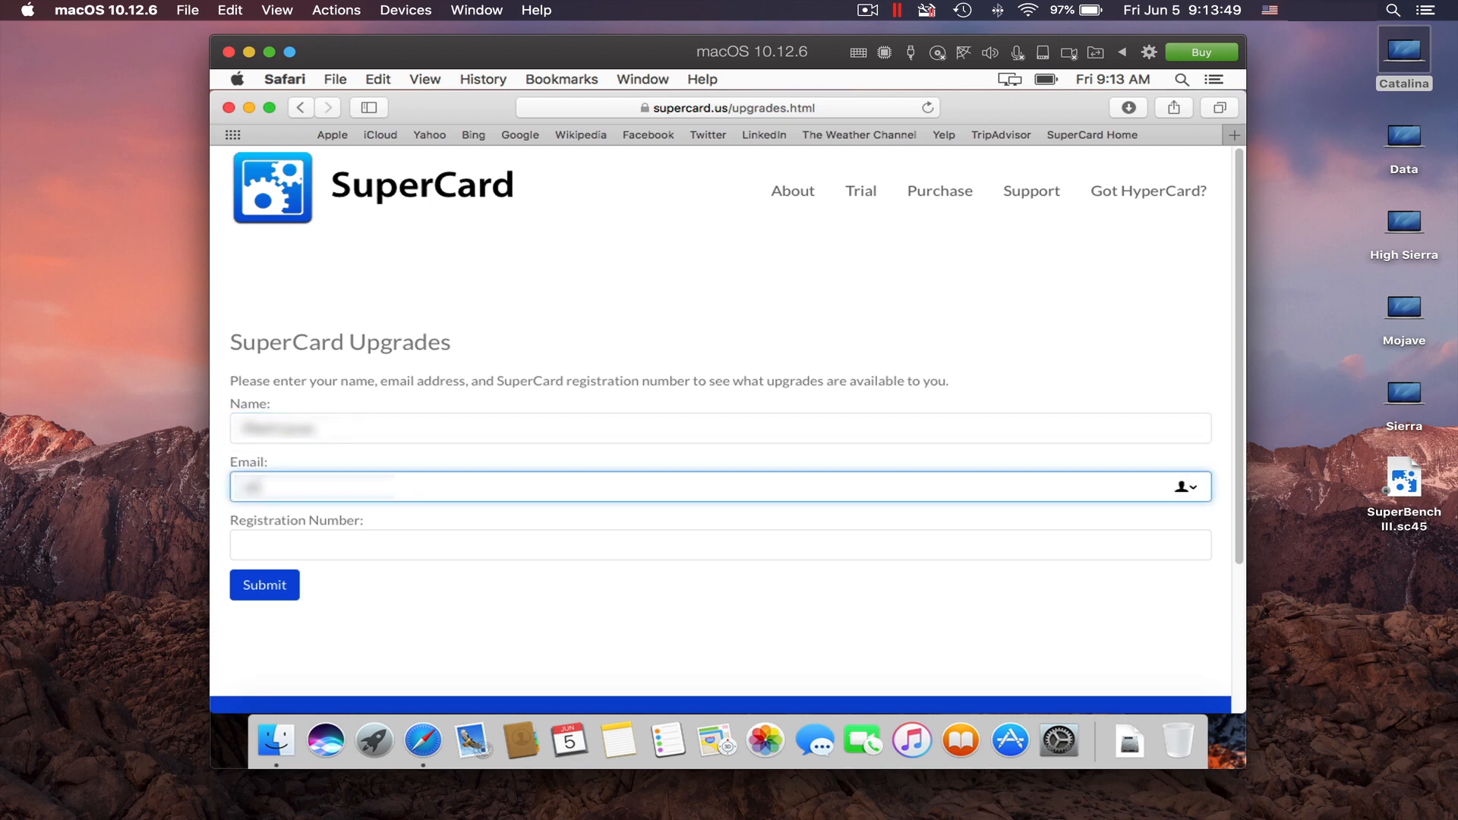
pyautogui.write('??????')
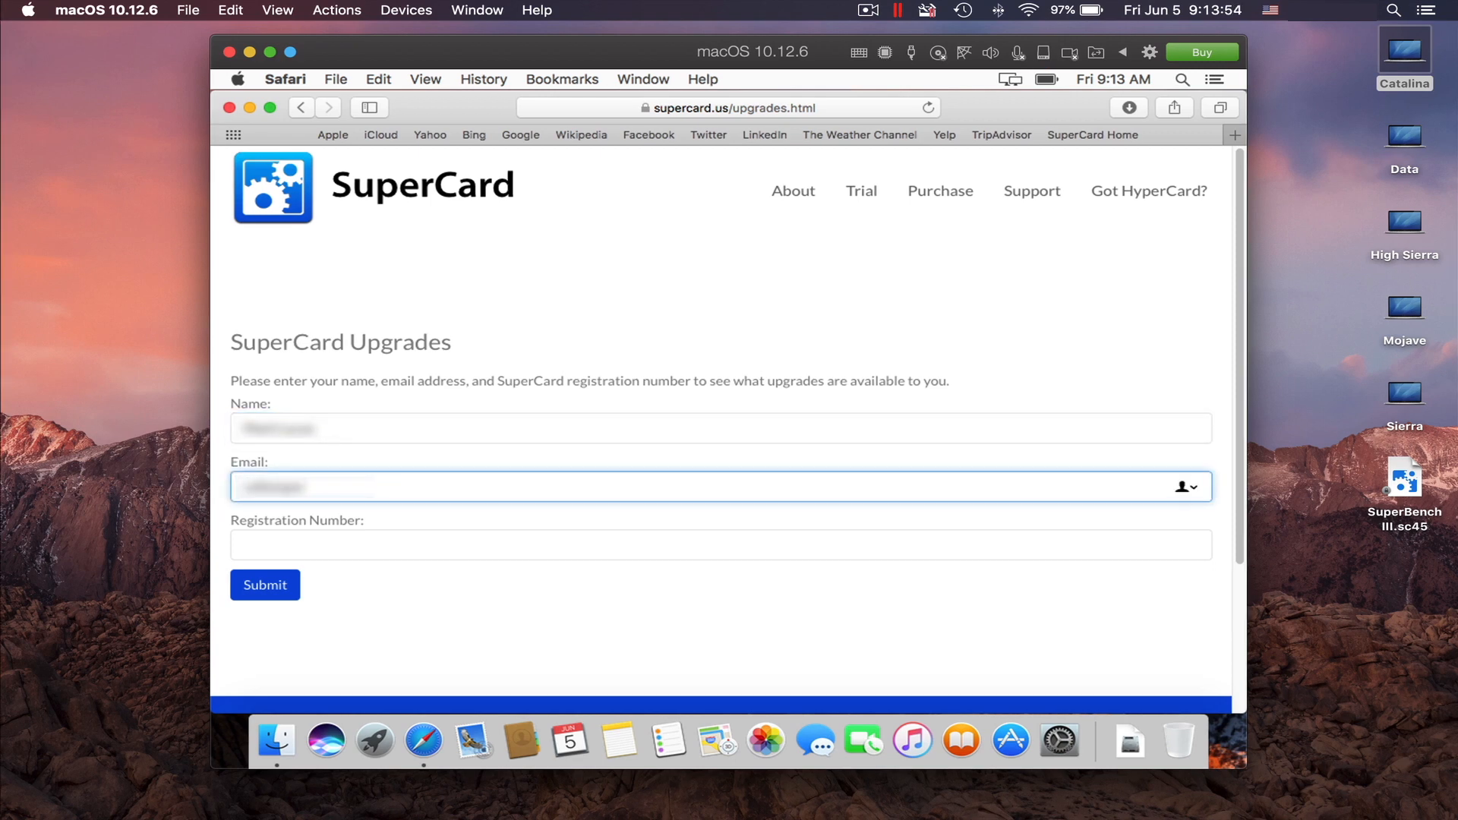
pyautogui.write('??????')
pyautogui.press('Tab')
pyautogui.write('?')
pyautogui.press('BackSpace')
pyautogui.press('super+v')
pyautogui.press('Return')
pyautogui.click(288, 532)
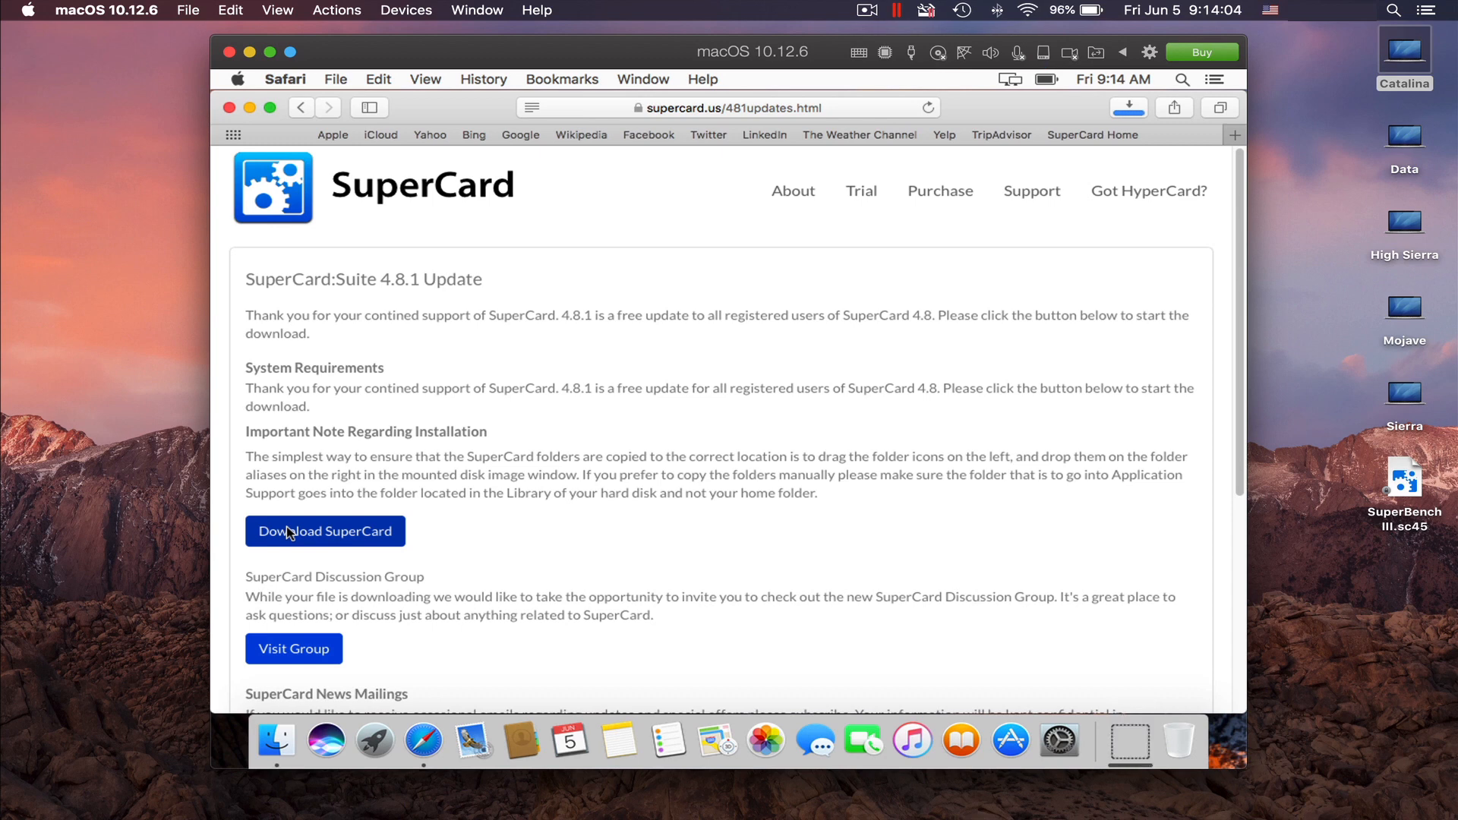
# Quit Safari, open SuperCardSuite481.dmg from the Downloads folder, and accept its license agreement.
pyautogui.press('super+q')
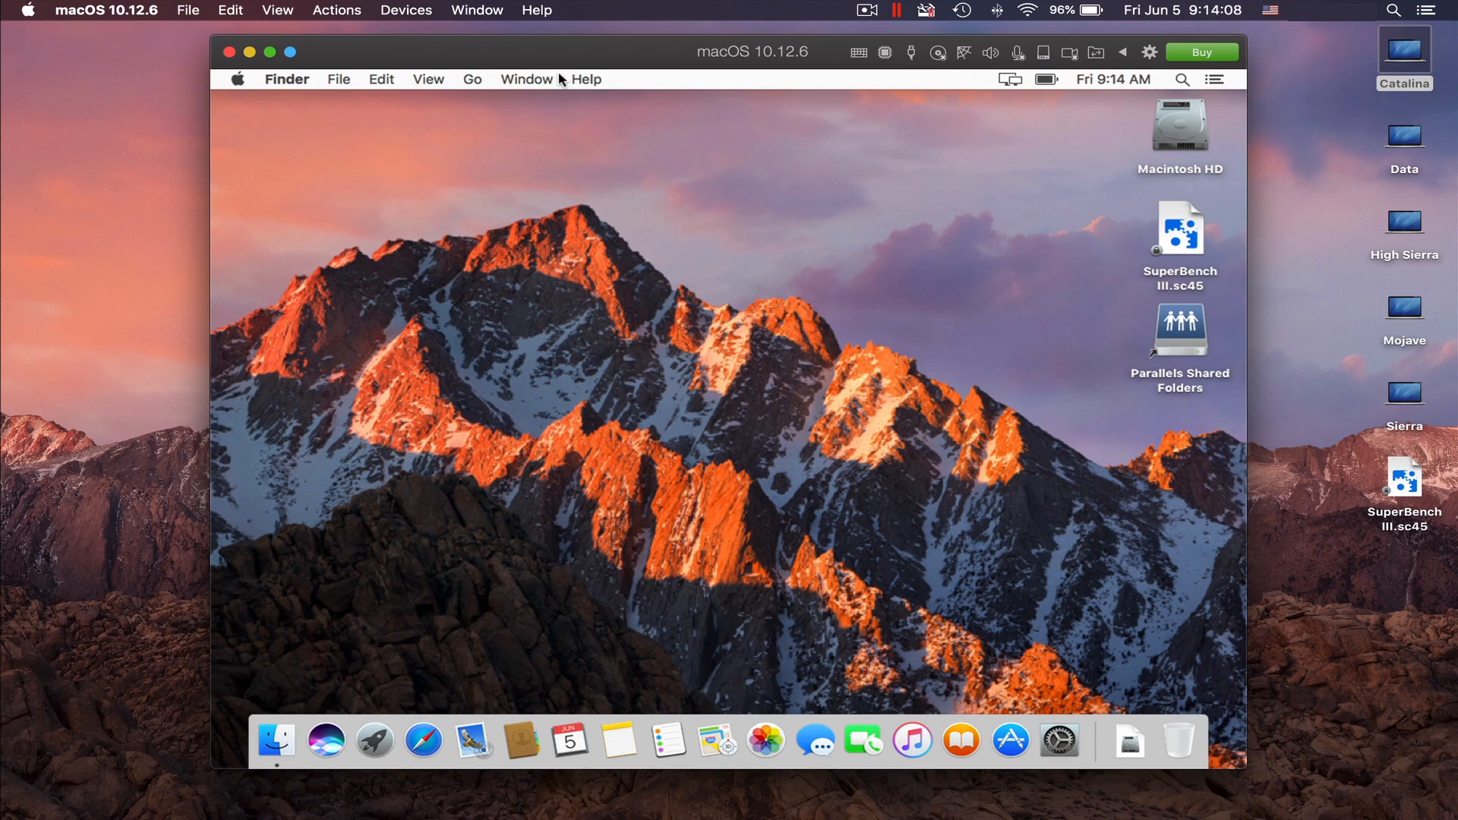
pyautogui.click(473, 79)
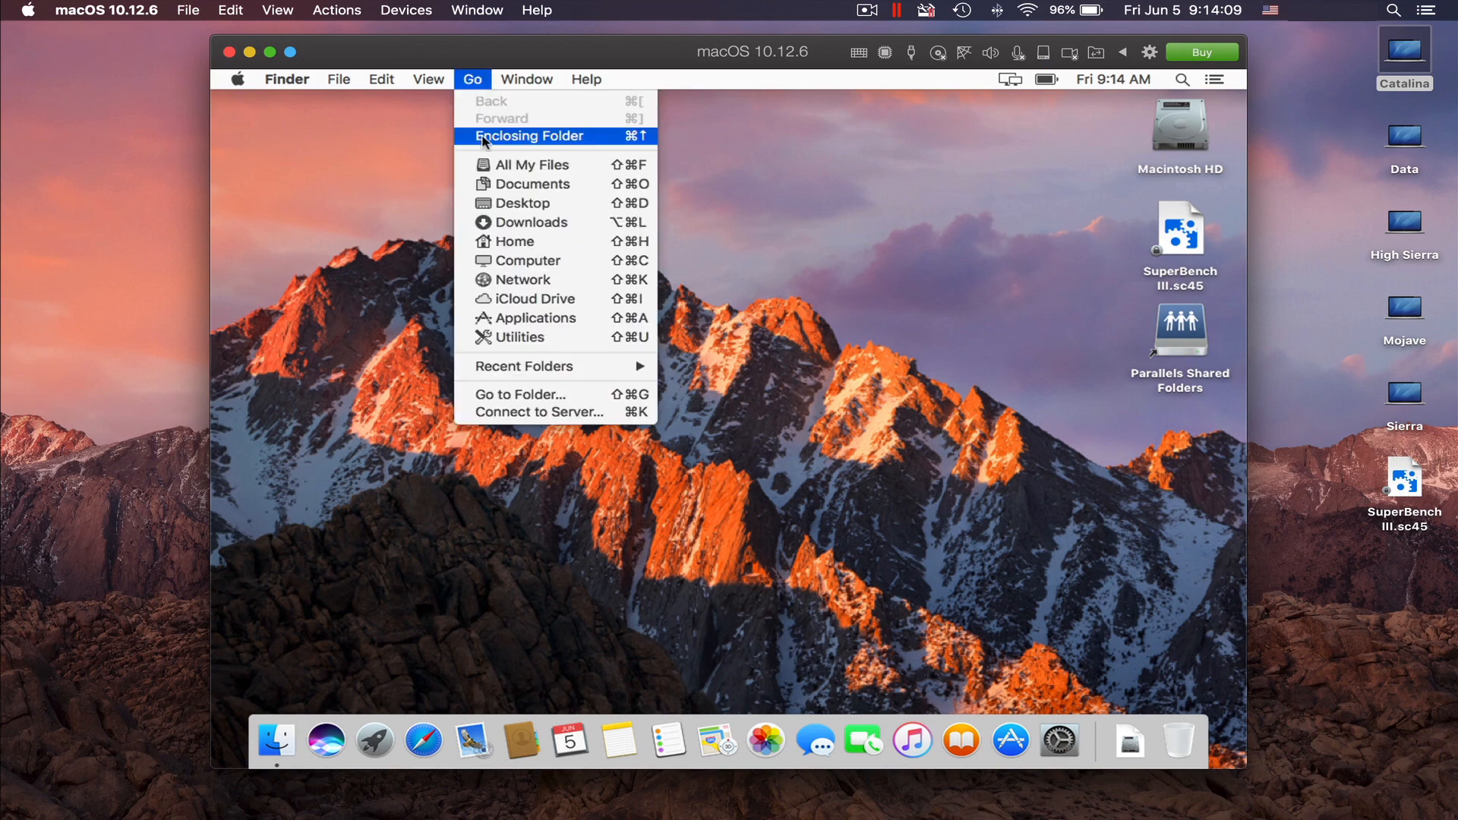
pyautogui.click(490, 222)
pyautogui.click(542, 232)
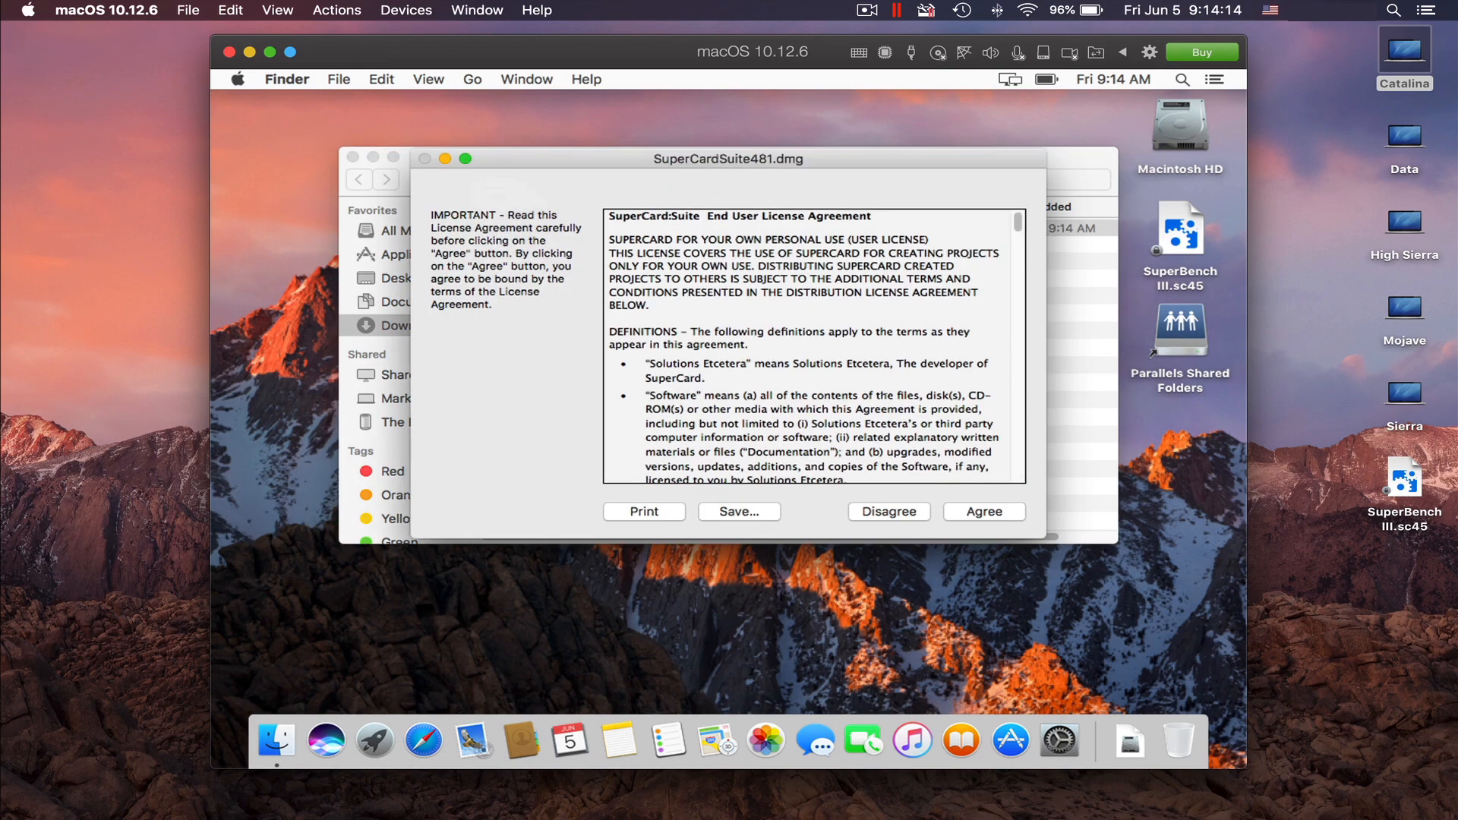
pyautogui.click(991, 513)
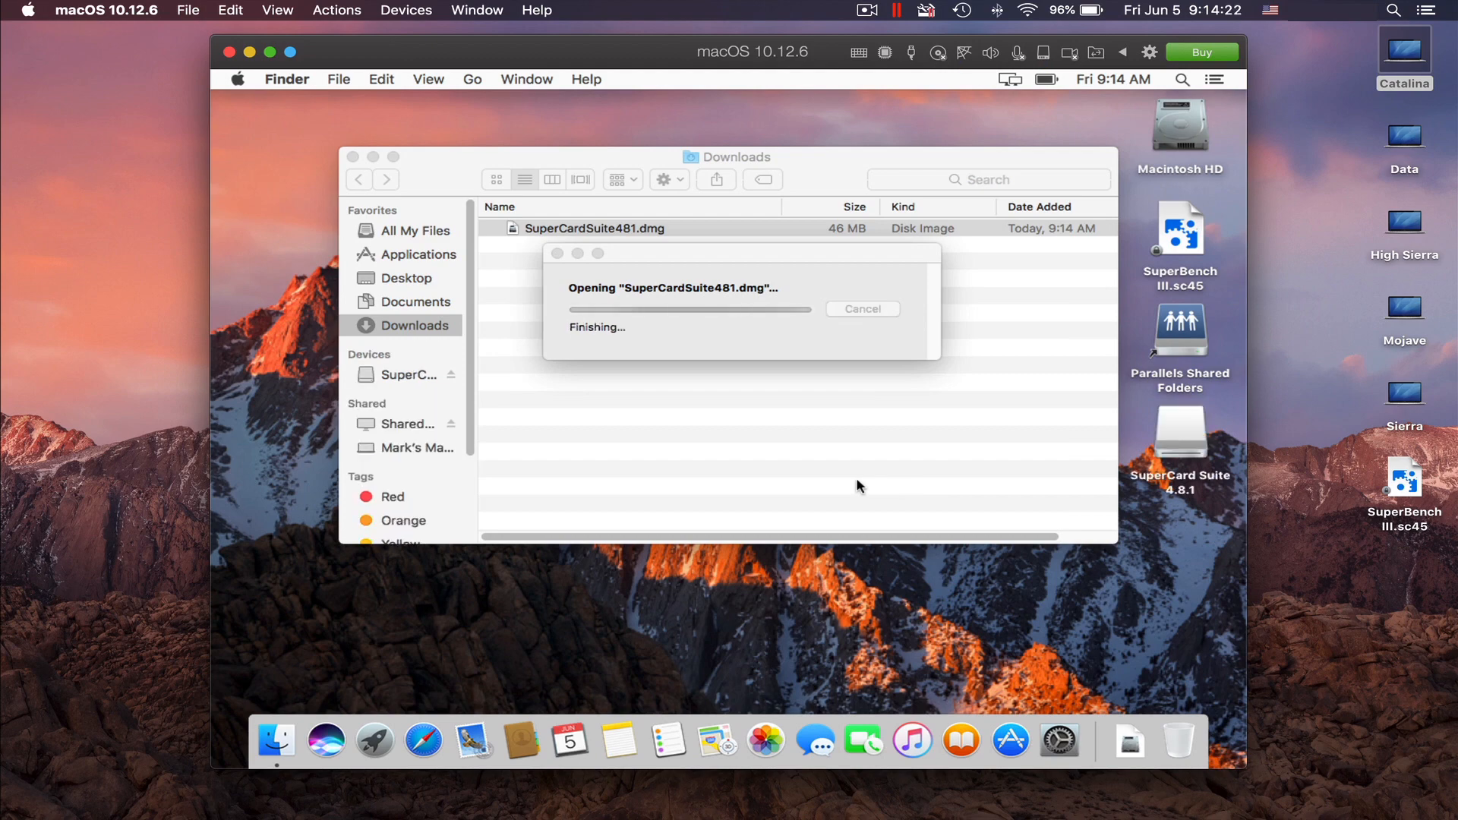
# Copy the SuperCard folders into Applications and Application Support, authenticating with the administrator password, and eject the SuperCard Suite 4.8.1 disk image.
pyautogui.moveTo(427, 339); pyautogui.dragTo(599, 334)
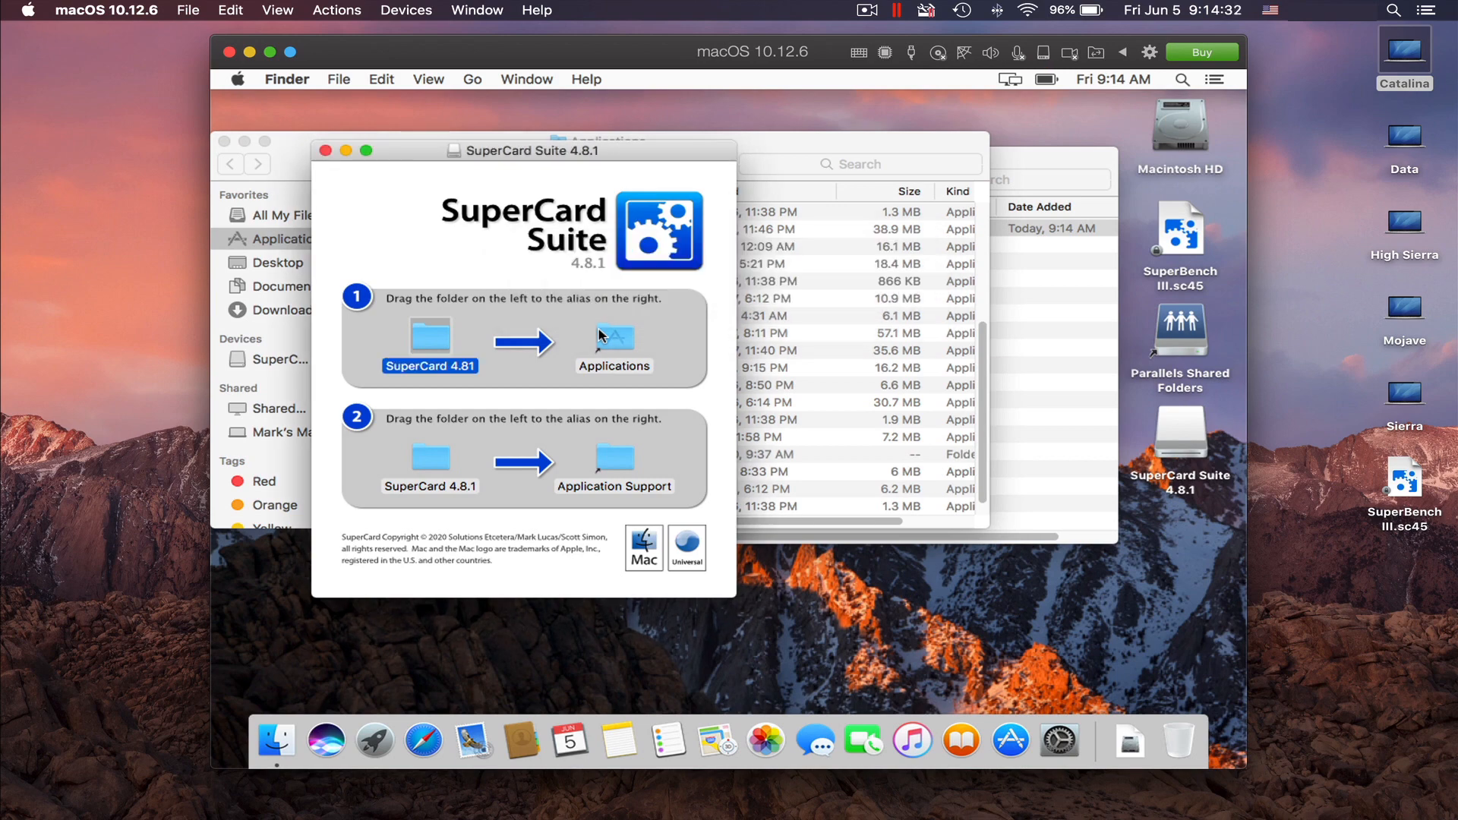
pyautogui.moveTo(430, 455); pyautogui.dragTo(616, 456)
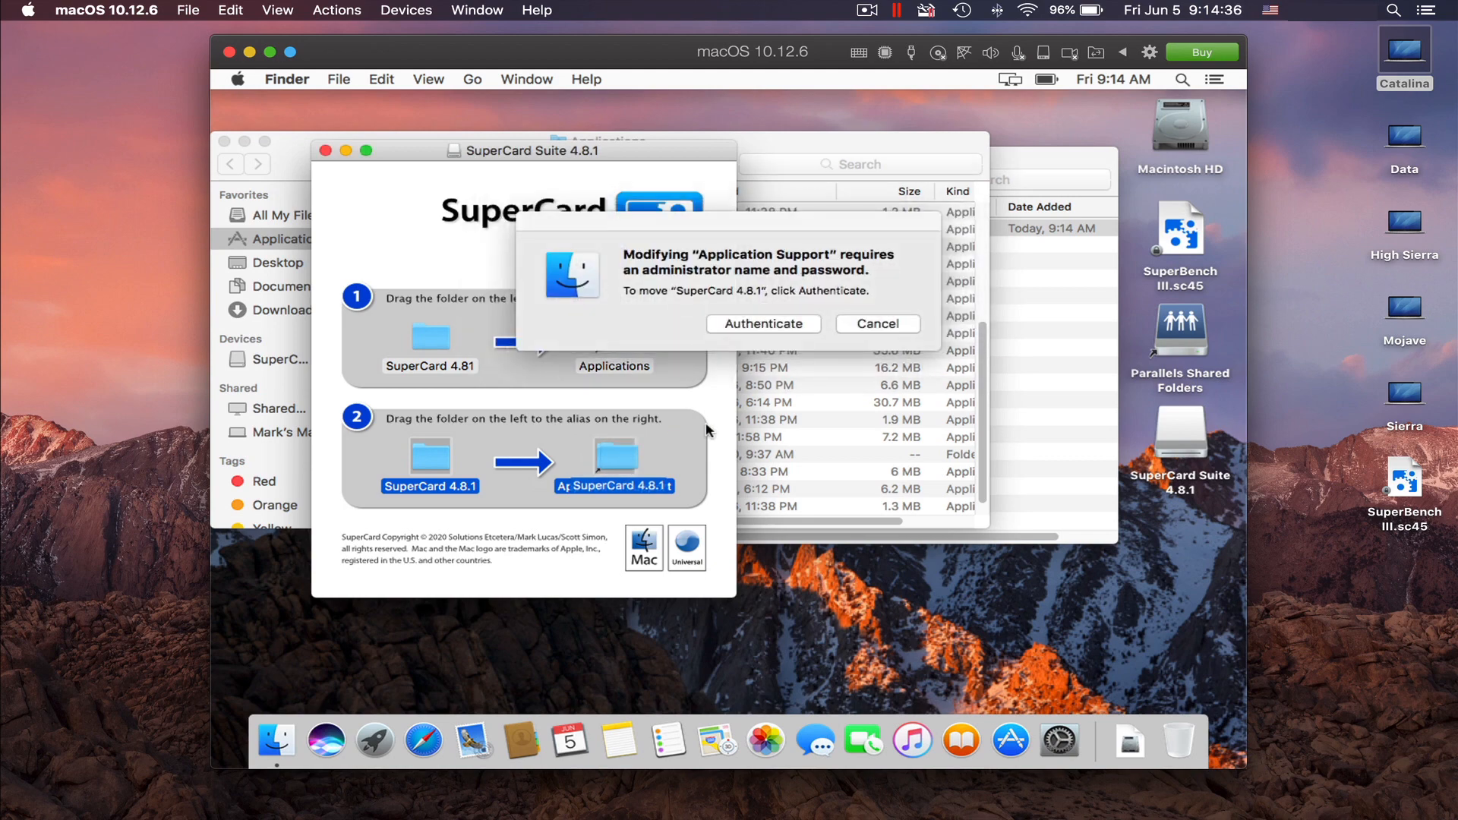
pyautogui.click(767, 325)
pyautogui.write('••••••••')
pyautogui.press('Return')
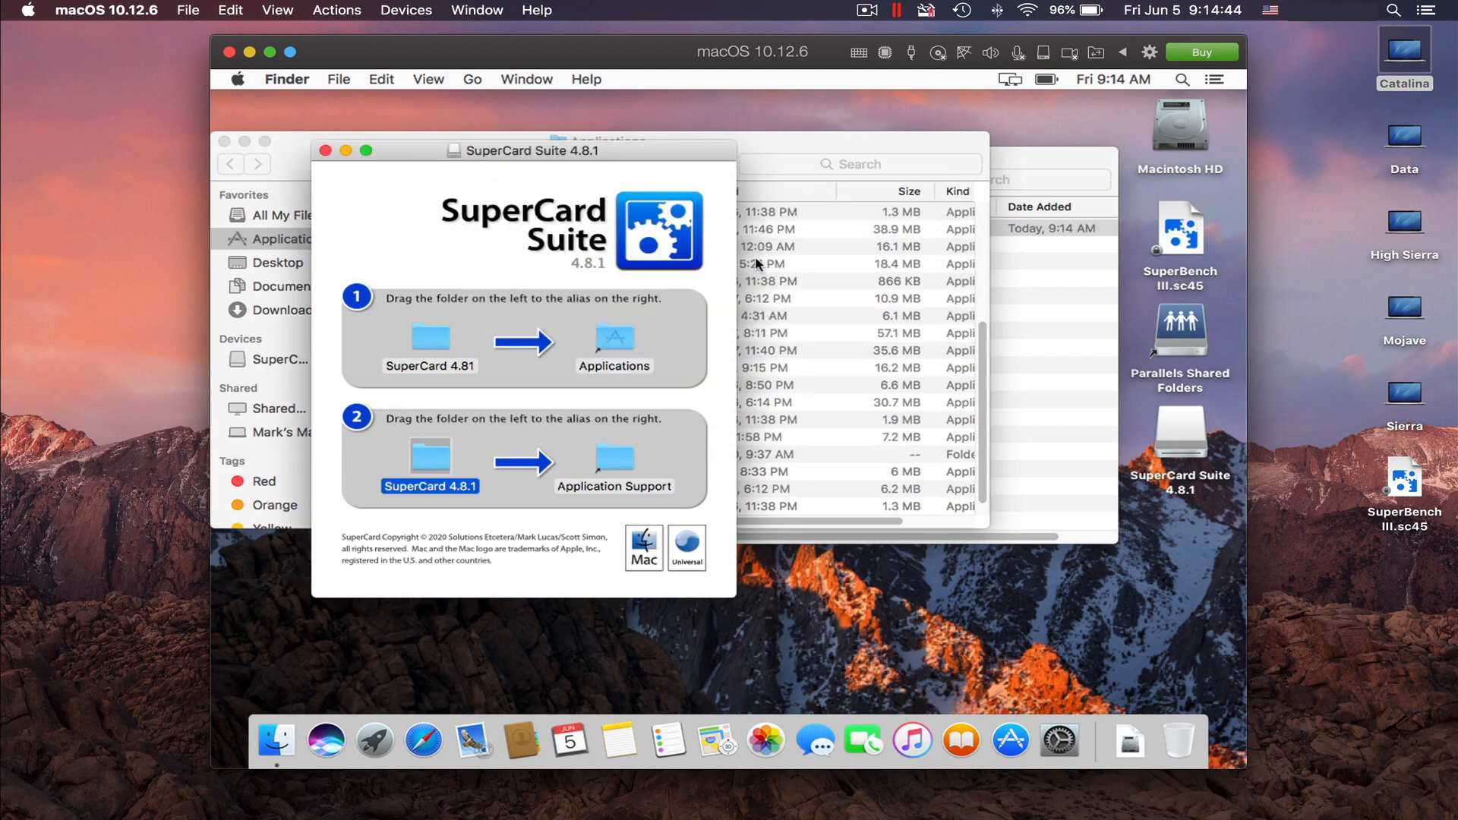
pyautogui.rightClick(1177, 416)
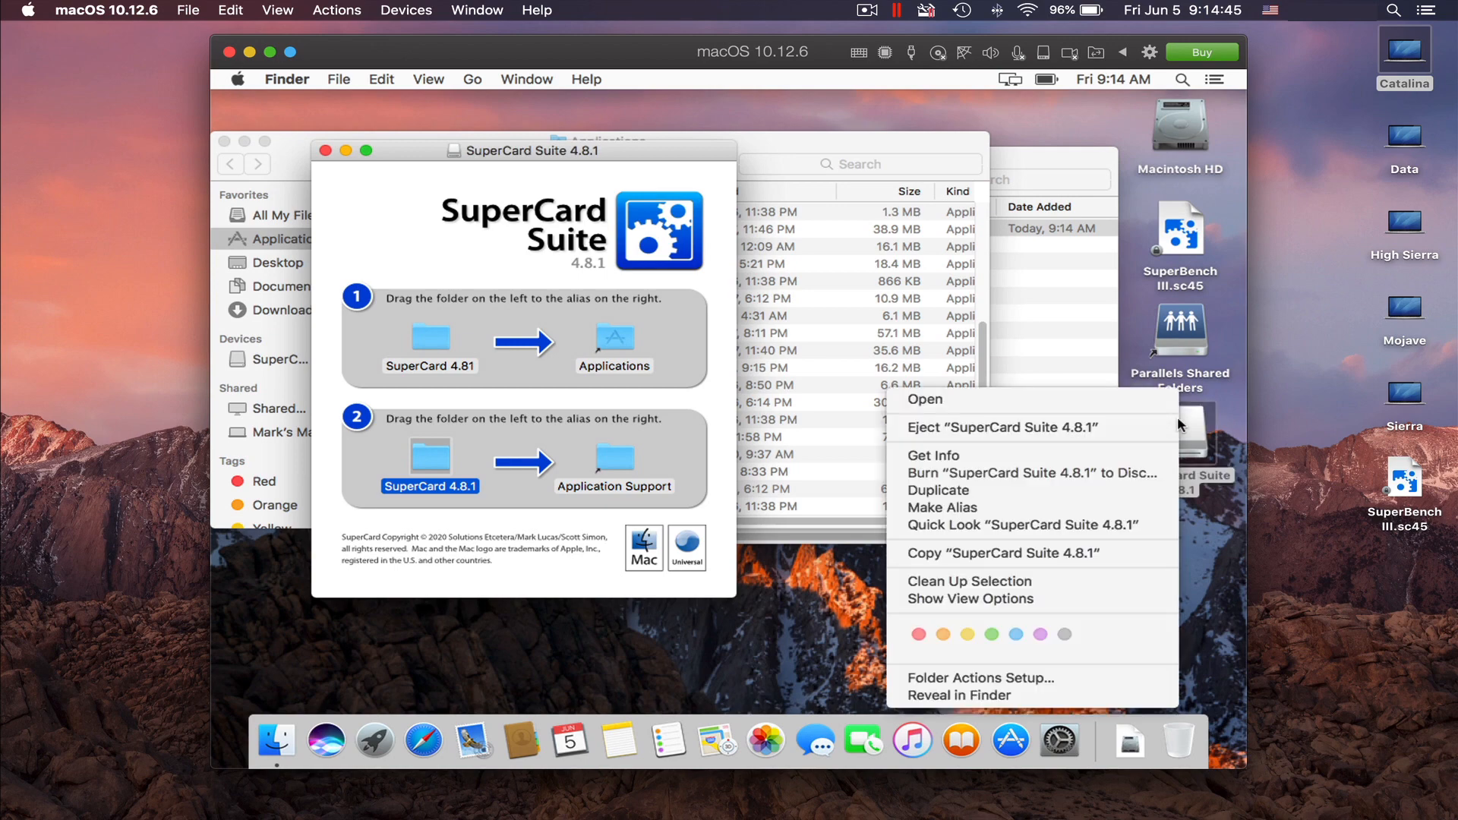
pyautogui.click(1129, 423)
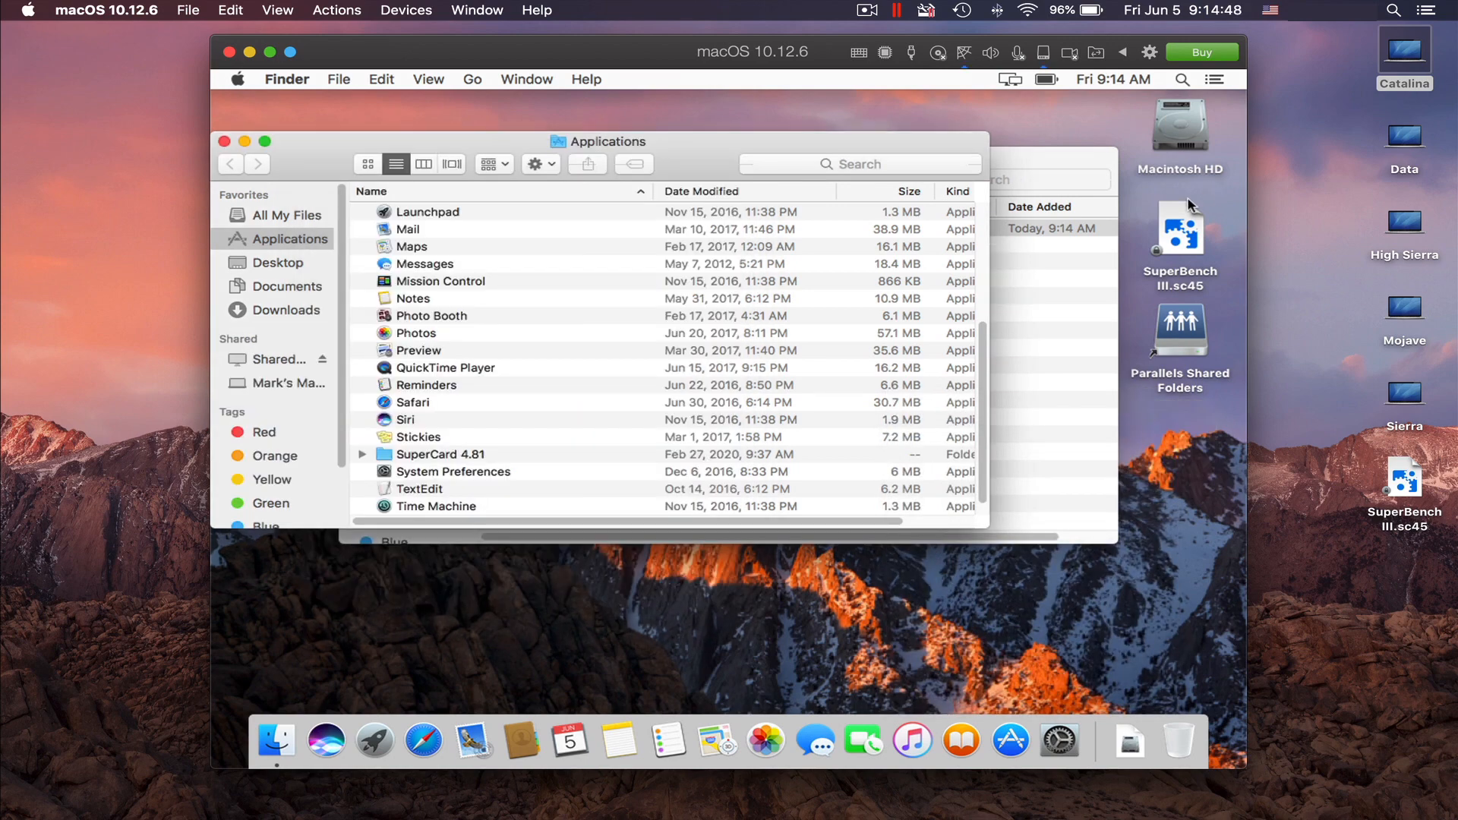
# Open SuperBench III.sc45 from the virtual machine's desktop, allow SuperCard to run, and activate it with the customer's name and registration number.
pyautogui.doubleClick(1167, 235)
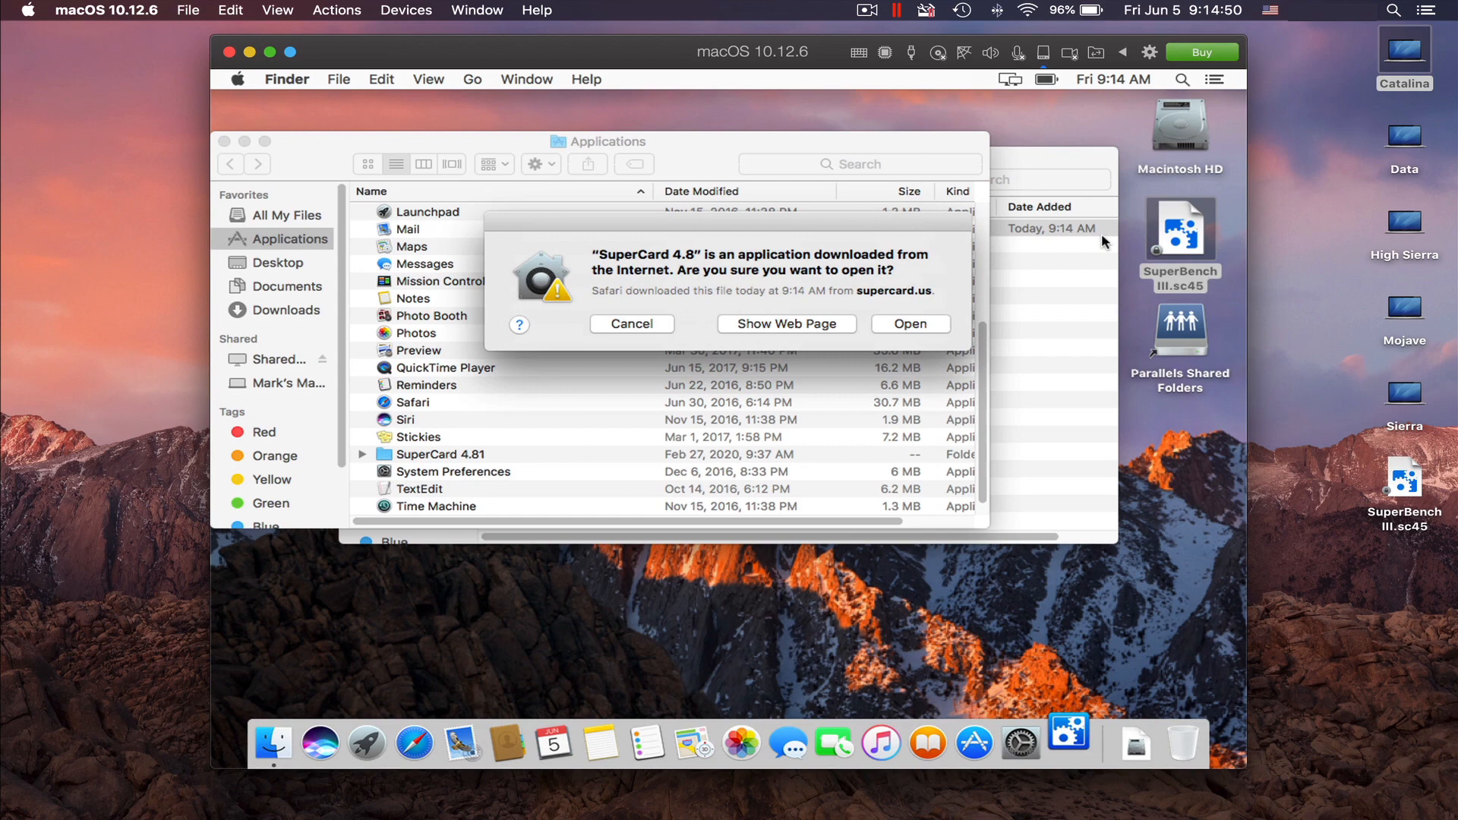
pyautogui.click(908, 325)
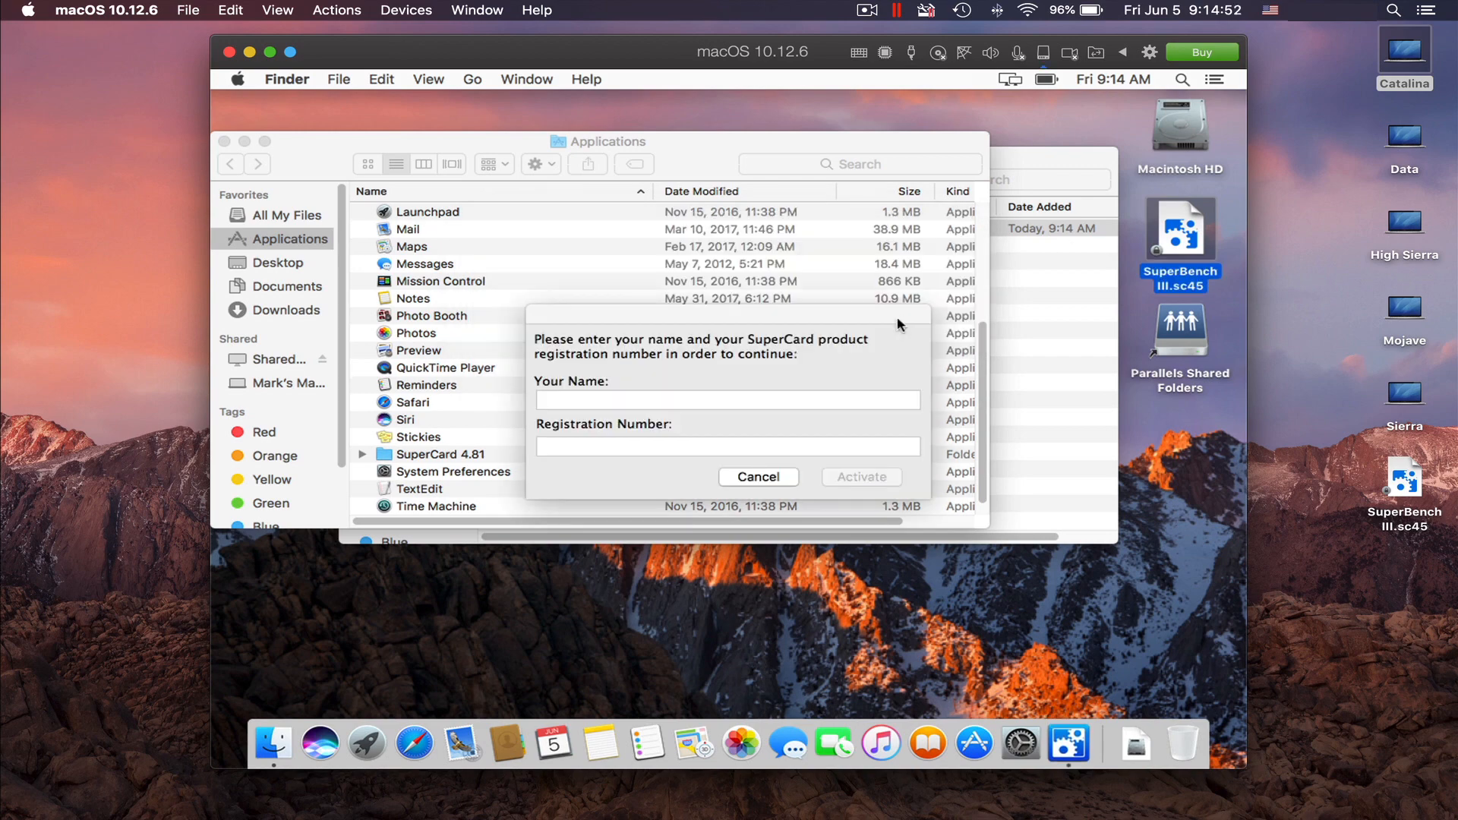
pyautogui.write('Mark ?????')
pyautogui.press('Tab')
pyautogui.press('super+v')
pyautogui.press('Return')
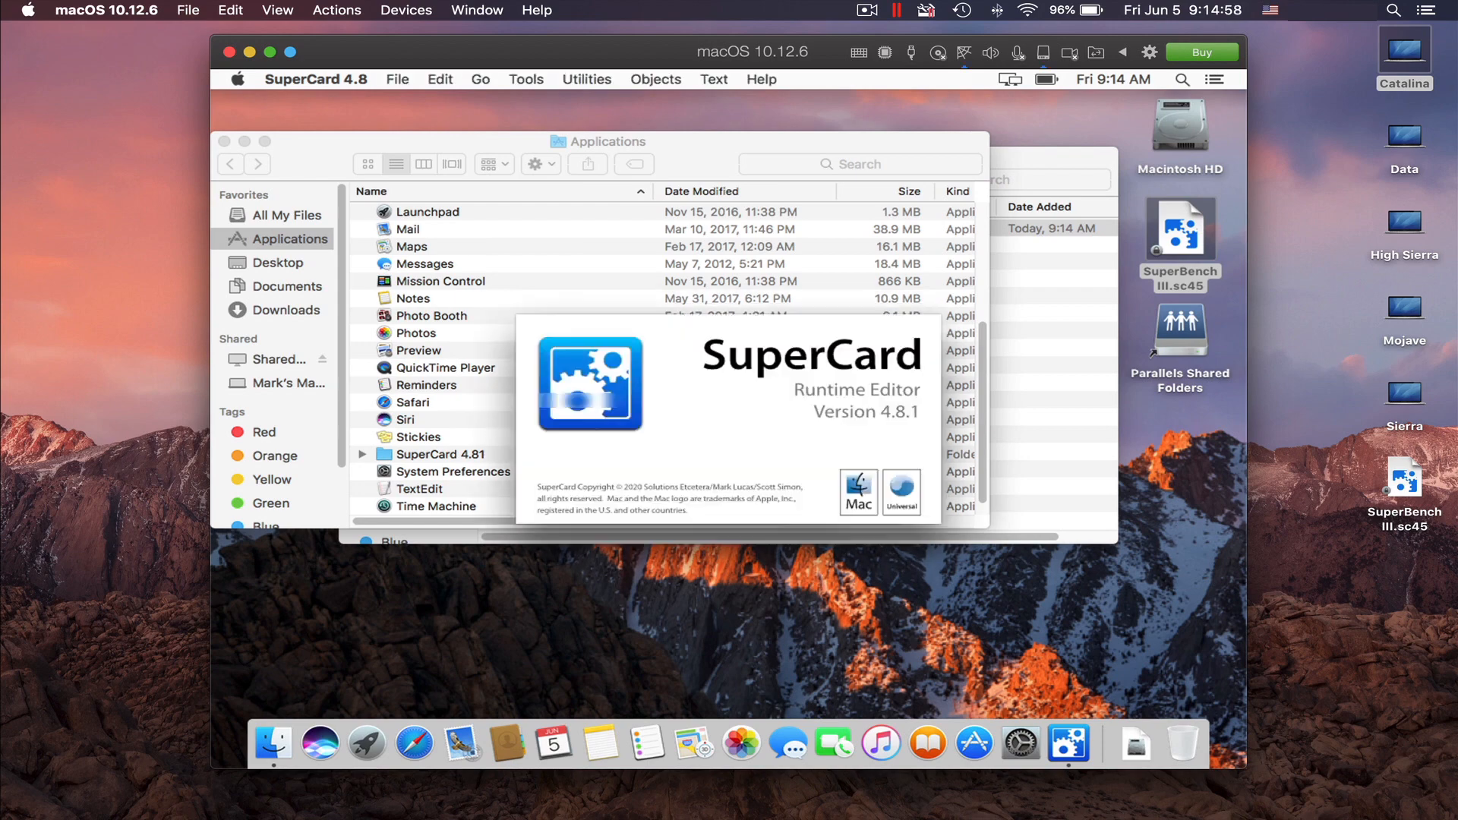
pyautogui.click(806, 316)
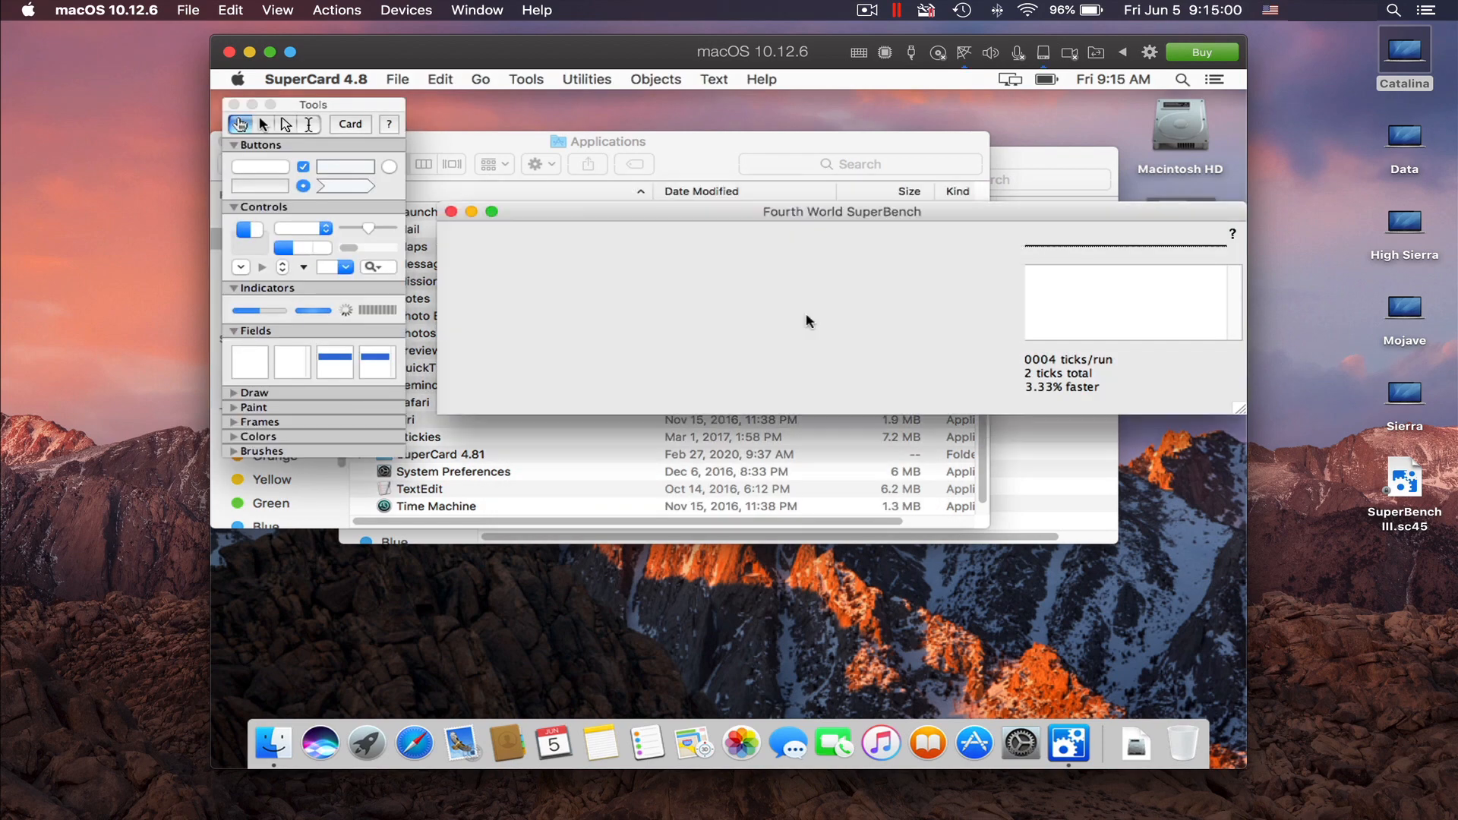
# Look through the SharedFile project script in the script editor, close it without changes, and quit SuperCard.
pyautogui.moveTo(720, 206); pyautogui.dragTo(599, 256)
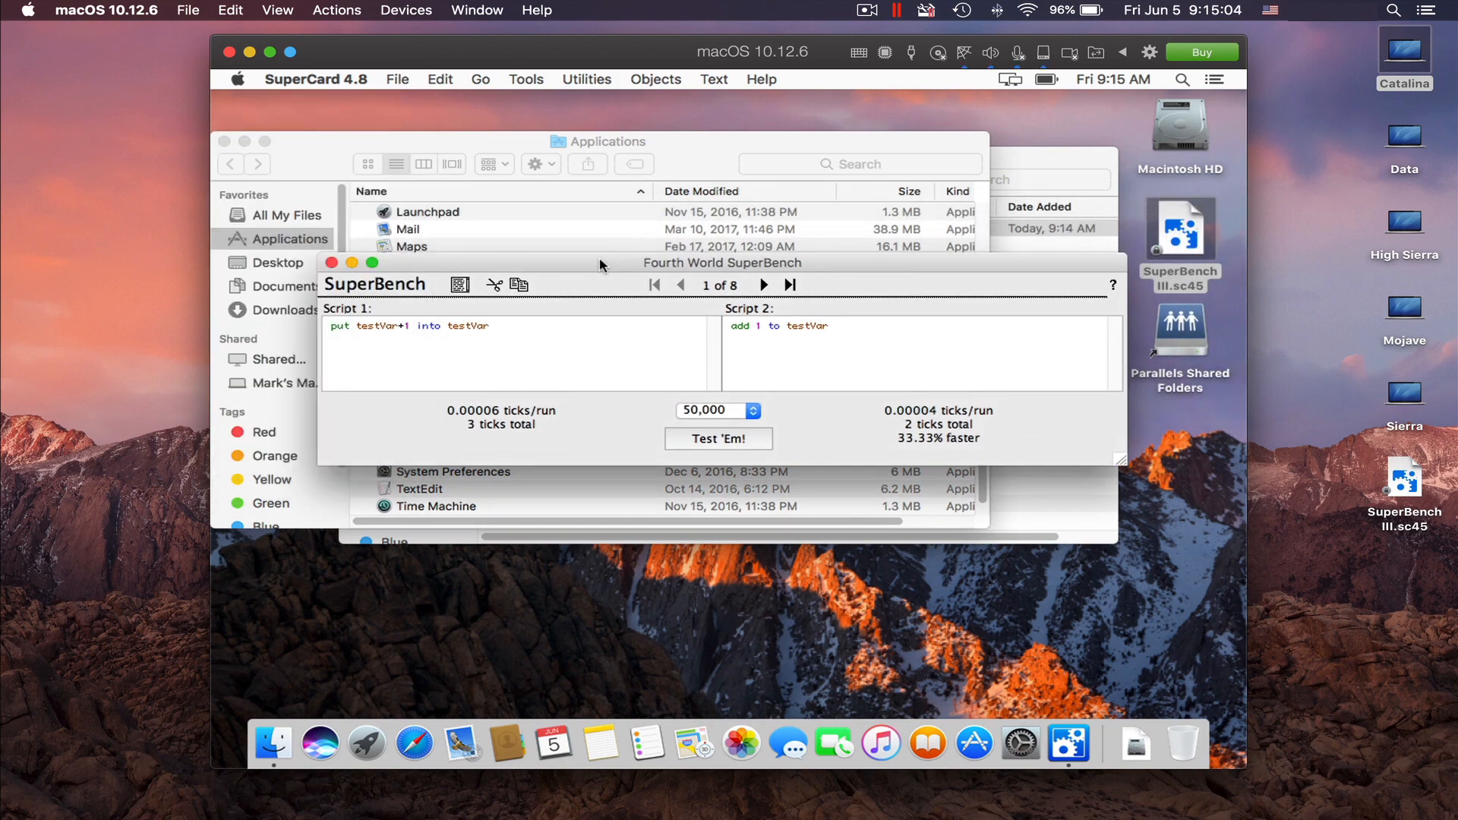
pyautogui.press('alt+super+s')
pyautogui.scroll(-20, 604, 271)
pyautogui.scroll(20, 604, 270)
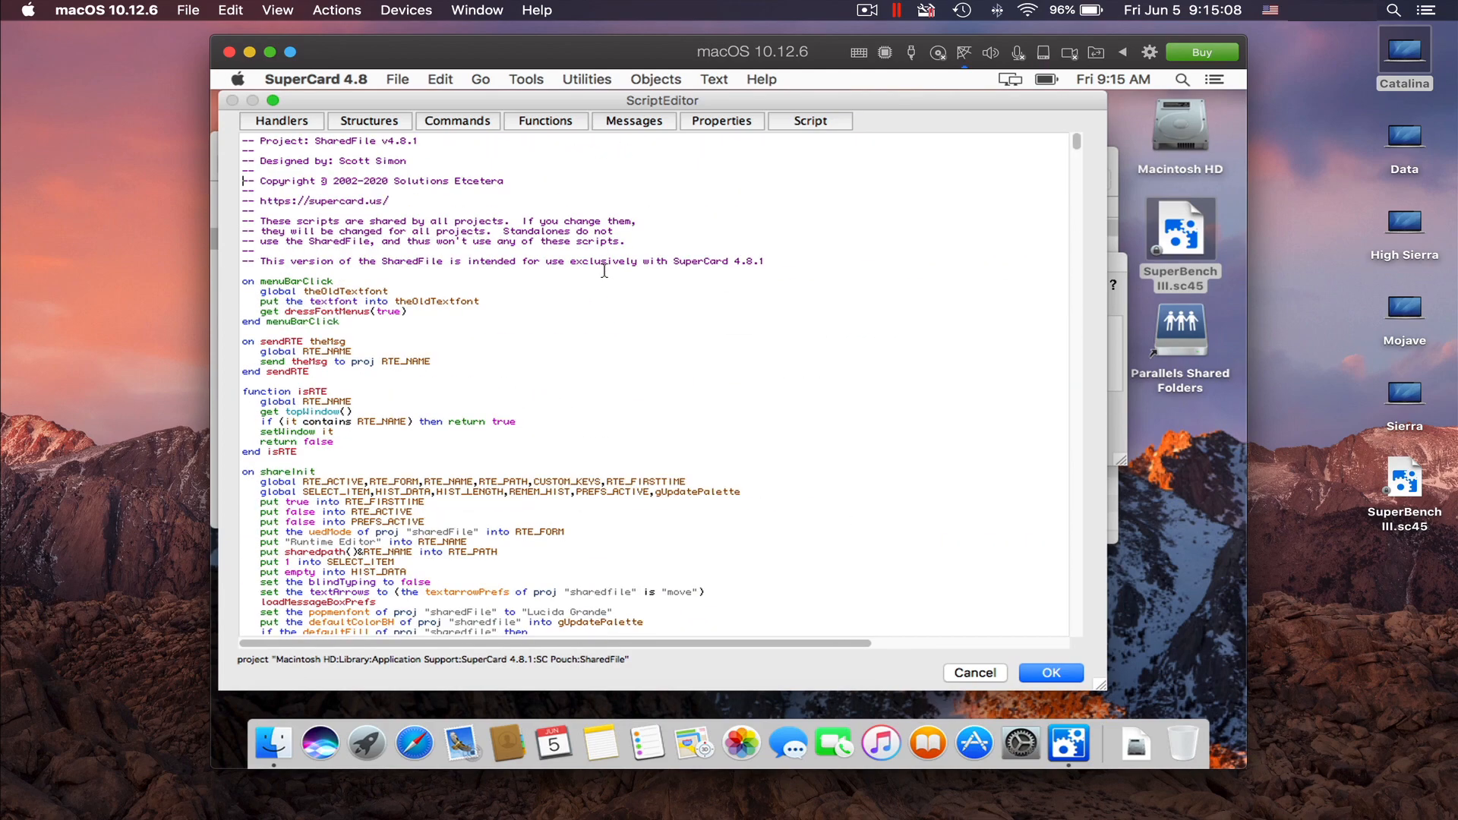
pyautogui.press('Escape')
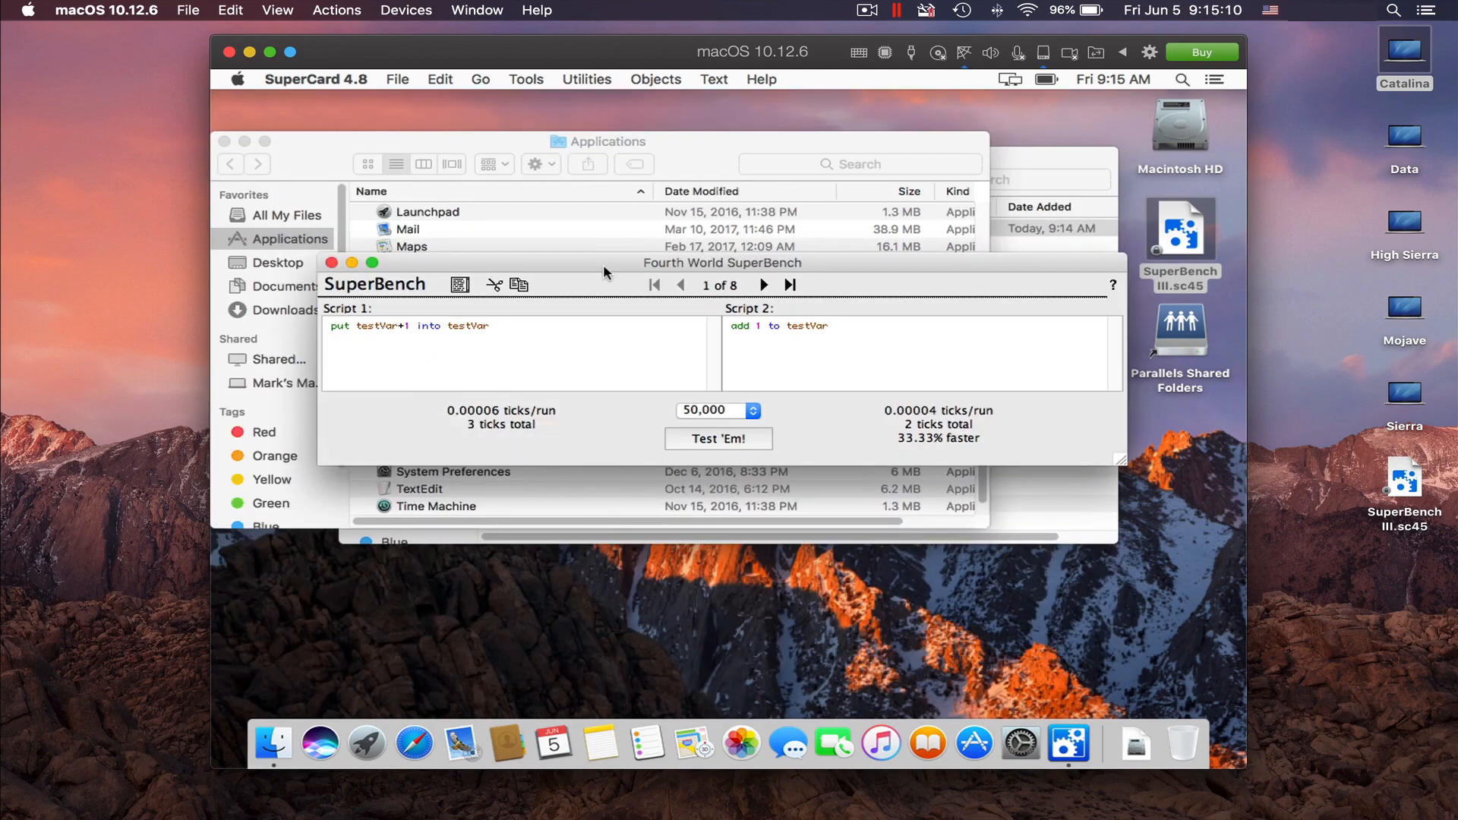
pyautogui.press('super+q')
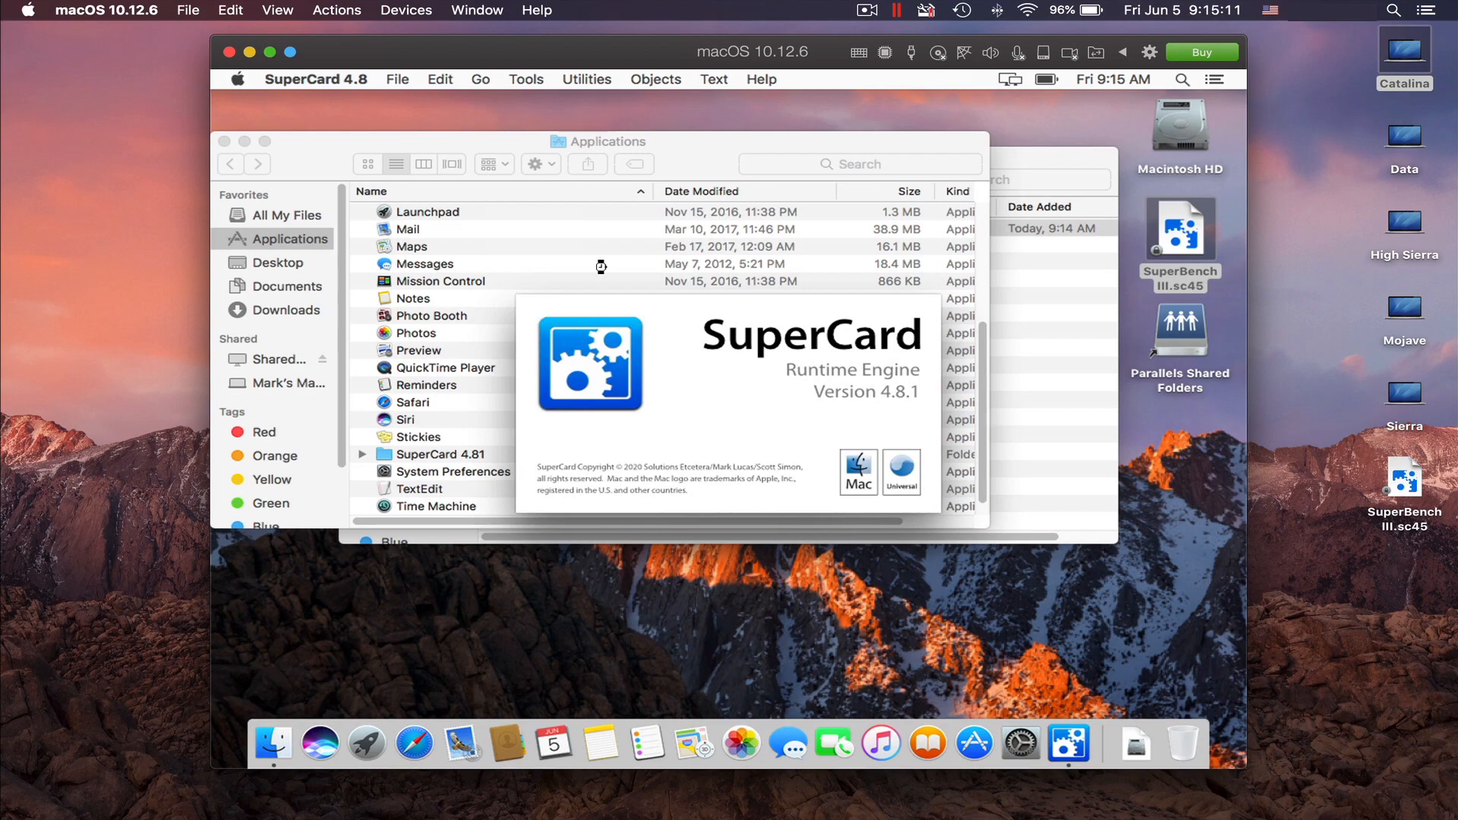